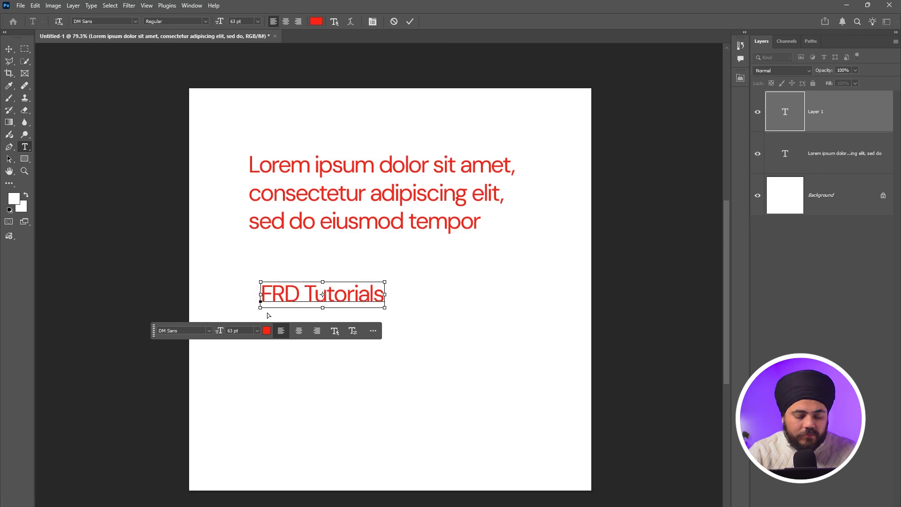
- Commit the FRD Tutorials text, reopen it for editing and commit it again
{"action": "left_click", "coordinate": [266, 312]}
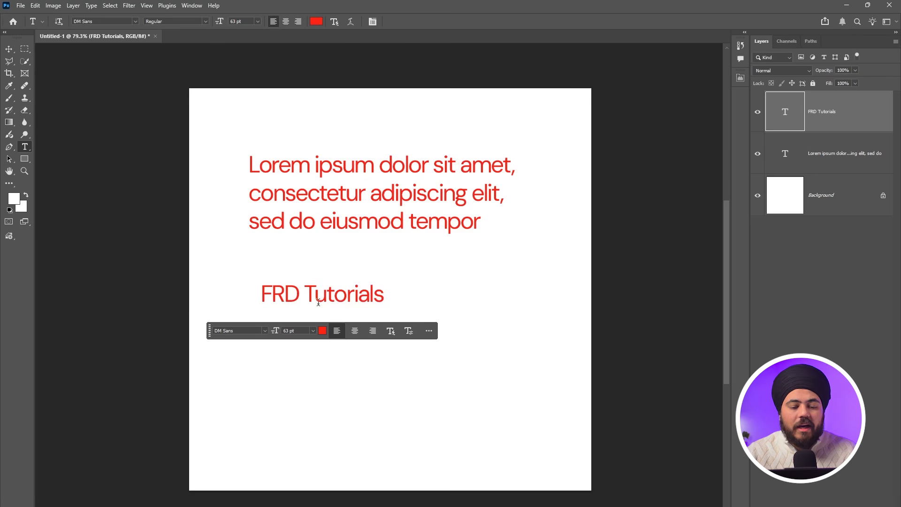
{"action": "left_click", "coordinate": [346, 298]}
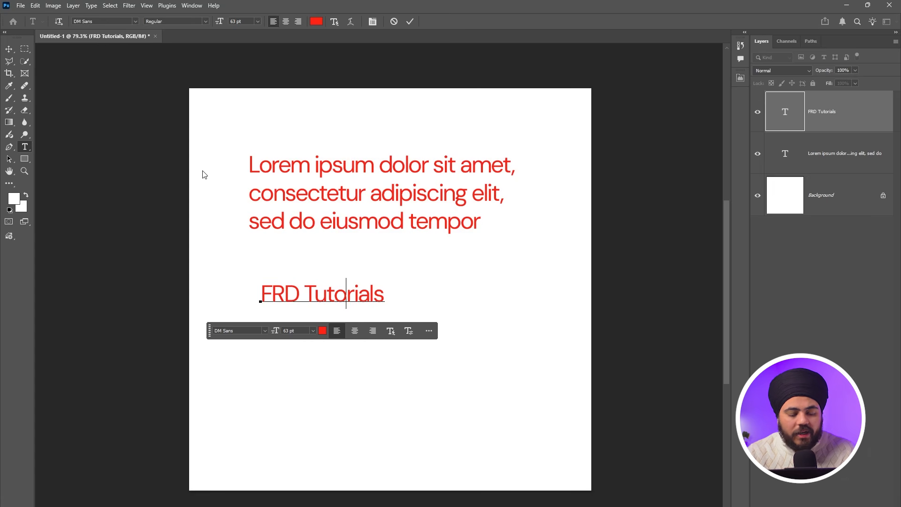
{"action": "key", "text": "ctrl+Return"}
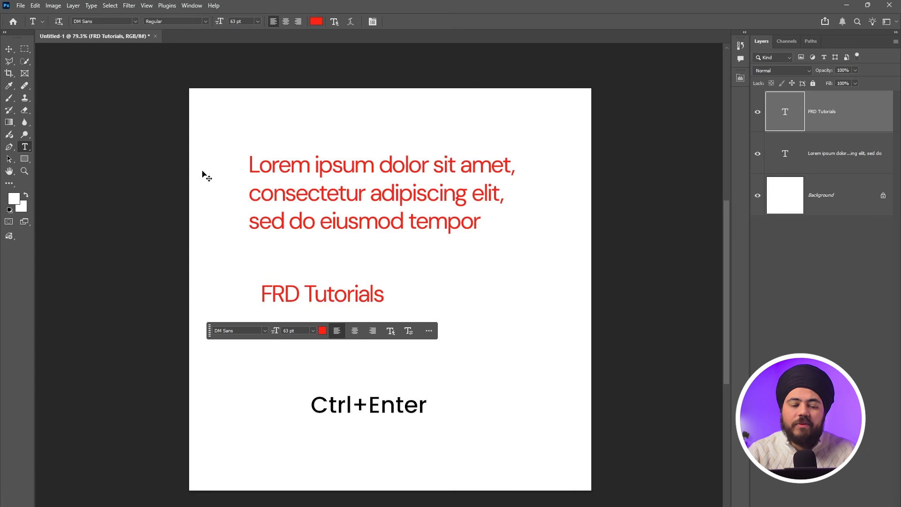
- Add a trailing space to the FRD Tutorials text and commit the edit
{"action": "left_click", "coordinate": [356, 295]}
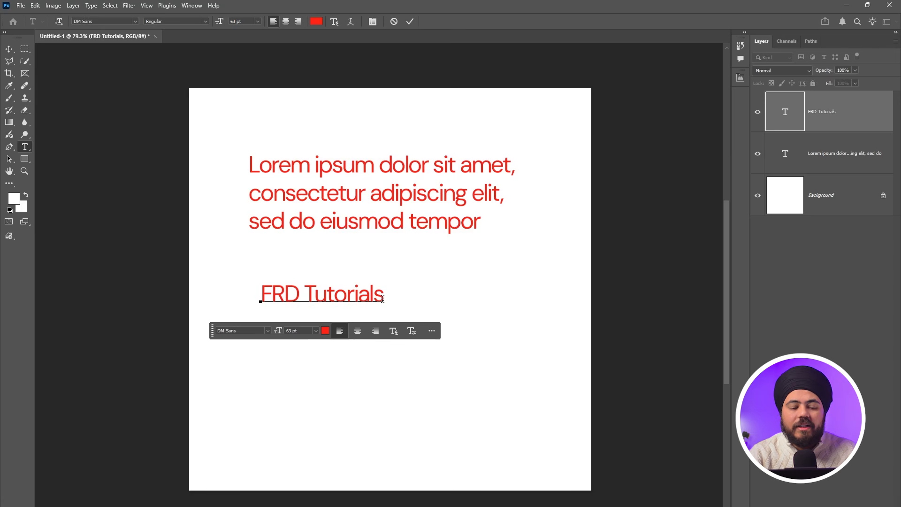
{"action": "type", "text": "v"}
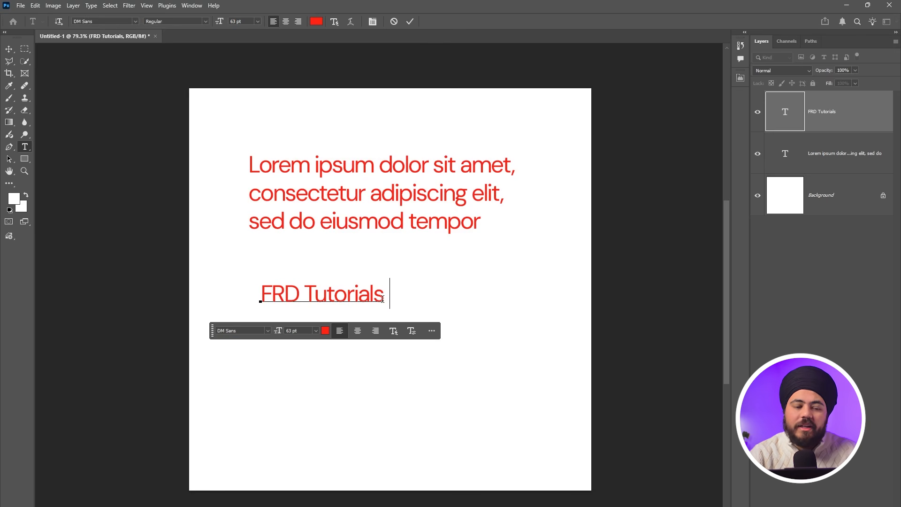
{"action": "key", "text": "ctrl+Return"}
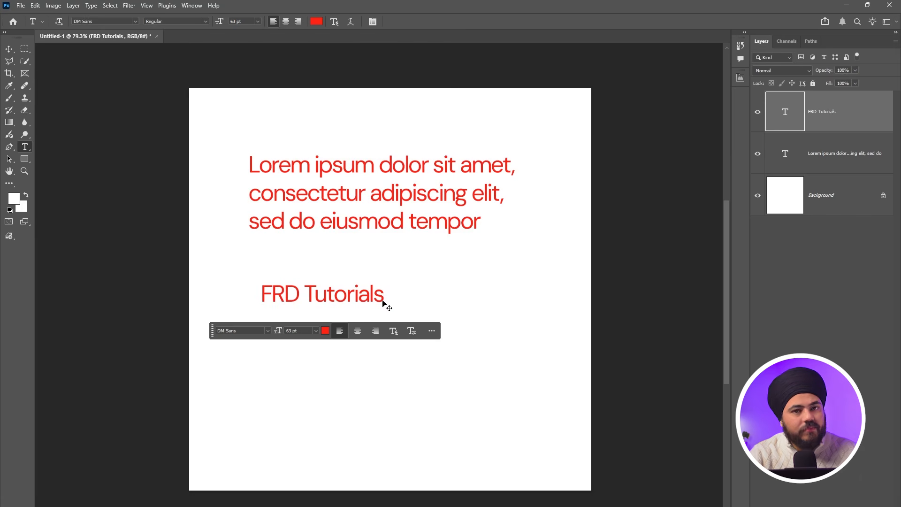
- Leave text editing by switching to the Move tool and shift the FRD Tutorials text slightly right and up
{"action": "left_click", "coordinate": [383, 302]}
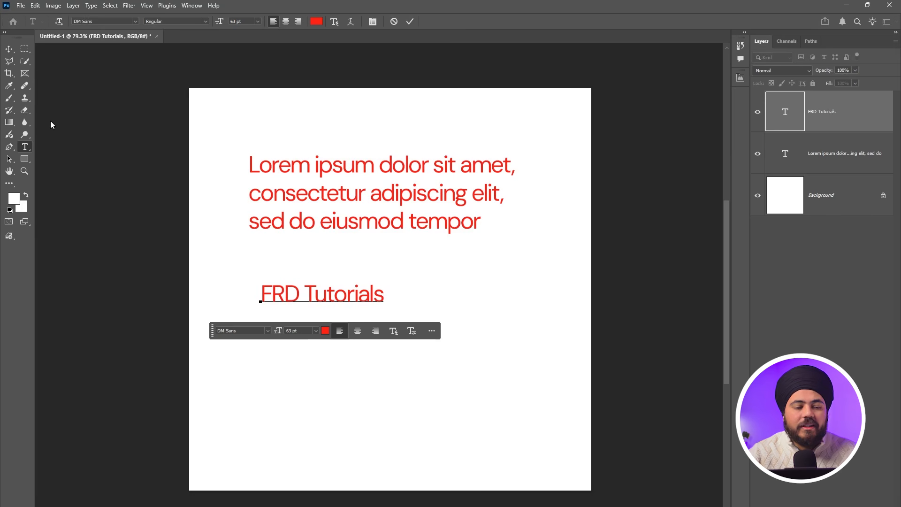
{"action": "left_click", "coordinate": [9, 50]}
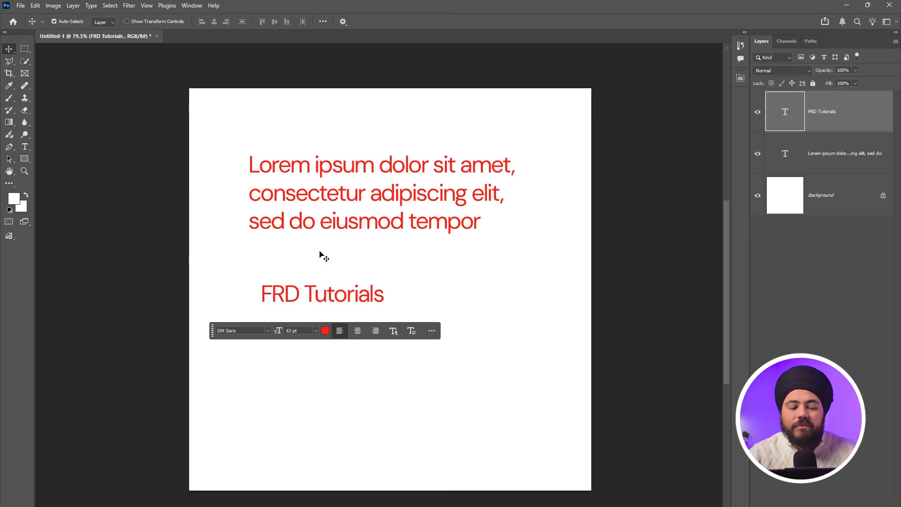
{"action": "left_click_drag", "start_coordinate": [326, 297], "coordinate": [352, 296]}
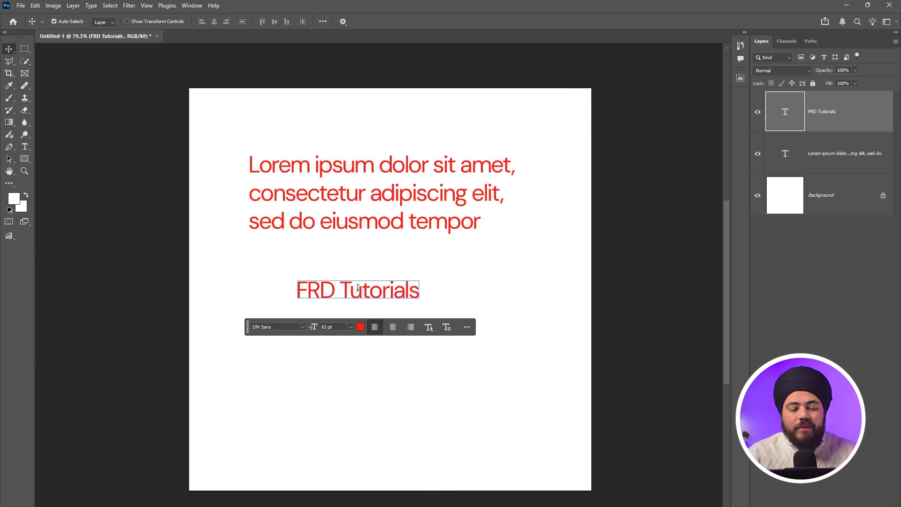
- Select the trailing letters of the FRD Tutorials text, commit the text edit and return to the Move tool
{"action": "double_click", "coordinate": [358, 287]}
{"action": "left_click", "coordinate": [358, 287]}
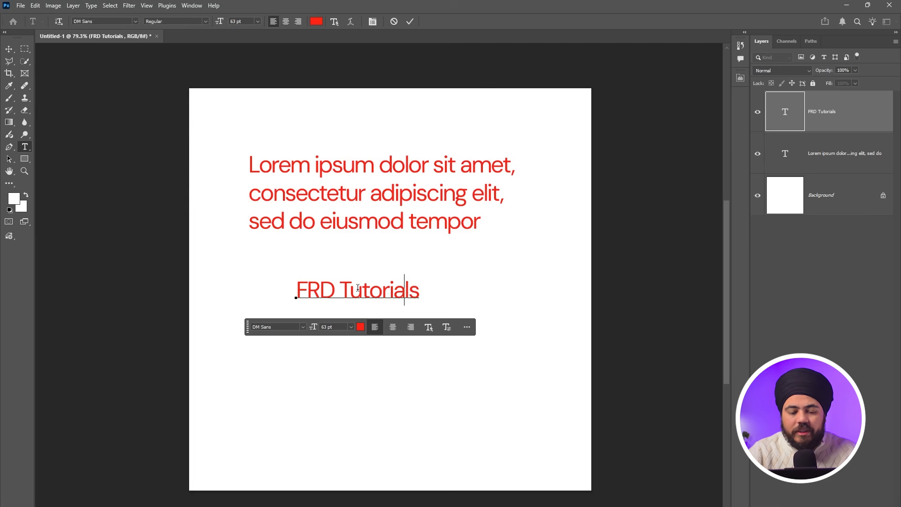
{"action": "key", "text": "End"}
{"action": "key", "text": "shift+Left"}
{"action": "key", "text": "shift+Left"}
{"action": "key", "text": "shift+Left"}
{"action": "key", "text": "shift+Left"}
{"action": "key", "text": "shift+Left"}
{"action": "key", "text": "shift+Left"}
{"action": "key", "text": "shift+Left"}
{"action": "key", "text": "shift+Left"}
{"action": "key", "text": "shift+Left"}
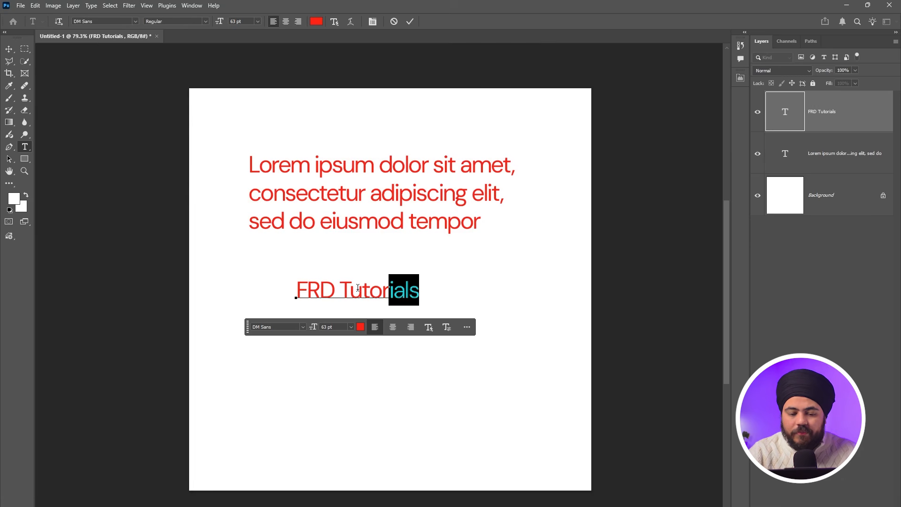
{"action": "key", "text": "ctrl+Return"}
{"action": "key", "text": "v"}
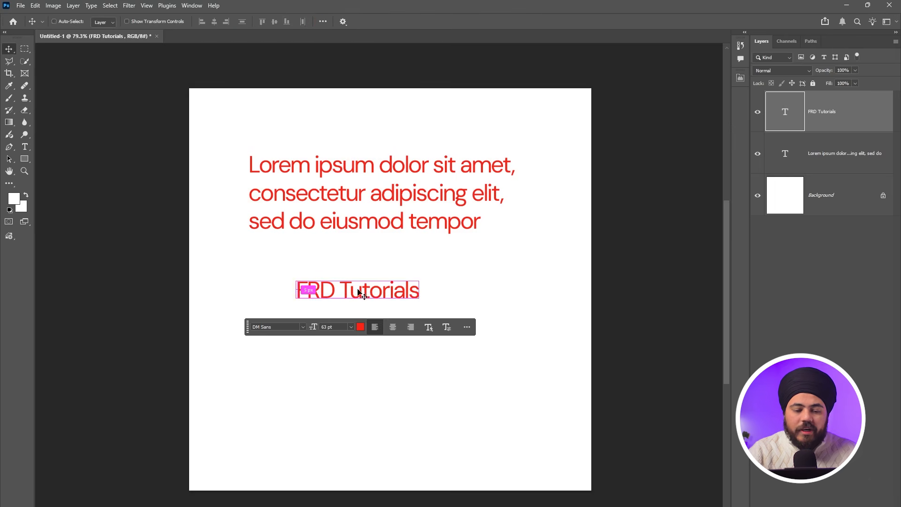
- Move the floating text bar further below the FRD Tutorials text, and compare the options of the Rectangular Marquee and Type tools
{"action": "left_click_drag", "start_coordinate": [245, 330], "coordinate": [266, 366]}
{"action": "key", "text": "t"}
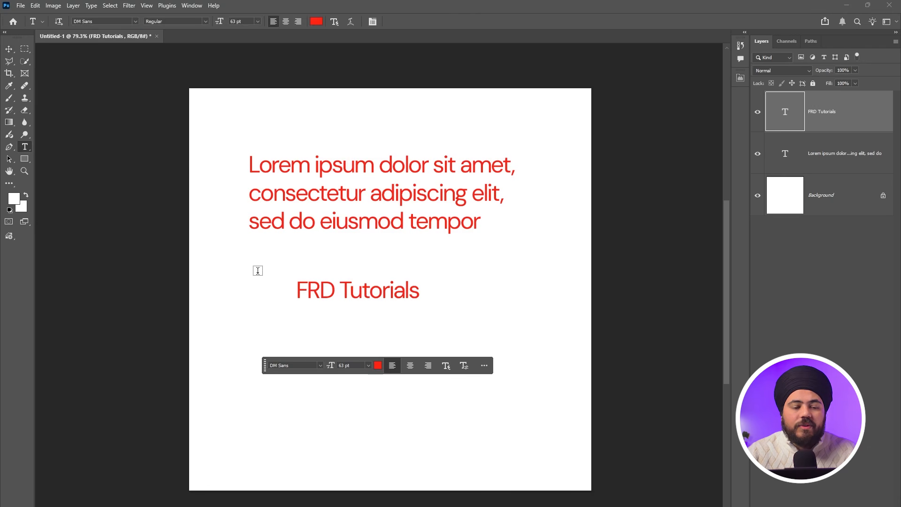
{"action": "left_click", "coordinate": [9, 50]}
{"action": "left_click", "coordinate": [27, 49]}
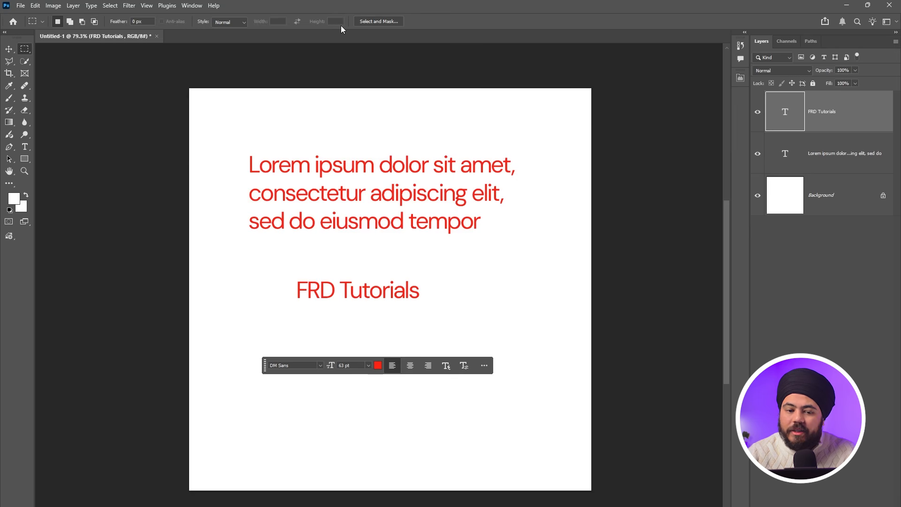
{"action": "left_click", "coordinate": [25, 148]}
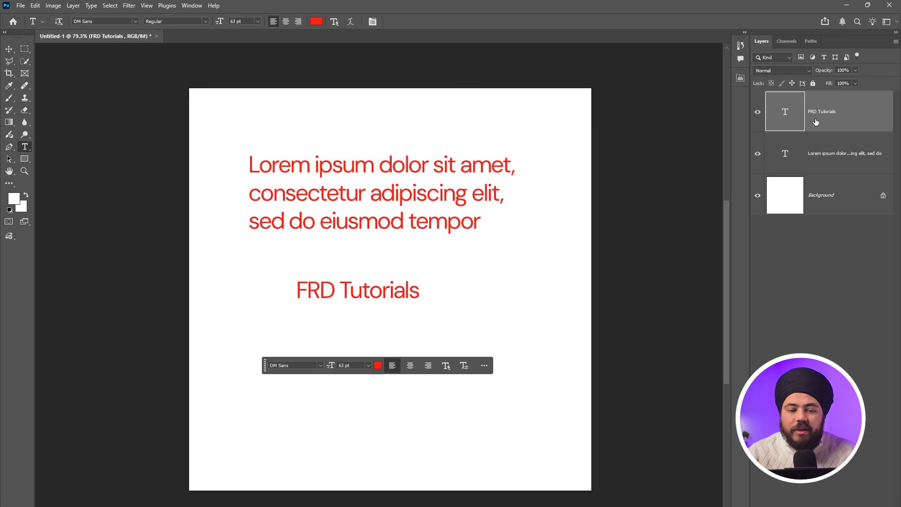
- Set the FRD Tutorials text to DM Sans ExtraBold and move it up and left, closer to the paragraph
{"action": "left_click", "coordinate": [118, 21]}
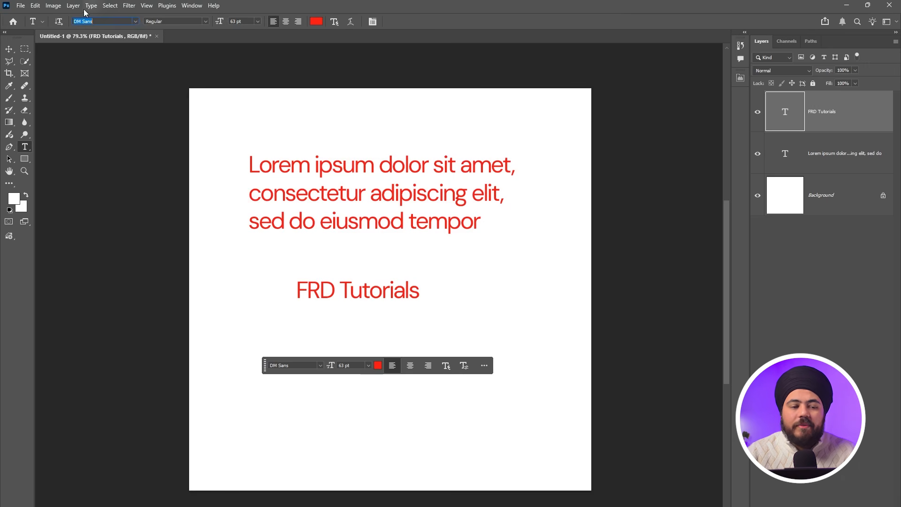
{"action": "left_click", "coordinate": [134, 23]}
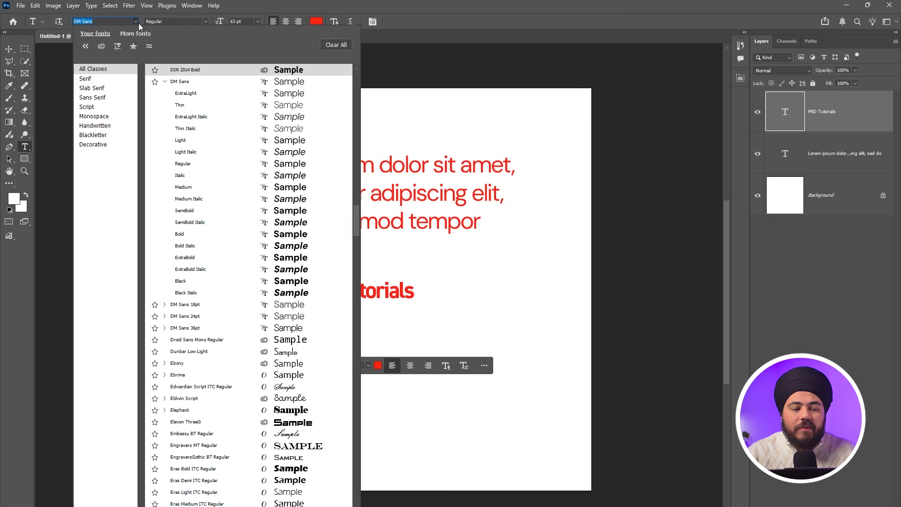
{"action": "left_click", "coordinate": [254, 258]}
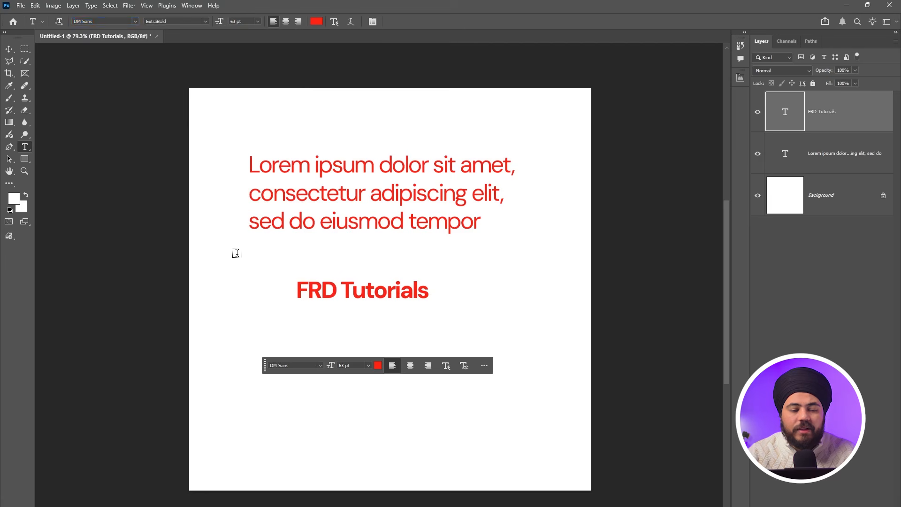
{"action": "left_click", "coordinate": [9, 49]}
{"action": "left_click_drag", "start_coordinate": [337, 293], "coordinate": [320, 278]}
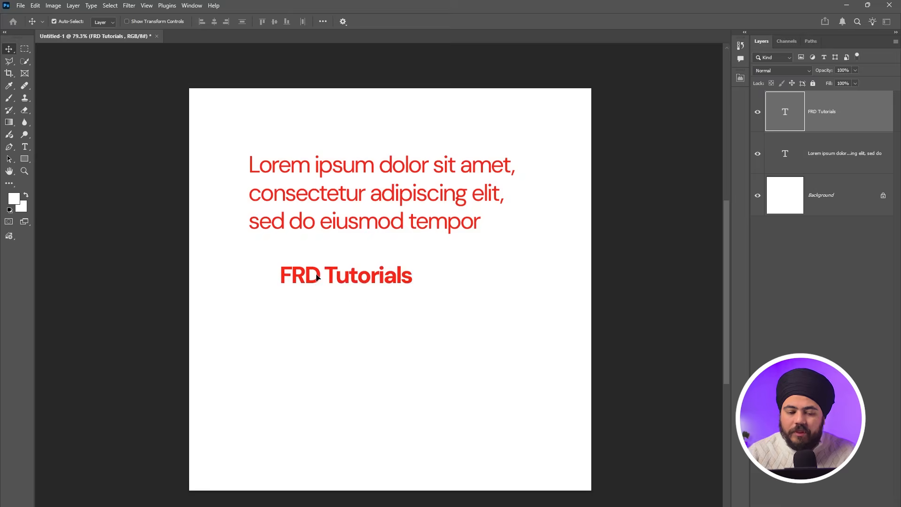
- Change the font style of the FRD Tutorials text to Black
{"action": "key", "text": "t"}
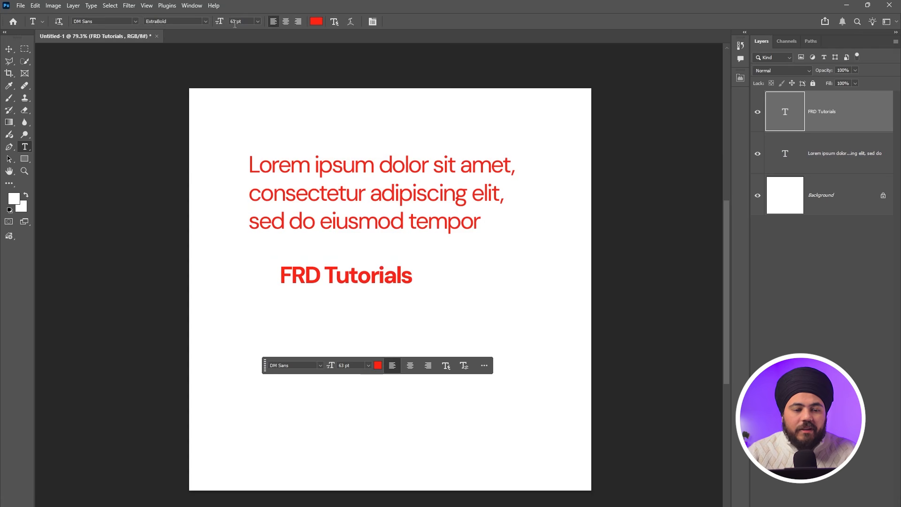
{"action": "left_click", "coordinate": [204, 21]}
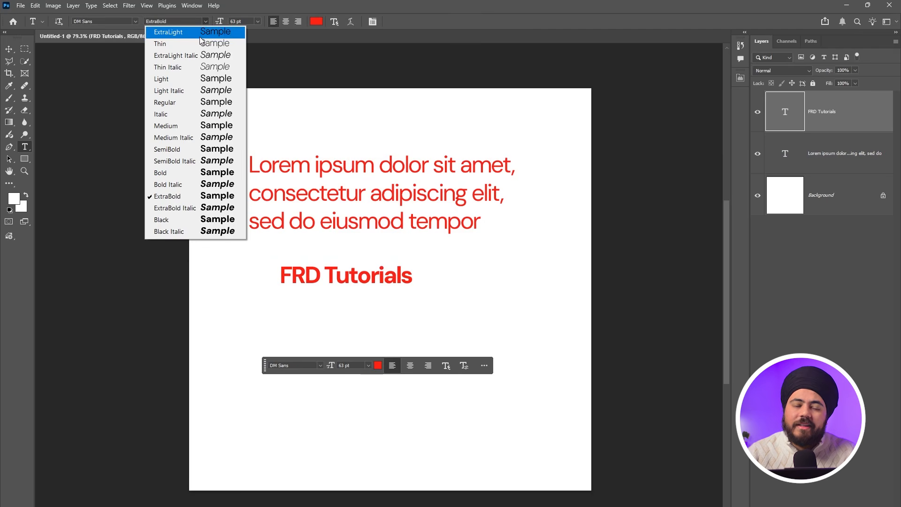
{"action": "left_click", "coordinate": [191, 223]}
- Try the FRD Tutorials text at 18 pt and 300 pt, and set its size to 10 pt
{"action": "left_click", "coordinate": [257, 21]}
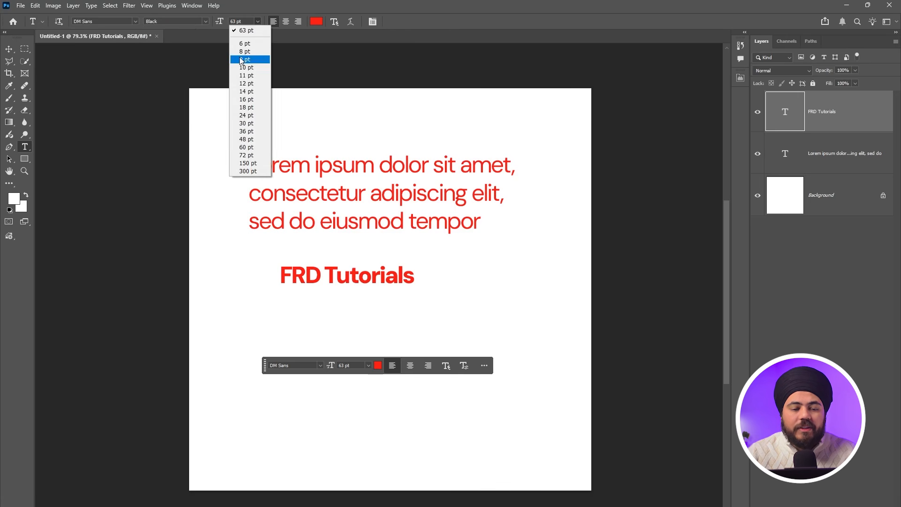
{"action": "left_click", "coordinate": [249, 106]}
{"action": "left_click", "coordinate": [258, 22]}
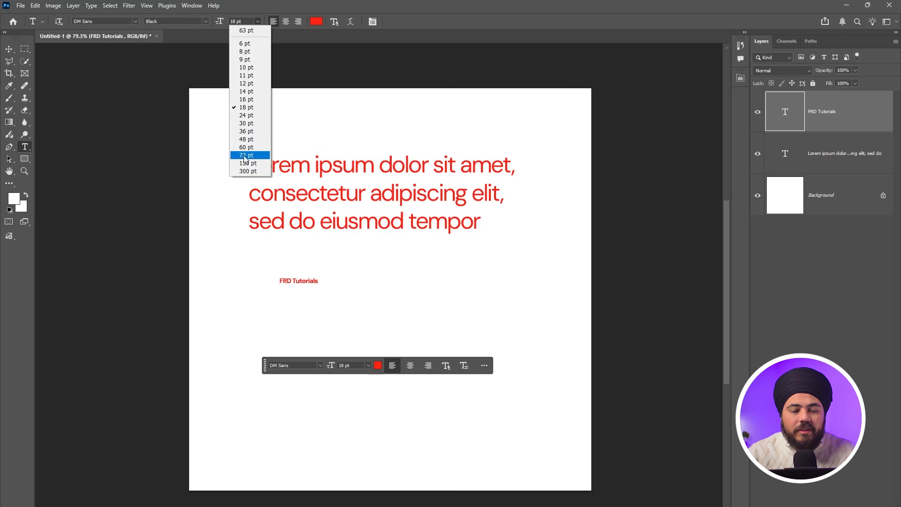
{"action": "left_click", "coordinate": [248, 172]}
{"action": "left_click", "coordinate": [258, 22]}
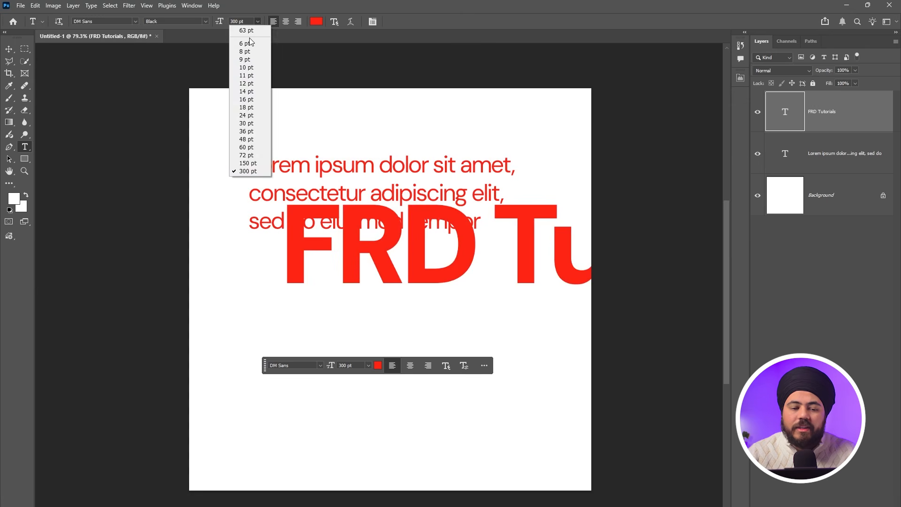
{"action": "left_click", "coordinate": [248, 66]}
- Select all of the FRD Tutorials text, step its font size up and down until it is 45 pt, and commit
{"action": "triple_click", "coordinate": [288, 281]}
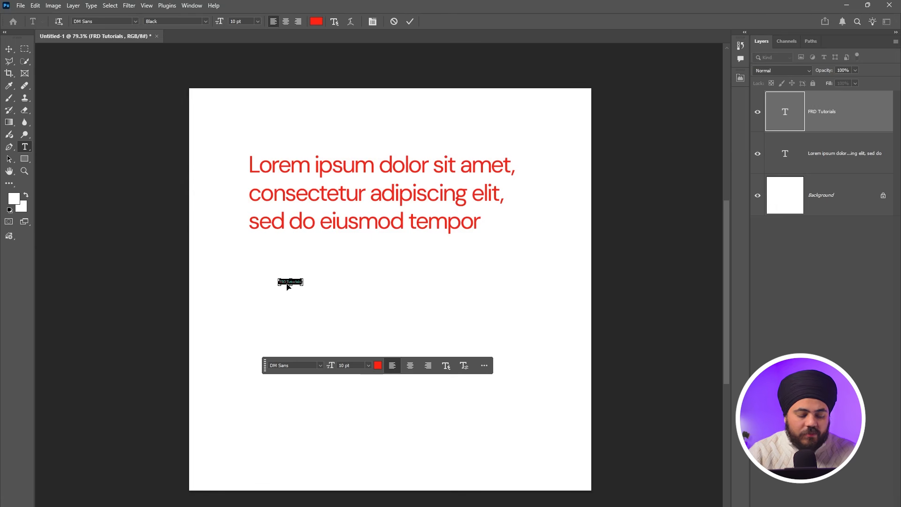
{"action": "key", "text": "ctrl+shift+period"}
{"action": "key", "text": "ctrl+shift+period"}
{"action": "key", "text": "ctrl+shift+period"}
{"action": "key", "text": "ctrl+shift+period"}
{"action": "key", "text": "ctrl+shift+period"}
{"action": "key", "text": "ctrl+shift+period"}
{"action": "key", "text": "ctrl+shift+period"}
{"action": "key", "text": "ctrl+shift+period"}
{"action": "key", "text": "ctrl+shift+period"}
{"action": "key", "text": "ctrl+shift+period"}
{"action": "key", "text": "ctrl+shift+period"}
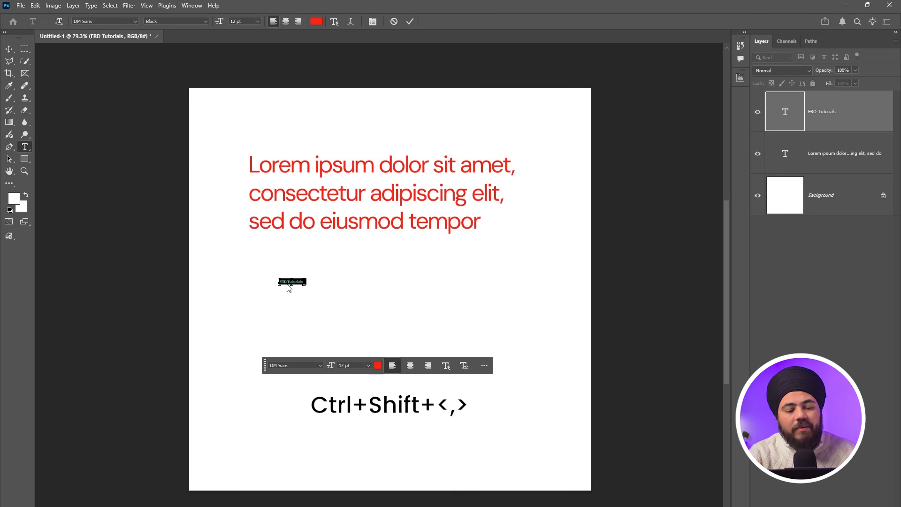
{"action": "key", "text": "ctrl+shift+period"}
{"action": "key", "text": "ctrl+shift+period"}
{"action": "key", "text": "ctrl+shift+period"}
{"action": "key", "text": "ctrl+shift+period"}
{"action": "key", "text": "ctrl+shift+period"}
{"action": "key", "text": "ctrl+shift+period"}
{"action": "key", "text": "ctrl+shift+period"}
{"action": "key", "text": "ctrl+shift+period"}
{"action": "key", "text": "ctrl+shift+period"}
{"action": "key", "text": "ctrl+shift+period"}
{"action": "key", "text": "ctrl+shift+period"}
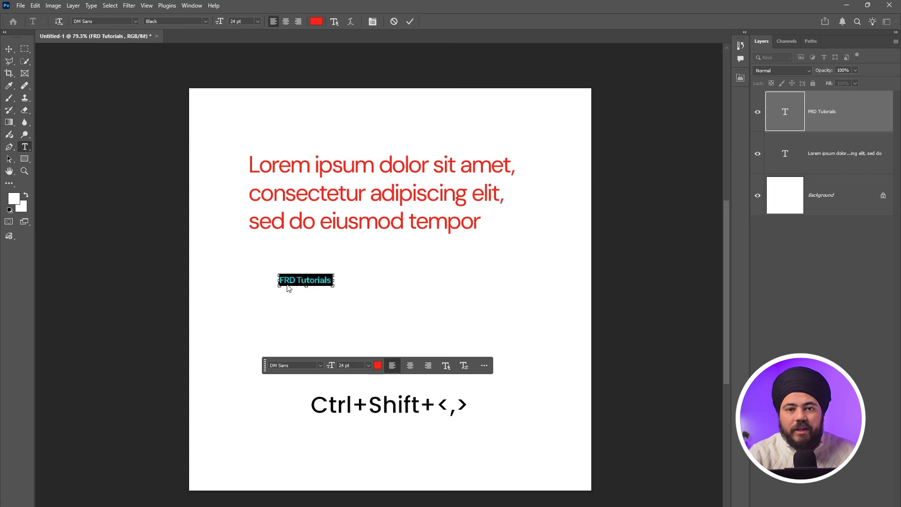
{"action": "key", "text": "ctrl+shift+comma"}
{"action": "key", "text": "ctrl+shift+comma"}
{"action": "key", "text": "ctrl+shift+comma"}
{"action": "key", "text": "ctrl+shift+comma"}
{"action": "key", "text": "ctrl+shift+comma"}
{"action": "key", "text": "ctrl+shift+comma"}
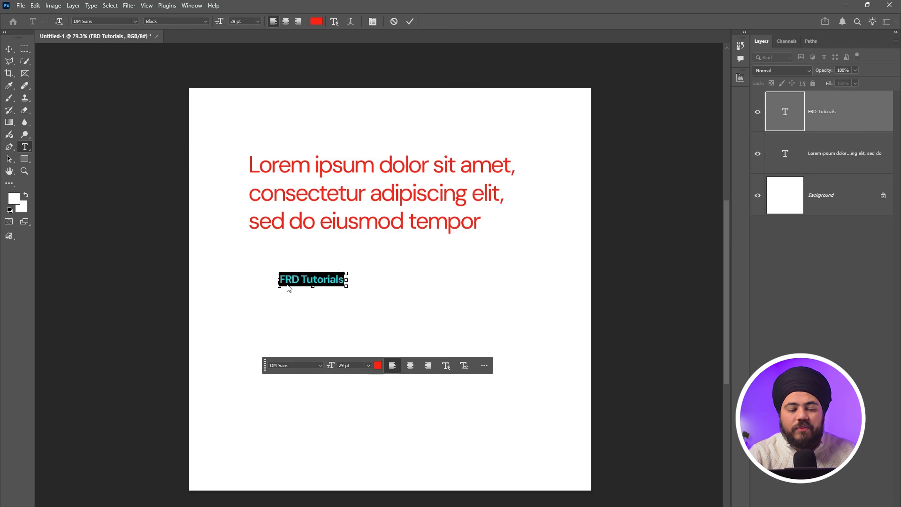
{"action": "key", "text": "ctrl+shift+period"}
{"action": "key", "text": "ctrl+shift+period"}
{"action": "key", "text": "ctrl+shift+period"}
{"action": "key", "text": "ctrl+shift+period"}
{"action": "key", "text": "ctrl+shift+period"}
{"action": "key", "text": "ctrl+shift+period"}
{"action": "key", "text": "ctrl+shift+period"}
{"action": "key", "text": "ctrl+shift+period"}
{"action": "key", "text": "ctrl+shift+period"}
{"action": "key", "text": "ctrl+shift+period"}
{"action": "key", "text": "ctrl+shift+period"}
{"action": "key", "text": "ctrl+shift+period"}
{"action": "key", "text": "ctrl+shift+period"}
{"action": "key", "text": "ctrl+shift+period"}
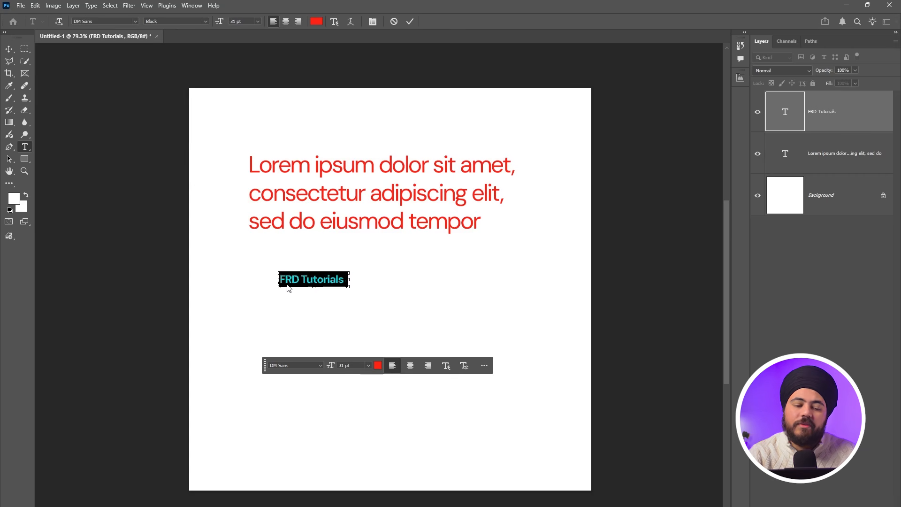
{"action": "key", "text": "ctrl+shift+period"}
{"action": "key", "text": "ctrl+shift+period"}
{"action": "key", "text": "ctrl+shift+period"}
{"action": "key", "text": "ctrl+shift+period"}
{"action": "key", "text": "ctrl+shift+period"}
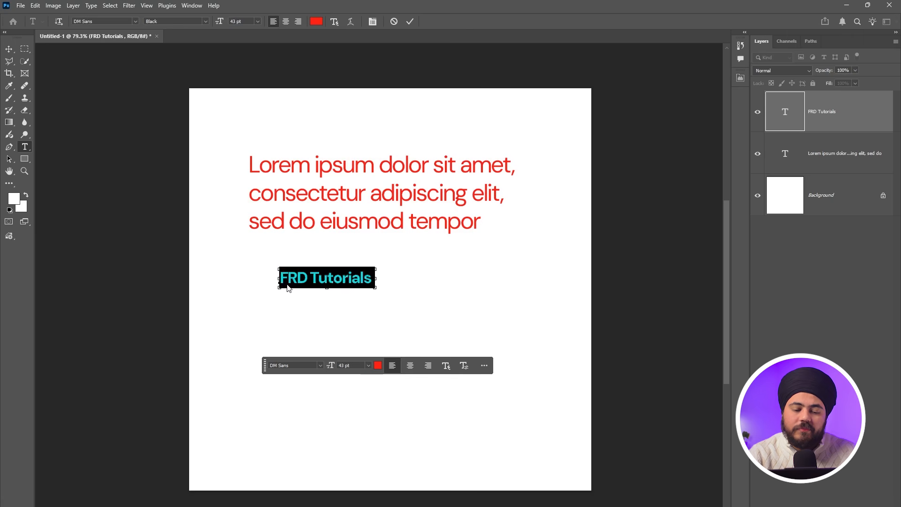
{"action": "key", "text": "ctrl+Return"}
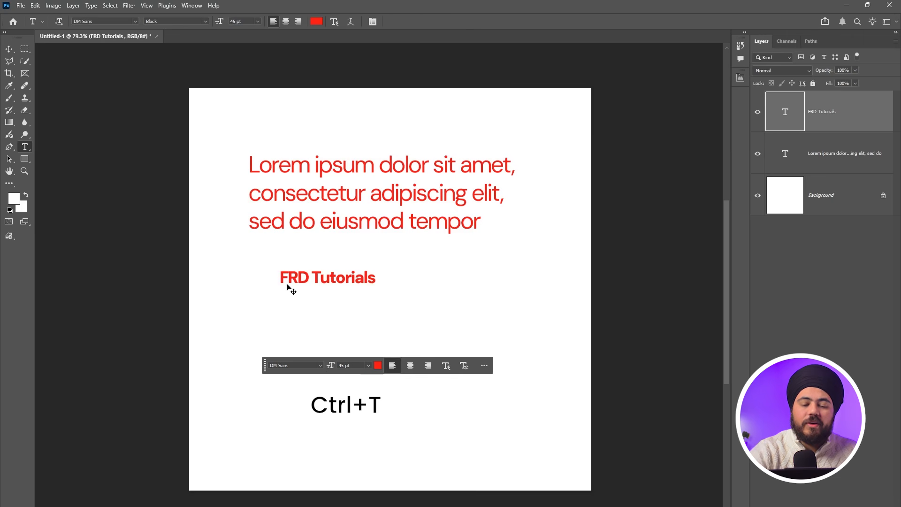
- Scale the FRD Tutorials text up to about 109.45 pt with Free Transform and move it slightly left and down
{"action": "key", "text": "ctrl+t"}
{"action": "left_click_drag", "start_coordinate": [380, 271], "coordinate": [518, 242]}
{"action": "key", "text": "Return"}
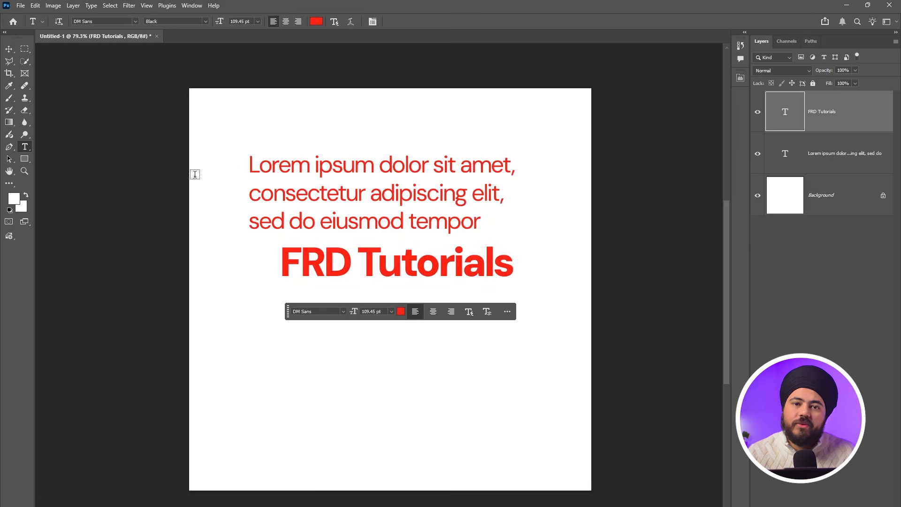
{"action": "left_click", "coordinate": [9, 49]}
{"action": "left_click_drag", "start_coordinate": [321, 263], "coordinate": [301, 272]}
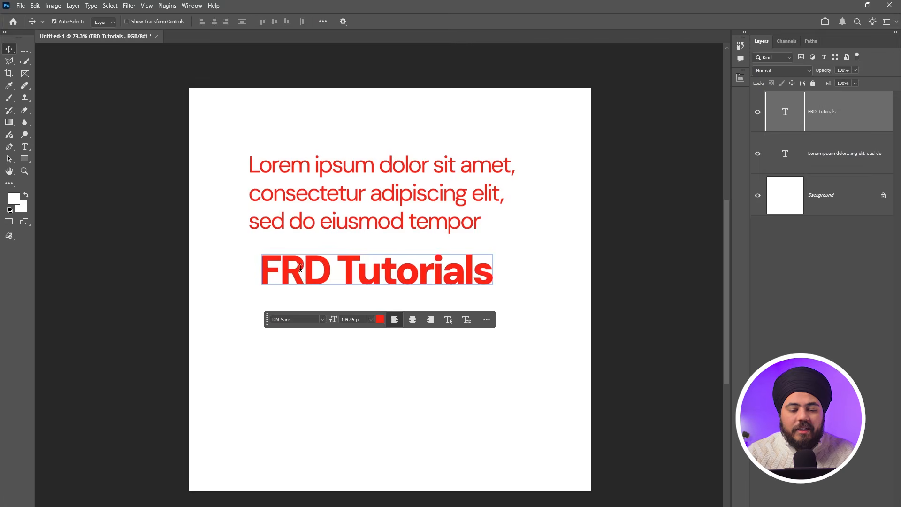
- Open the FRD Tutorials text for editing, commit it, and delete its layer
{"action": "double_click", "coordinate": [301, 268]}
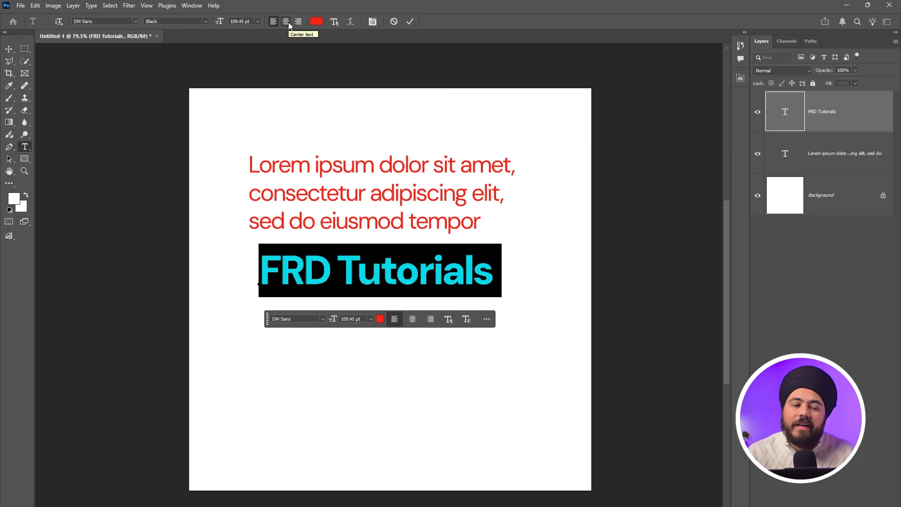
{"action": "left_click", "coordinate": [395, 268]}
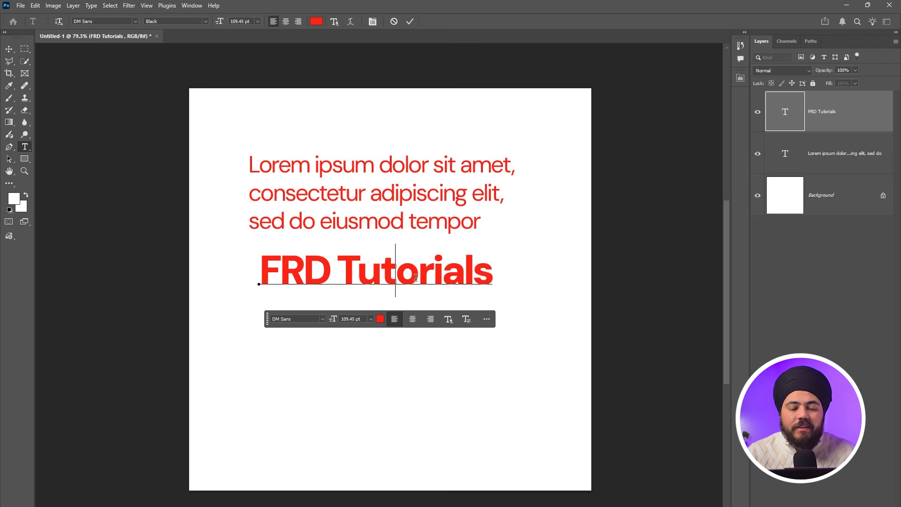
{"action": "key", "text": "ctrl+Return"}
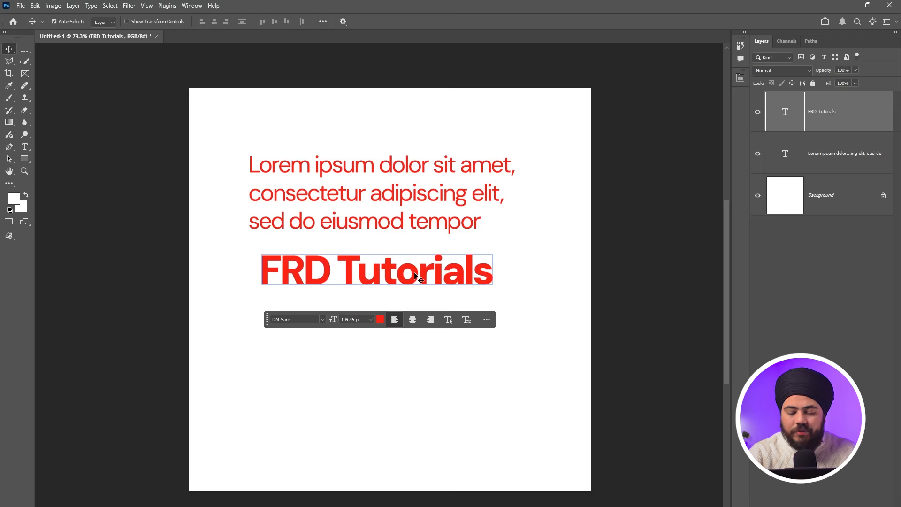
{"action": "key", "text": "Delete"}
- Select all of the Lorem ipsum paragraph text, step its font size down to 35 pt, and commit
{"action": "double_click", "coordinate": [407, 208]}
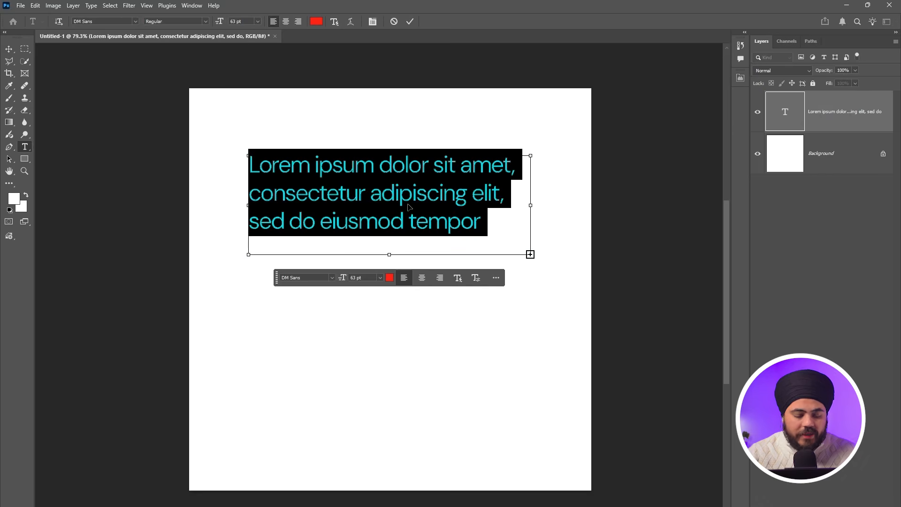
{"action": "key", "text": "ctrl+shift+comma"}
{"action": "key", "text": "ctrl+shift+comma"}
{"action": "key", "text": "ctrl+shift+comma"}
{"action": "key", "text": "ctrl+shift+comma"}
{"action": "key", "text": "ctrl+shift+comma"}
{"action": "key", "text": "ctrl+shift+comma"}
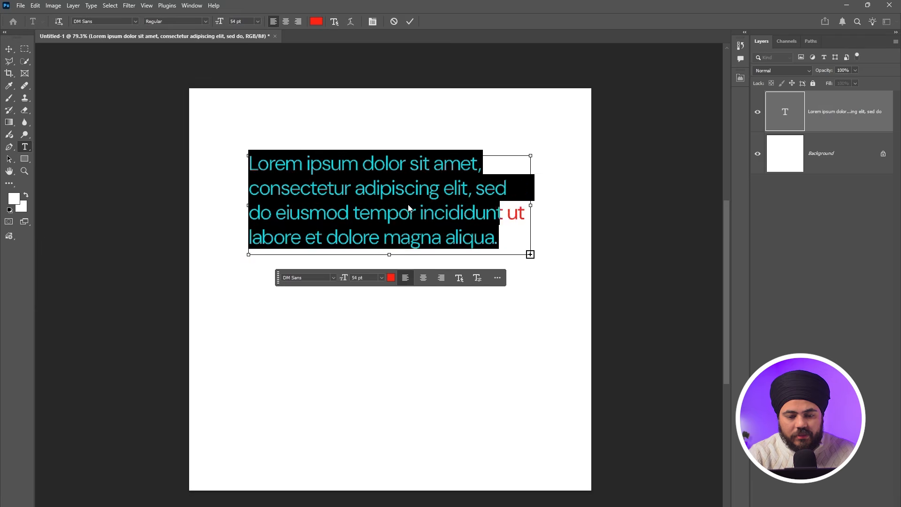
{"action": "key", "text": "ctrl+shift+comma"}
{"action": "key", "text": "ctrl+shift+comma"}
{"action": "key", "text": "ctrl+shift+comma"}
{"action": "key", "text": "ctrl+shift+comma"}
{"action": "key", "text": "ctrl+shift+comma"}
{"action": "key", "text": "ctrl+shift+comma"}
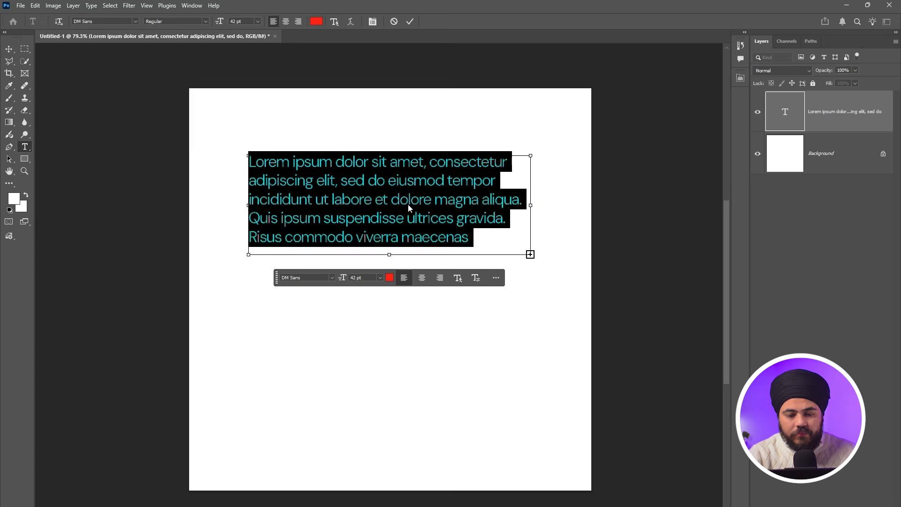
{"action": "key", "text": "ctrl+shift+comma"}
{"action": "key", "text": "ctrl+shift+comma"}
{"action": "key", "text": "ctrl+shift+comma"}
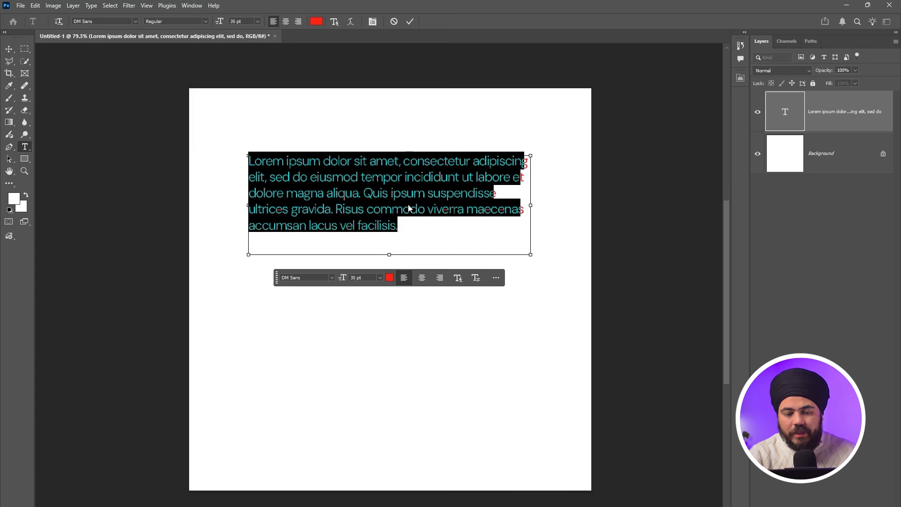
{"action": "left_click", "coordinate": [410, 207]}
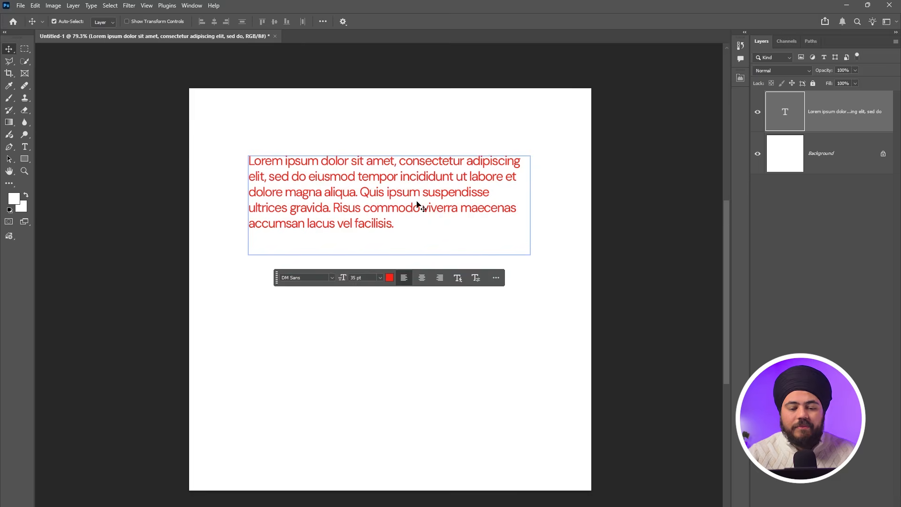
- Select the whole Lorem ipsum paragraph, try centre and left alignment, and set it to right alignment
{"action": "triple_click", "coordinate": [417, 198]}
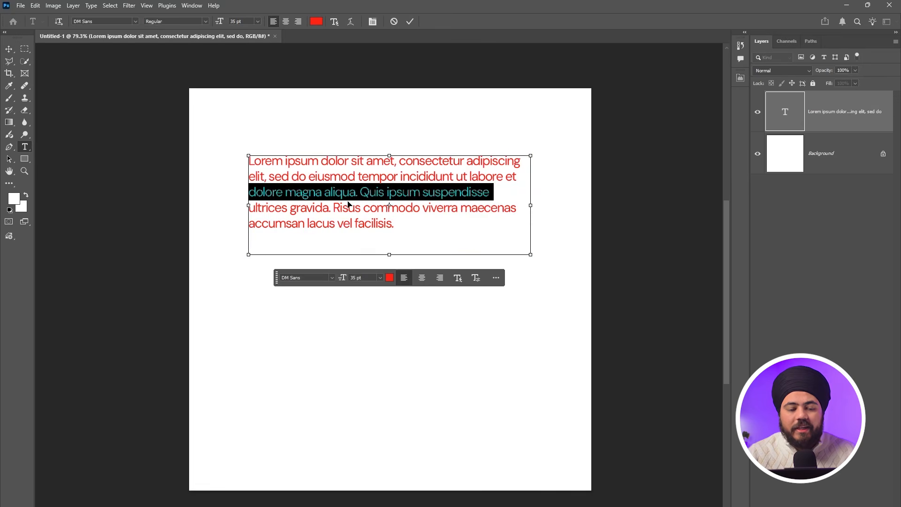
{"action": "key", "text": "ctrl+a"}
{"action": "left_click", "coordinate": [286, 21]}
{"action": "left_click", "coordinate": [299, 21]}
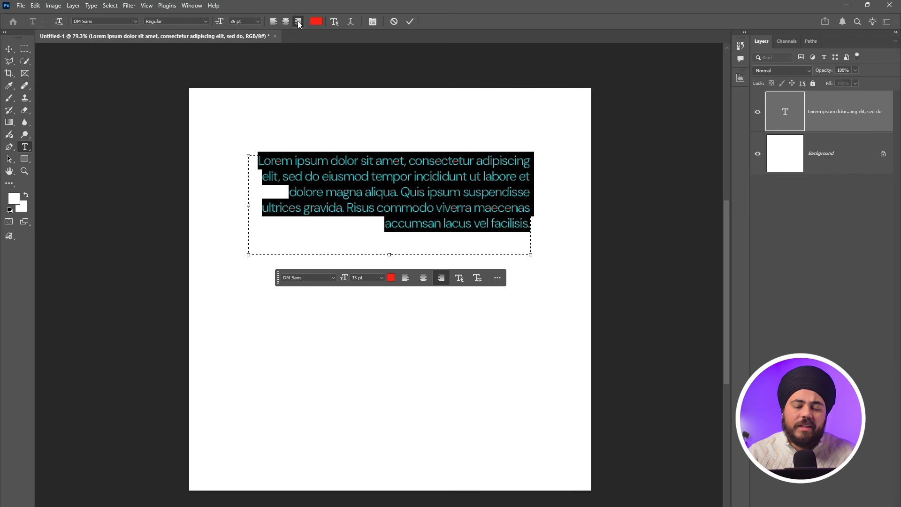
{"action": "left_click", "coordinate": [283, 21]}
{"action": "left_click", "coordinate": [272, 21]}
{"action": "left_click", "coordinate": [288, 21]}
{"action": "left_click", "coordinate": [297, 25]}
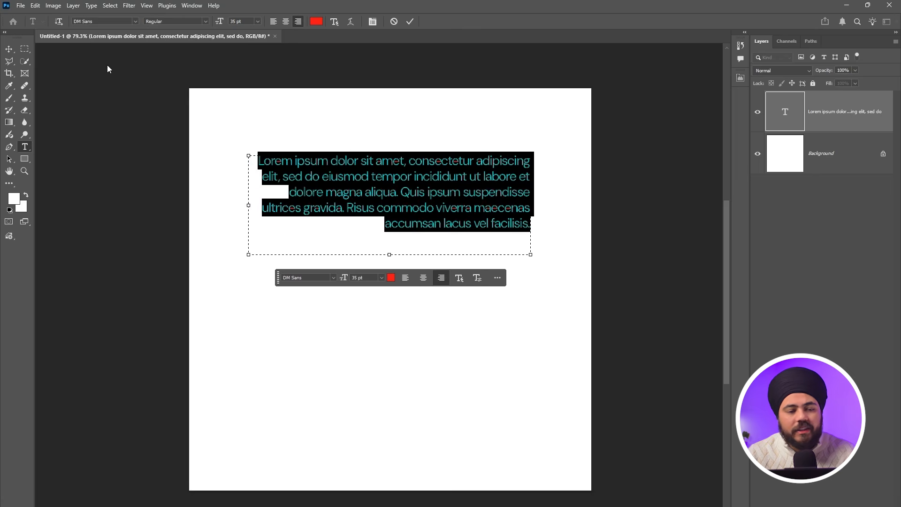
- Commit the right-aligned paragraph and move it slightly up and to the left on the canvas
{"action": "left_click", "coordinate": [15, 49]}
{"action": "left_click_drag", "start_coordinate": [328, 202], "coordinate": [316, 188]}
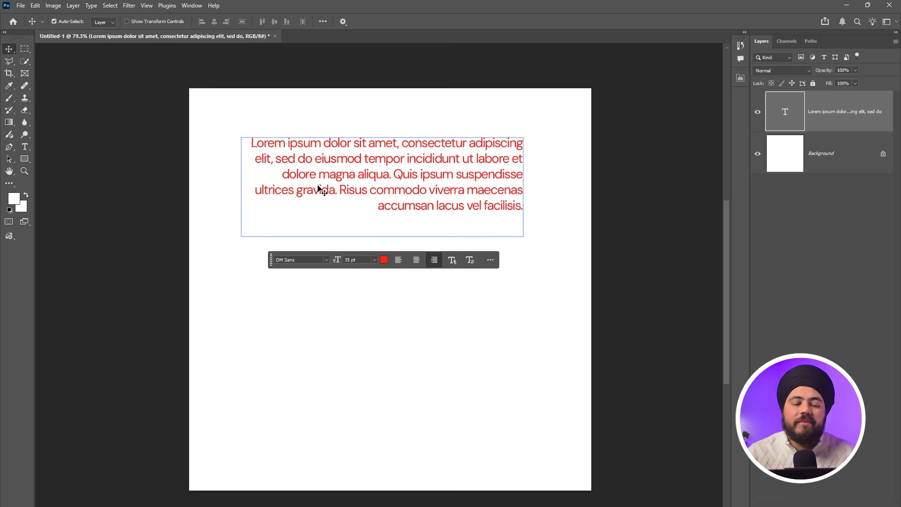
{"action": "double_click", "coordinate": [319, 183]}
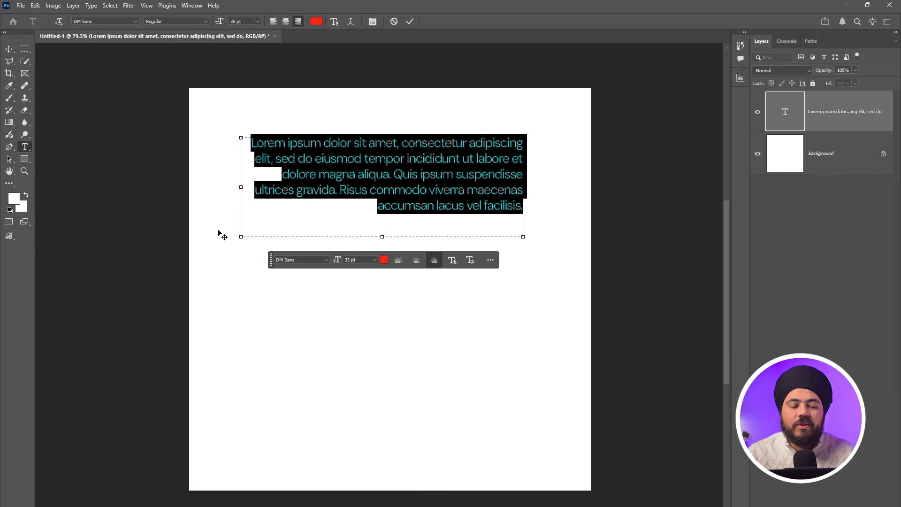
{"action": "left_click", "coordinate": [9, 49]}
- Add the point text Lorem Ipsum below the paragraph, and move the paragraph slightly down and to the left
{"action": "left_click", "coordinate": [26, 147]}
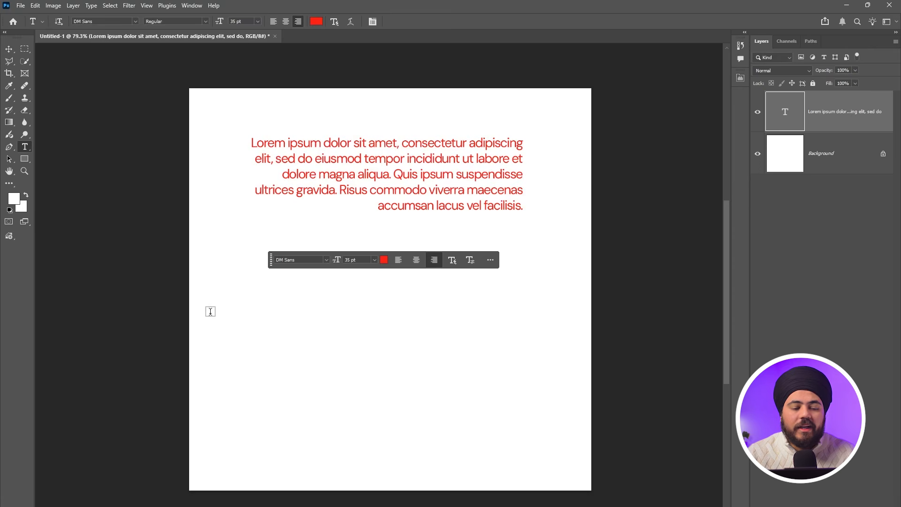
{"action": "left_click", "coordinate": [272, 301]}
{"action": "left_click", "coordinate": [318, 312]}
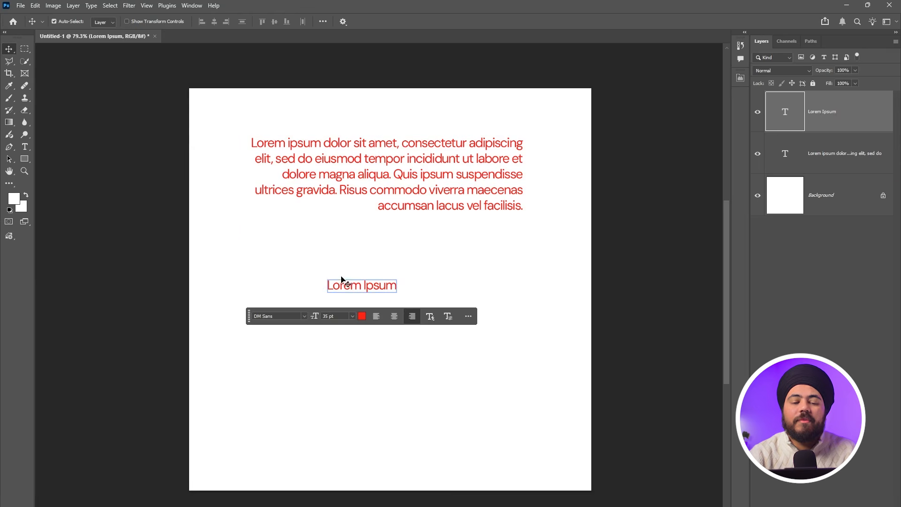
{"action": "mouse_move", "coordinate": [356, 193]}
{"action": "left_mouse_down"}
{"action": "mouse_move", "coordinate": [369, 198]}
{"action": "mouse_move", "coordinate": [354, 197]}
{"action": "left_mouse_up"}
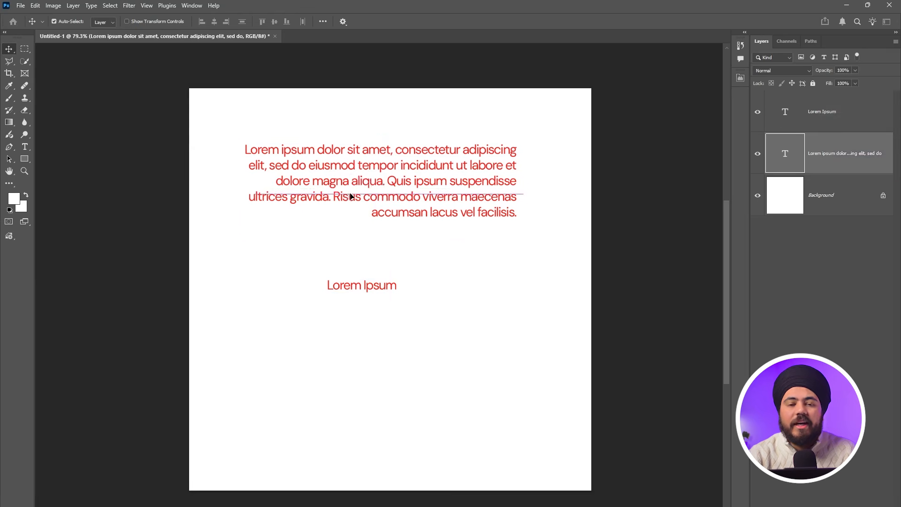
- Draw a wide paragraph text box below the Lorem Ipsum point text and left-align its placeholder text
{"action": "key", "text": "t"}
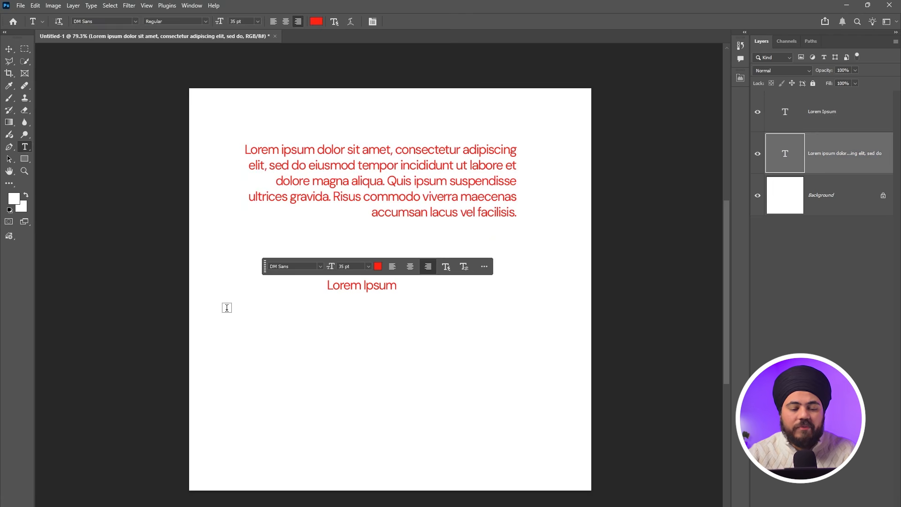
{"action": "left_click_drag", "start_coordinate": [446, 361], "coordinate": [563, 393]}
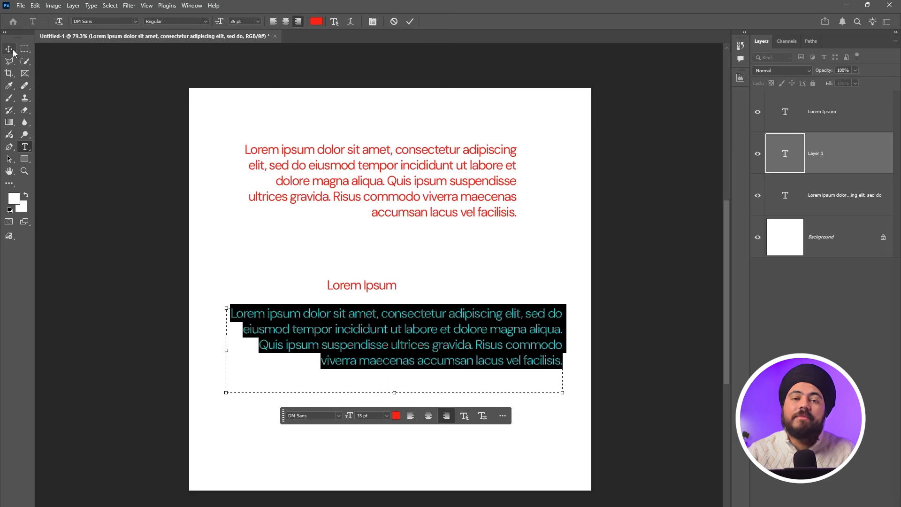
{"action": "left_click", "coordinate": [274, 21]}
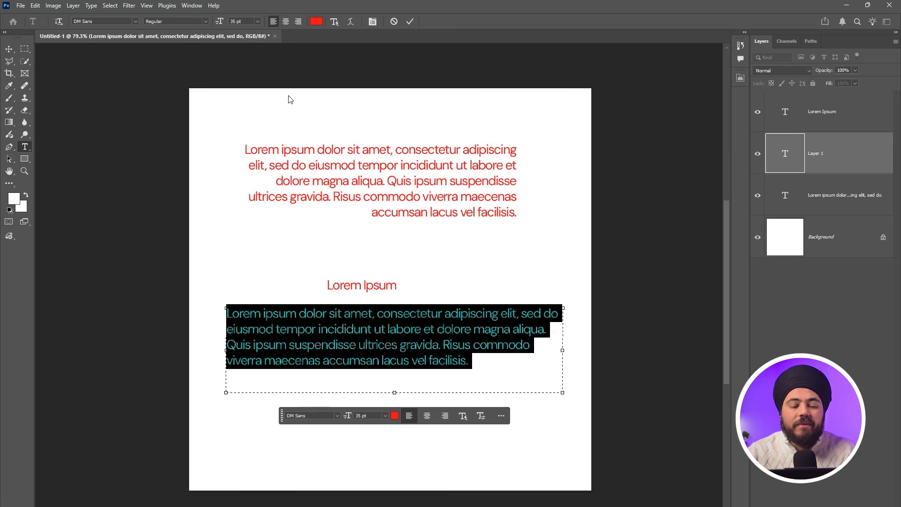
- Narrow the new paragraph text box to about 389 px wide and widen it again to about 931 px
{"action": "left_click", "coordinate": [381, 329]}
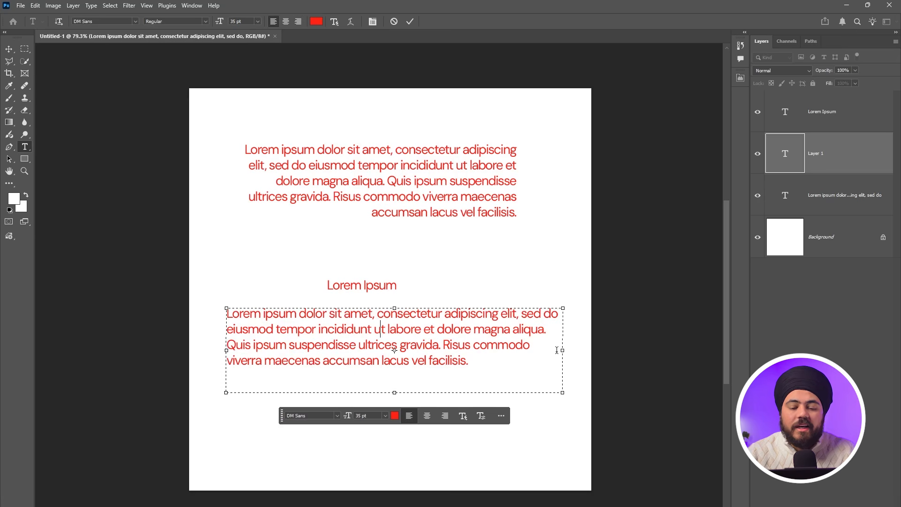
{"action": "left_click_drag", "start_coordinate": [563, 353], "coordinate": [469, 348]}
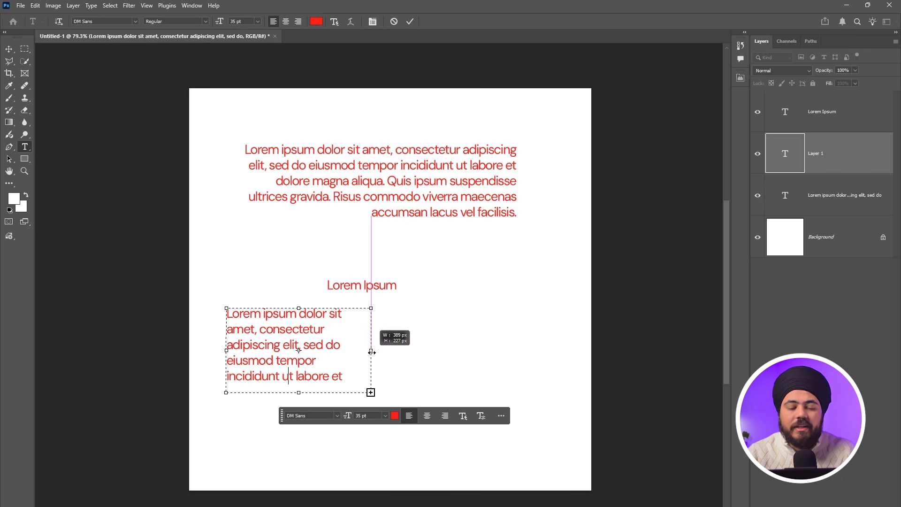
{"action": "left_click_drag", "start_coordinate": [371, 352], "coordinate": [573, 349]}
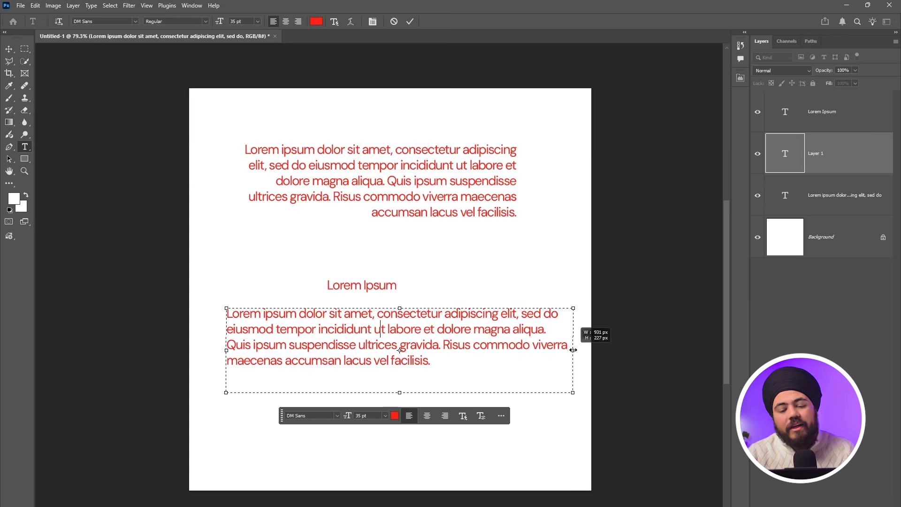
- Commit the new left-aligned paragraph text and delete its layer
{"action": "left_click", "coordinate": [9, 49]}
{"action": "left_click_drag", "start_coordinate": [293, 314], "coordinate": [303, 334]}
{"action": "key", "text": "Delete"}
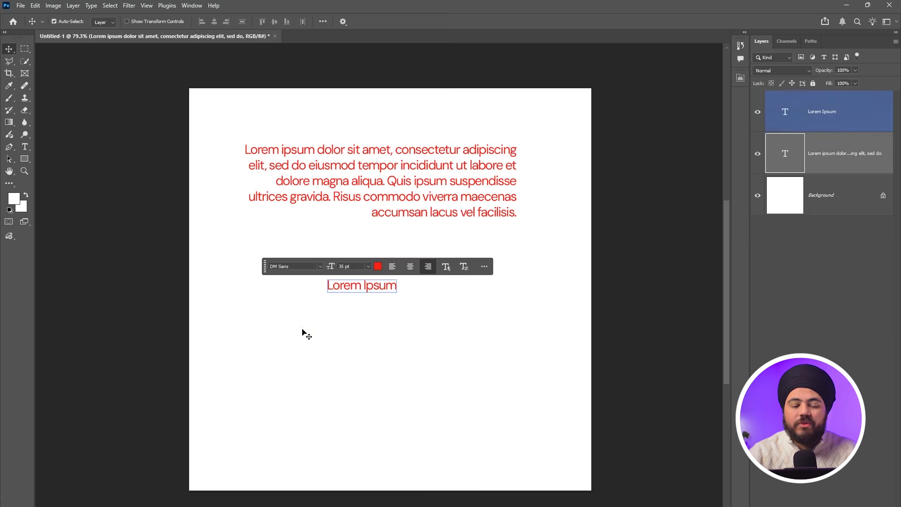
- Copy the Lorem Ipsum point text and paste it repeatedly along its first line
{"action": "double_click", "coordinate": [358, 286]}
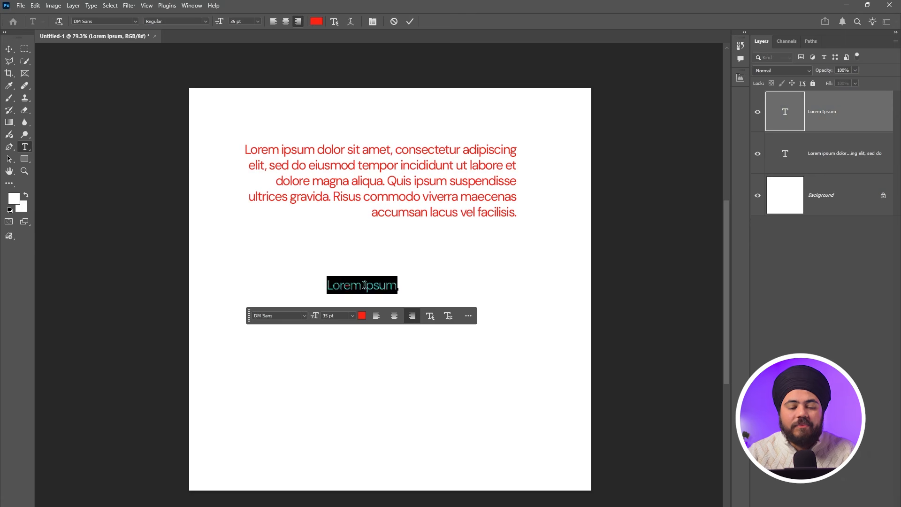
{"action": "left_click", "coordinate": [364, 285]}
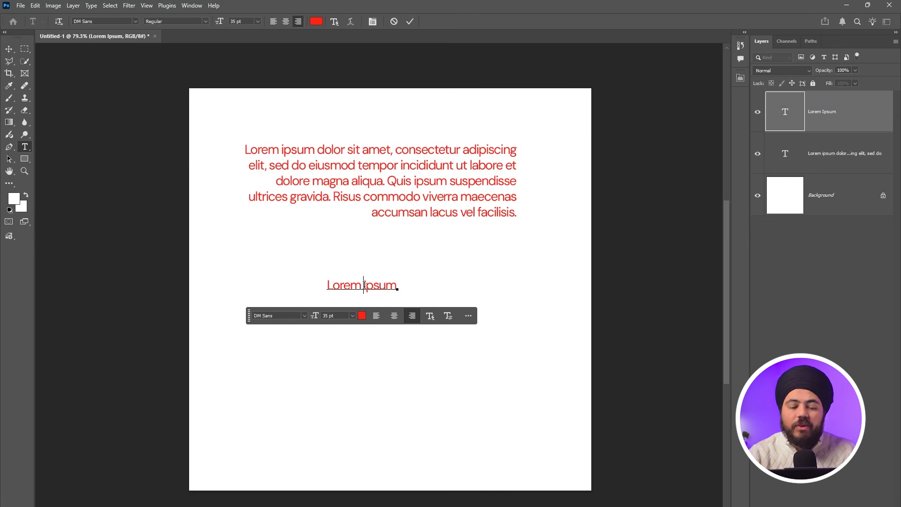
{"action": "key", "text": "ctrl+a"}
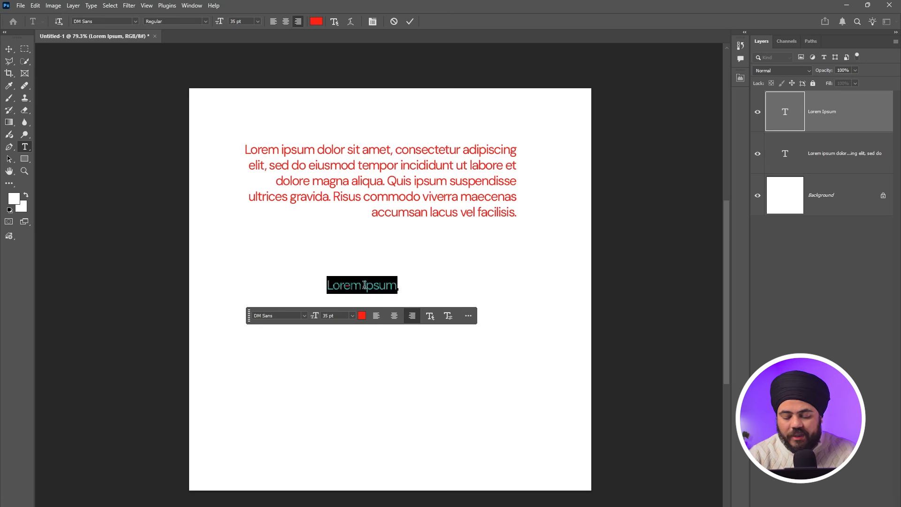
{"action": "key", "text": "ctrl+c"}
{"action": "key", "text": "Right"}
{"action": "key", "text": "ctrl+v"}
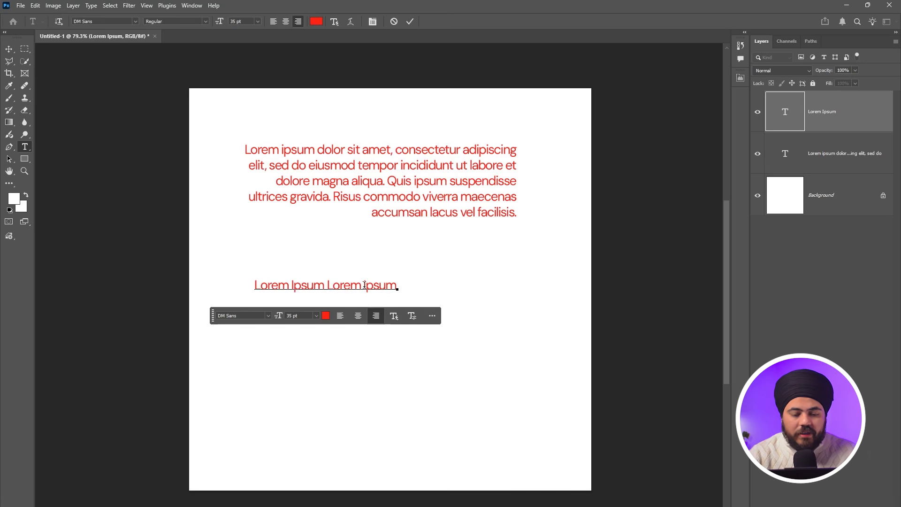
{"action": "key", "text": "ctrl+v"}
- Add three new lines of pasted Lorem Ipsum copies to the point text and commit it
{"action": "key", "text": "Return"}
{"action": "key", "text": "ctrl+v"}
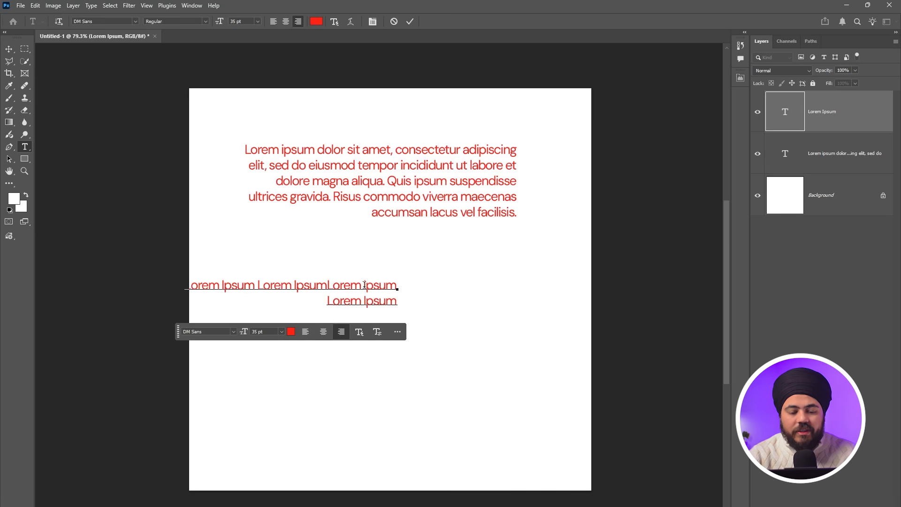
{"action": "key", "text": "ctrl+v"}
{"action": "key", "text": "Return"}
{"action": "key", "text": "ctrl+v"}
{"action": "key", "text": "ctrl+v"}
{"action": "key", "text": "ctrl+v"}
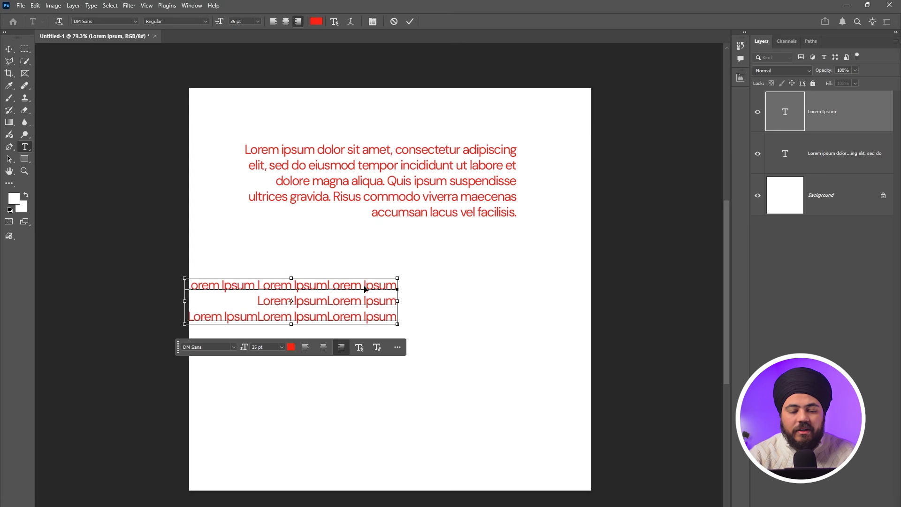
{"action": "key", "text": "Return"}
{"action": "key", "text": "ctrl+v"}
{"action": "key", "text": "ctrl+v"}
{"action": "key", "text": "ctrl+v"}
{"action": "key", "text": "ctrl+Return"}
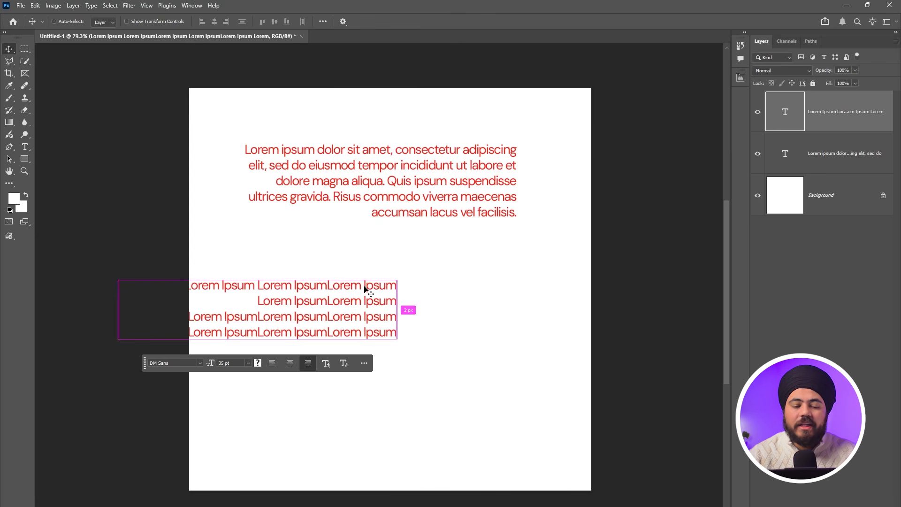
- Move the multi-line Lorem Ipsum point text right and up so it sits just below the paragraph within the canvas
{"action": "left_click_drag", "start_coordinate": [365, 288], "coordinate": [468, 259]}
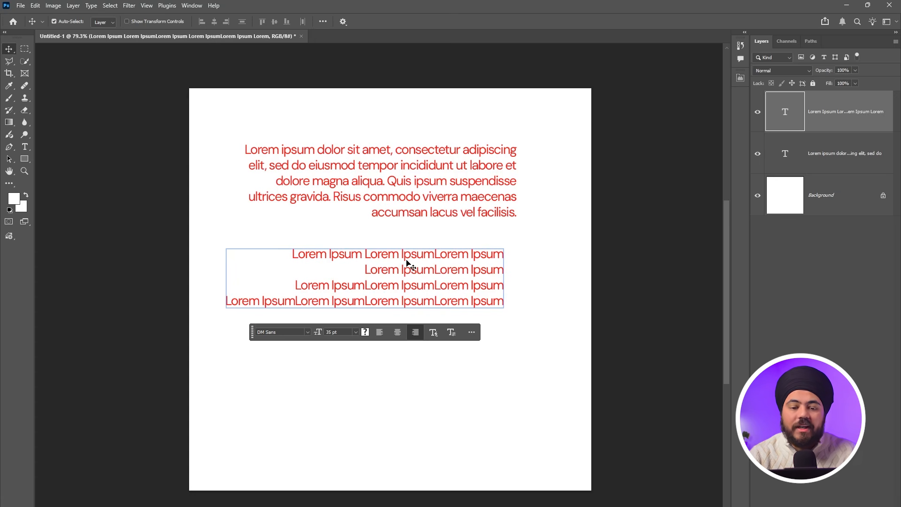
{"action": "mouse_move", "coordinate": [407, 263]}
{"action": "left_mouse_down"}
{"action": "mouse_move", "coordinate": [477, 255]}
{"action": "mouse_move", "coordinate": [419, 272]}
{"action": "left_mouse_up"}
- Join the first two lines of the point text and insert a line break after the second Lorem Ipsum
{"action": "double_click", "coordinate": [418, 271]}
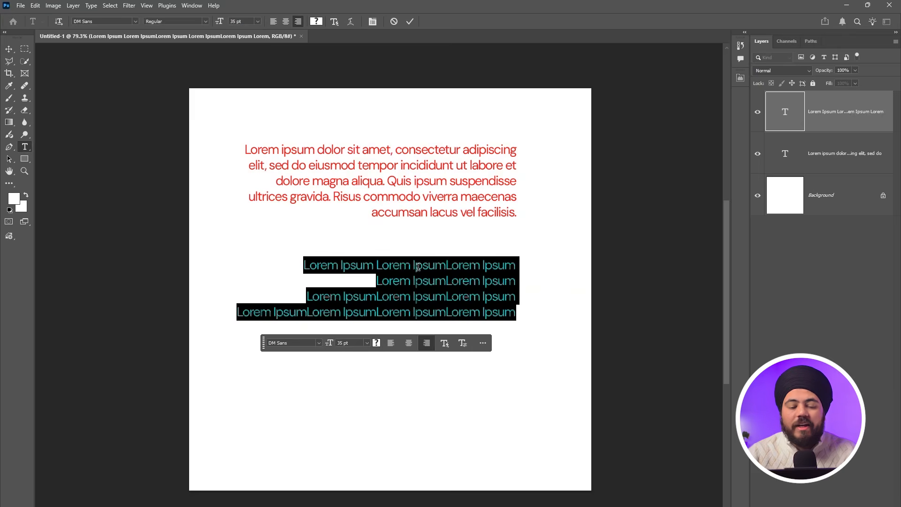
{"action": "left_click", "coordinate": [389, 265]}
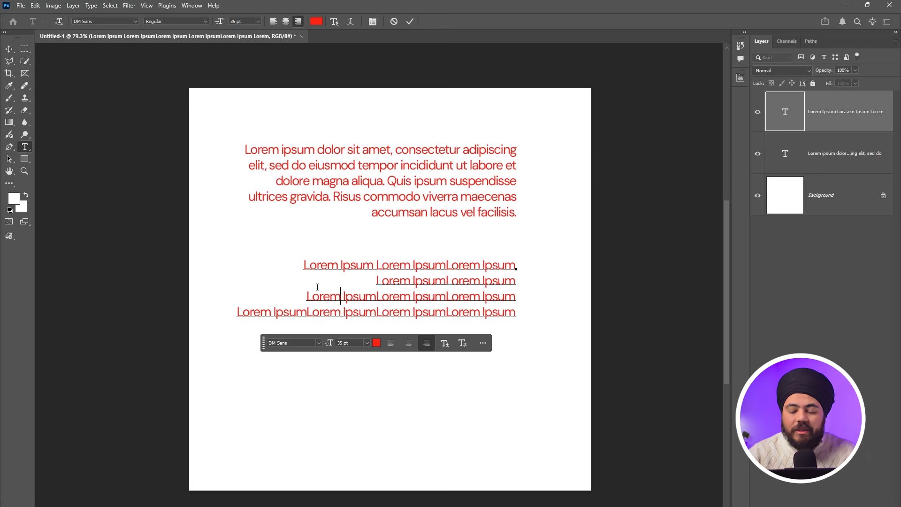
{"action": "left_click", "coordinate": [526, 256]}
{"action": "key", "text": "BackSpace"}
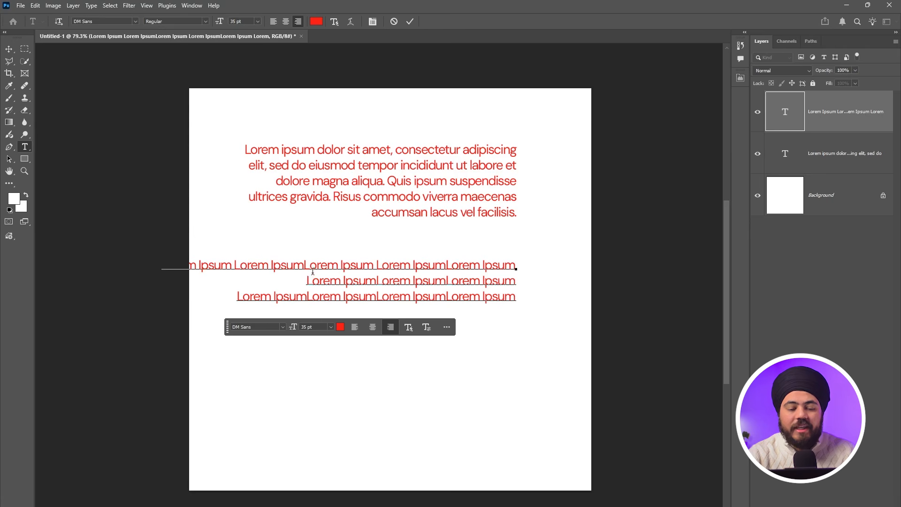
{"action": "key", "text": "Return"}
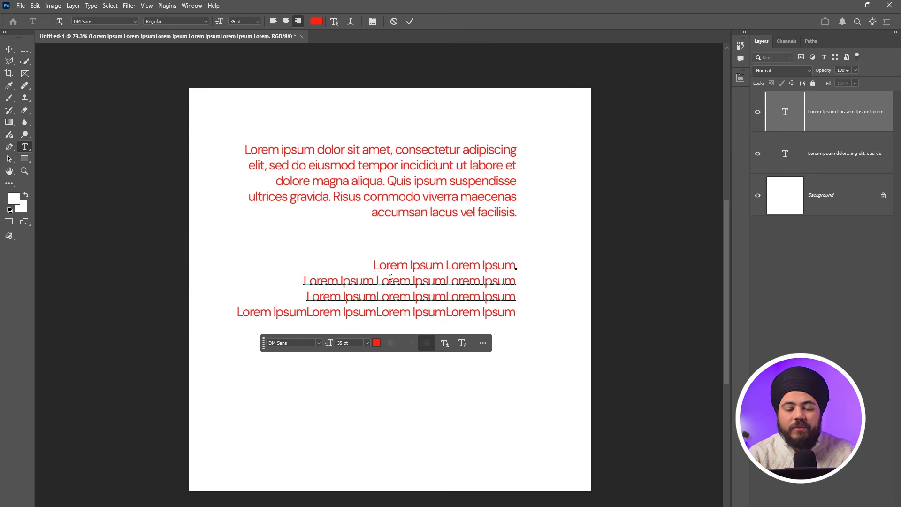
- Break the point text's second line after "Lorem Ipsum Lorem I", join the two lines below the break, and commit
{"action": "key", "text": "Return"}
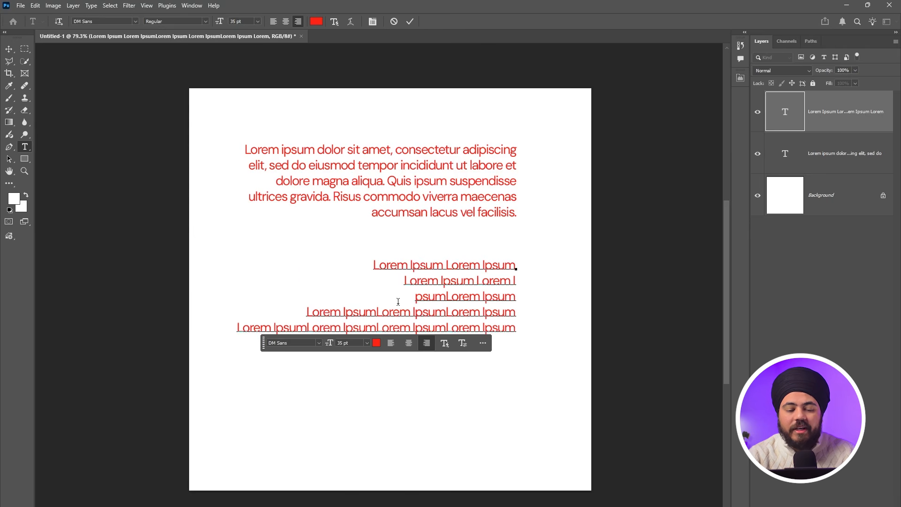
{"action": "left_click", "coordinate": [306, 313]}
{"action": "key", "text": "BackSpace"}
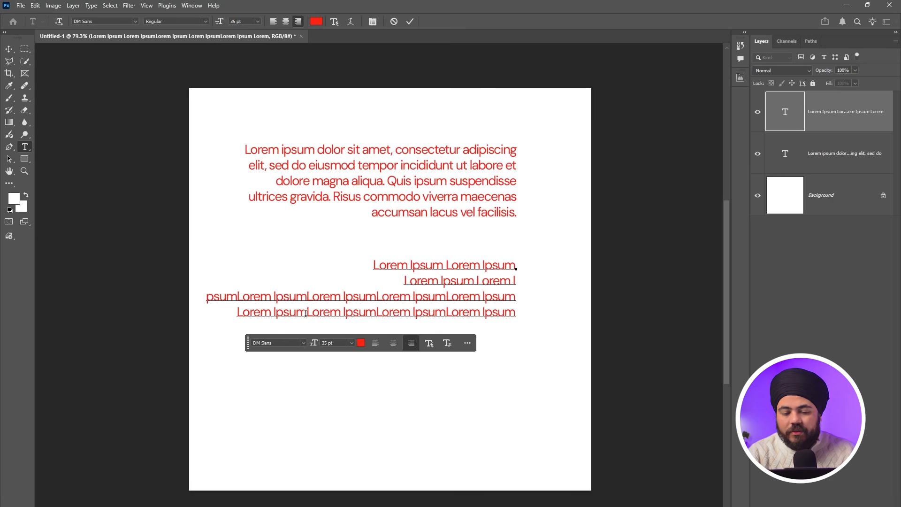
{"action": "key", "text": "ctrl+Return"}
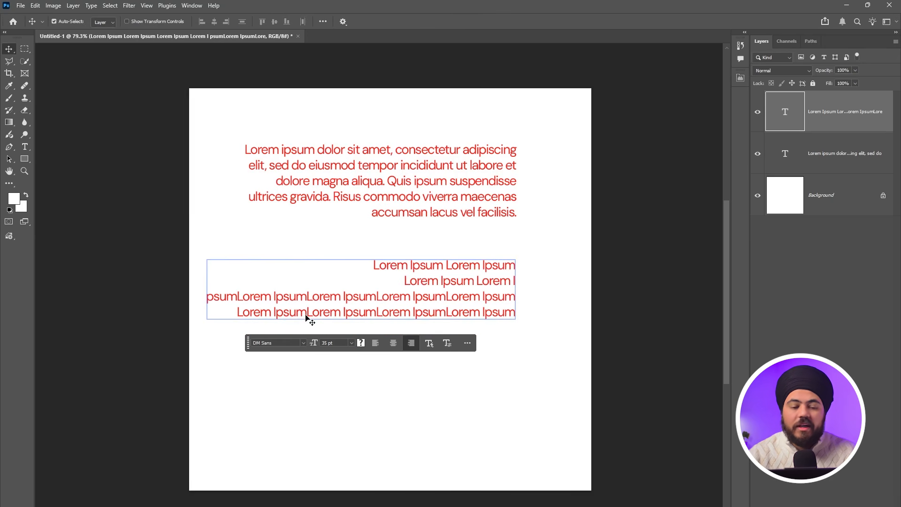
- Narrow the Lorem ipsum paragraph's text box slightly from its left edge and commit the edit
{"action": "triple_click", "coordinate": [386, 181]}
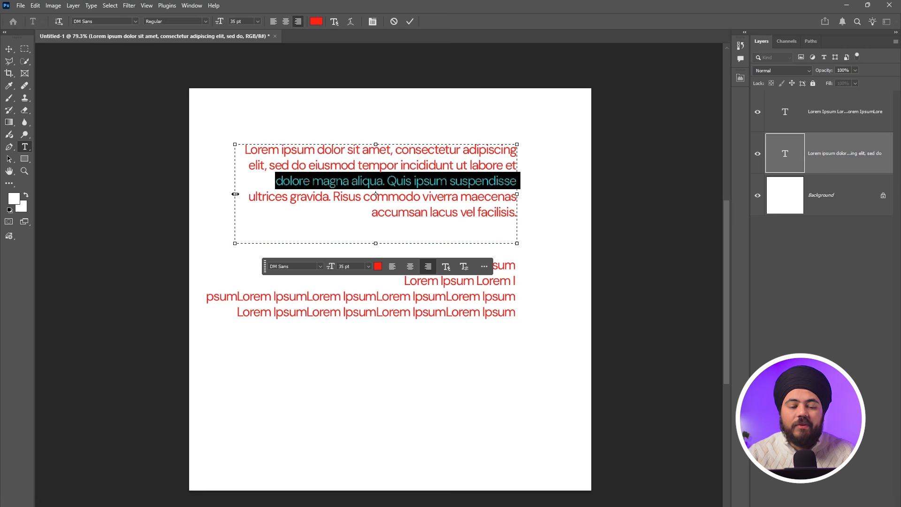
{"action": "mouse_move", "coordinate": [232, 193]}
{"action": "left_mouse_down"}
{"action": "mouse_move", "coordinate": [346, 208]}
{"action": "mouse_move", "coordinate": [178, 203]}
{"action": "mouse_move", "coordinate": [399, 207]}
{"action": "mouse_move", "coordinate": [214, 212]}
{"action": "mouse_move", "coordinate": [302, 209]}
{"action": "mouse_move", "coordinate": [232, 197]}
{"action": "mouse_move", "coordinate": [240, 197]}
{"action": "left_mouse_up"}
{"action": "left_click", "coordinate": [9, 49]}
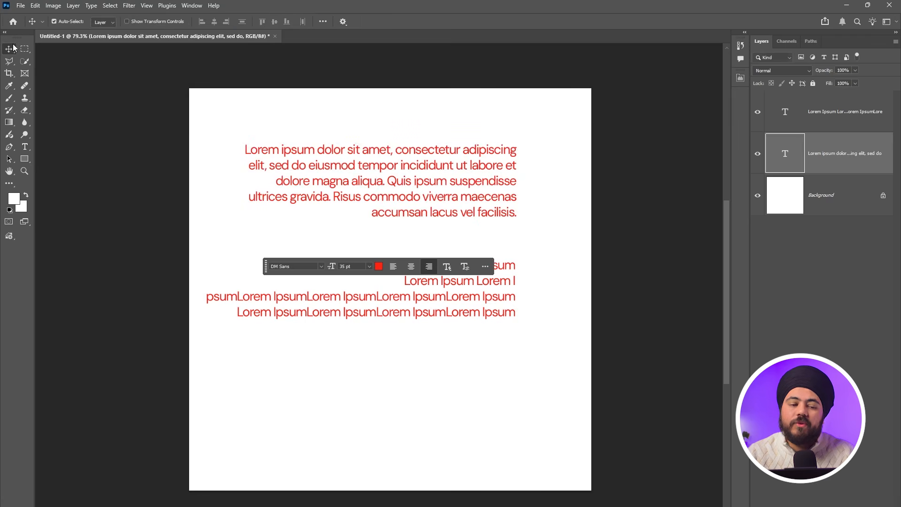
{"action": "double_click", "coordinate": [303, 171]}
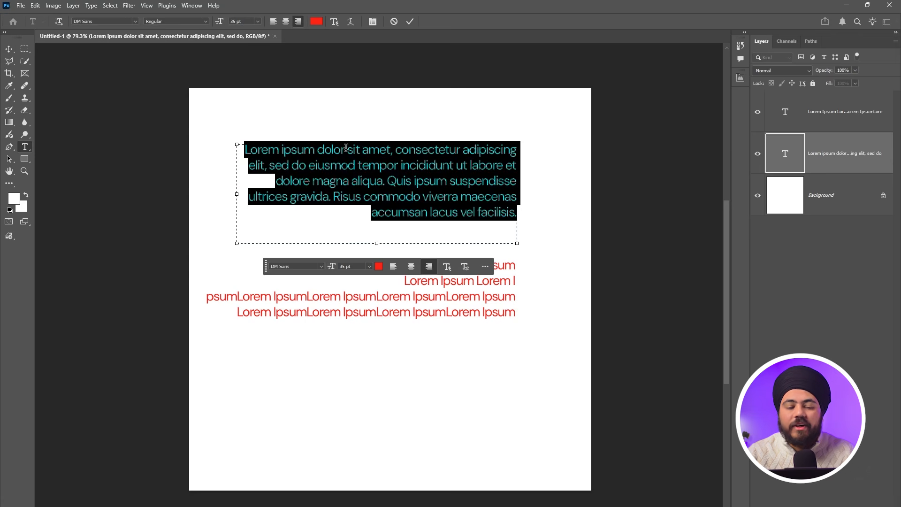
{"action": "left_click", "coordinate": [379, 185]}
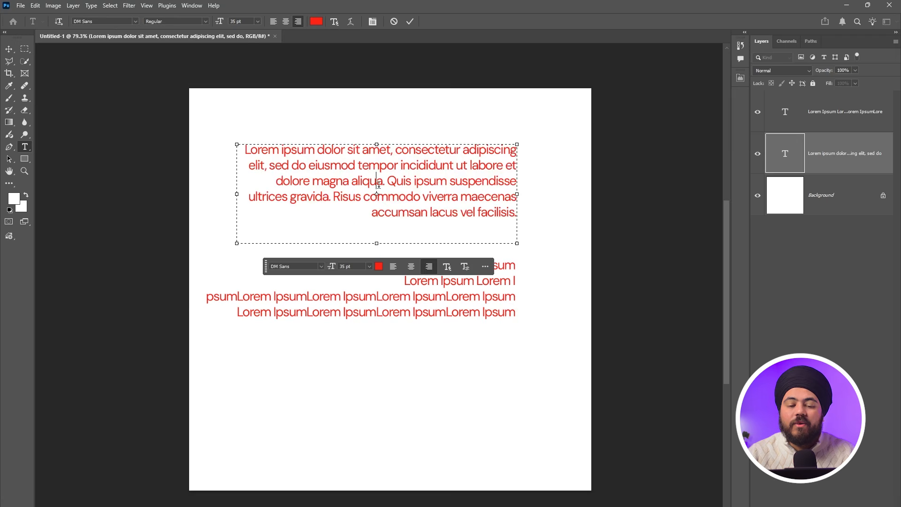
{"action": "left_click", "coordinate": [9, 49]}
- Delete the Lorem ipsum paragraph layer and move the remaining point text up into the canvas's upper half
{"action": "mouse_move", "coordinate": [284, 161]}
{"action": "left_mouse_down"}
{"action": "mouse_move", "coordinate": [349, 176]}
{"action": "mouse_move", "coordinate": [291, 152]}
{"action": "left_mouse_up"}
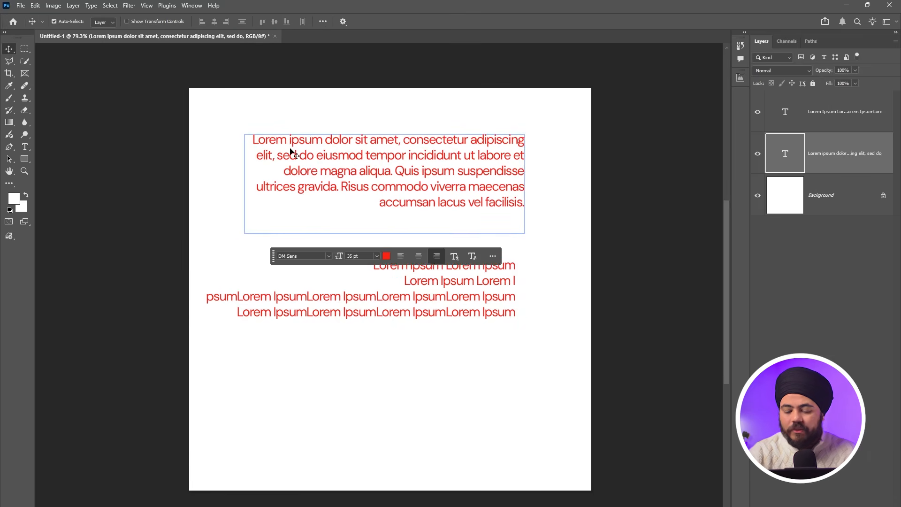
{"action": "key", "text": "Delete"}
{"action": "left_click_drag", "start_coordinate": [398, 313], "coordinate": [397, 226]}
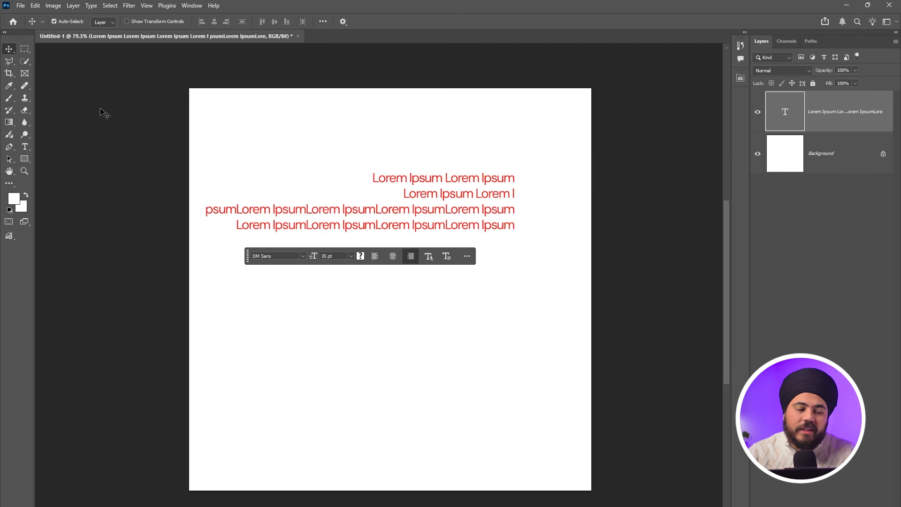
- Place a single placeholder point text above the existing lines, commit it, and delete its layer
{"action": "left_click", "coordinate": [25, 147]}
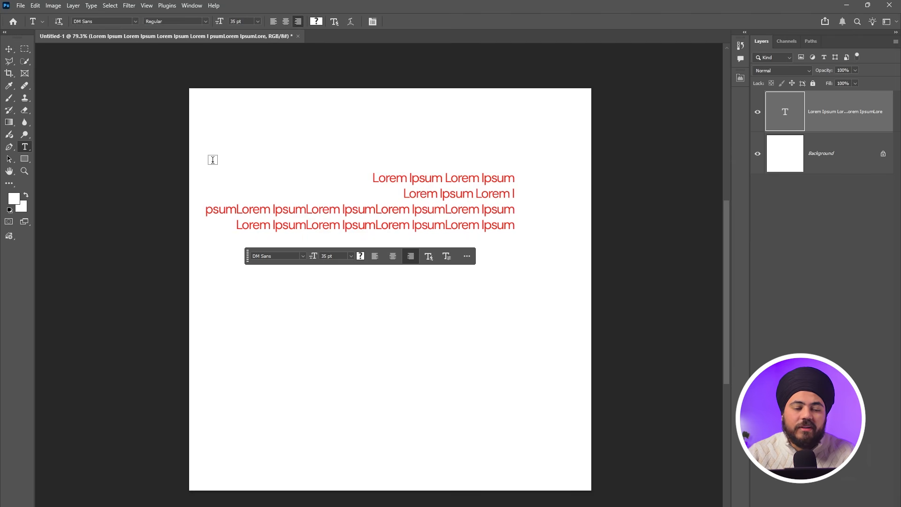
{"action": "left_click", "coordinate": [276, 125]}
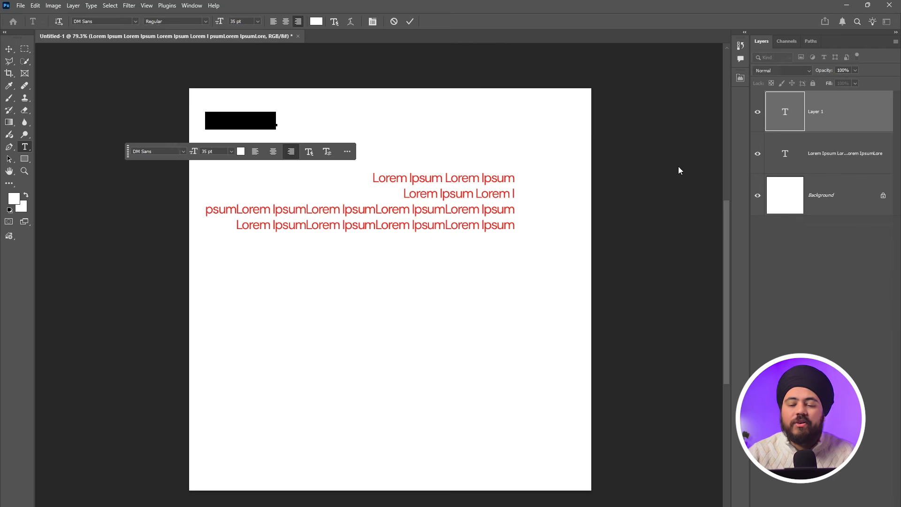
{"action": "left_click", "coordinate": [419, 120]}
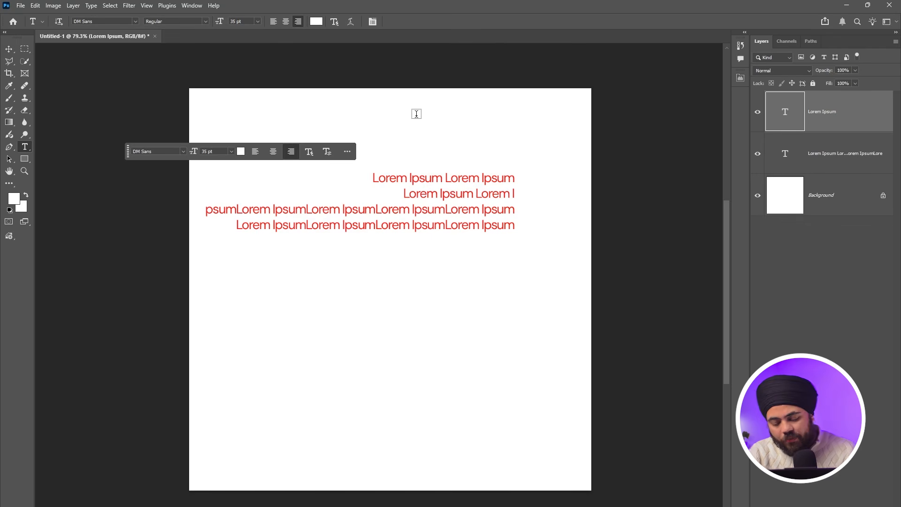
{"action": "key", "text": "v"}
{"action": "key", "text": "Delete"}
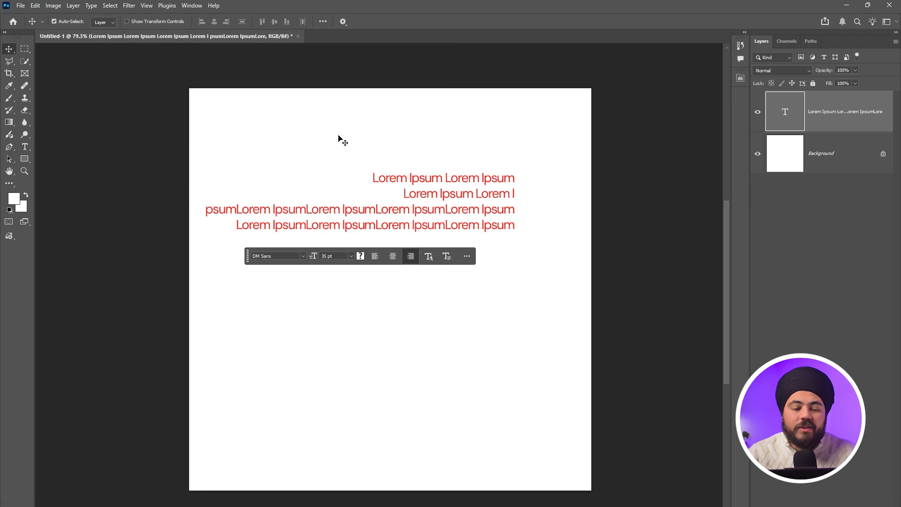
- Delete the multi-line Lorem Ipsum point text layer so only the background remains
{"action": "triple_click", "coordinate": [368, 208]}
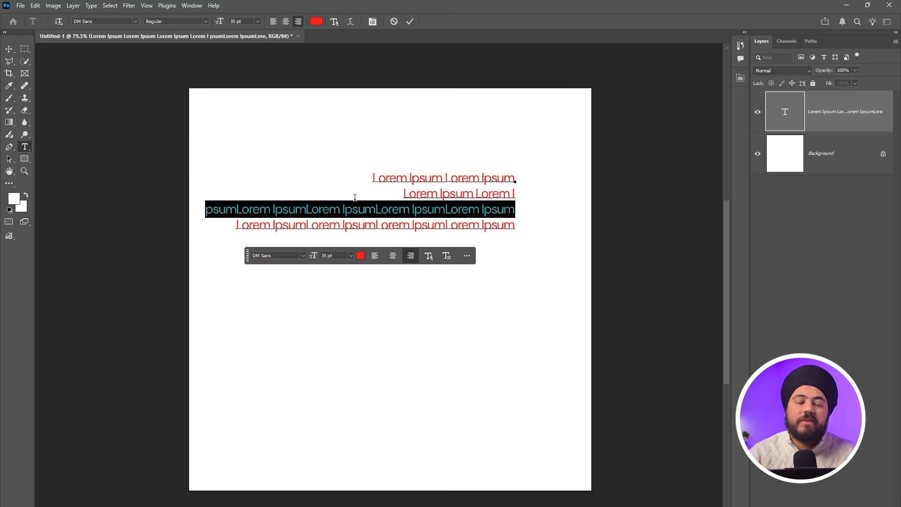
{"action": "key", "text": "Escape"}
{"action": "key", "text": "v"}
{"action": "key", "text": "Delete"}
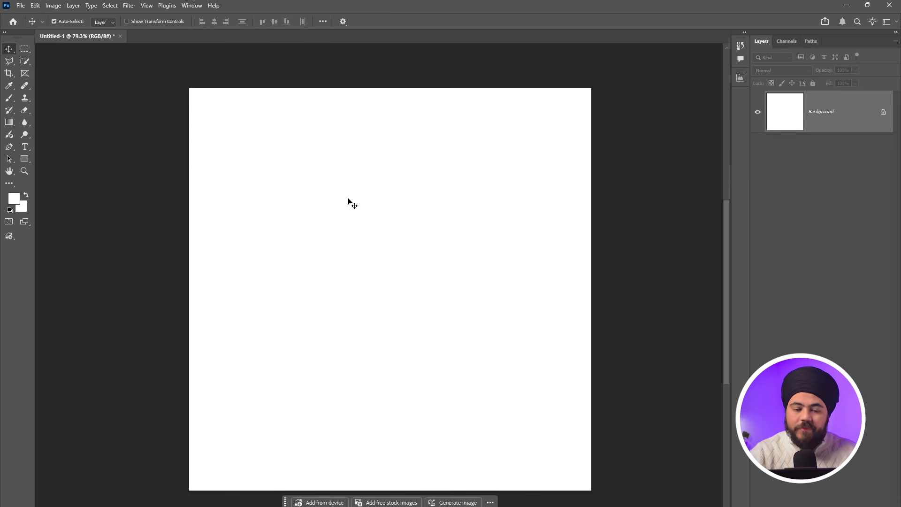
- Create a point text reading "FRD Tutorials" in the upper-left area of the canvas and commit it
{"action": "key", "text": "t"}
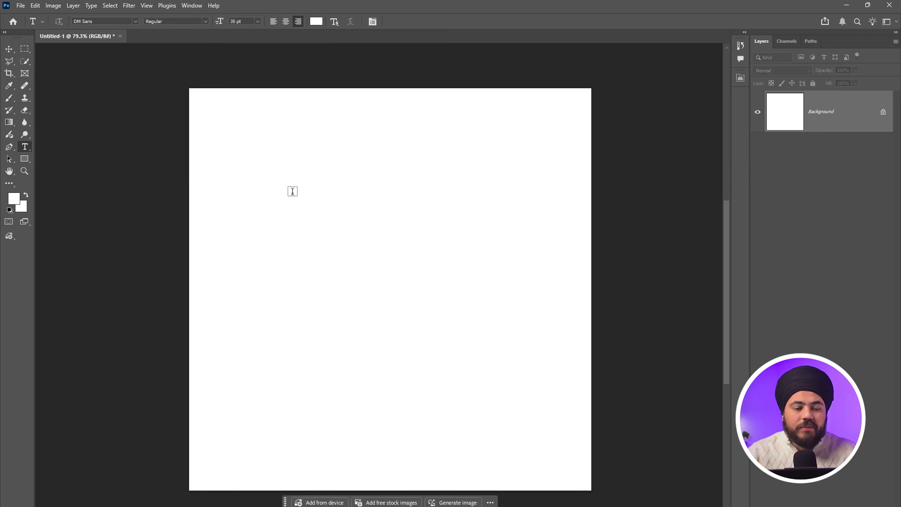
{"action": "left_click", "coordinate": [292, 193]}
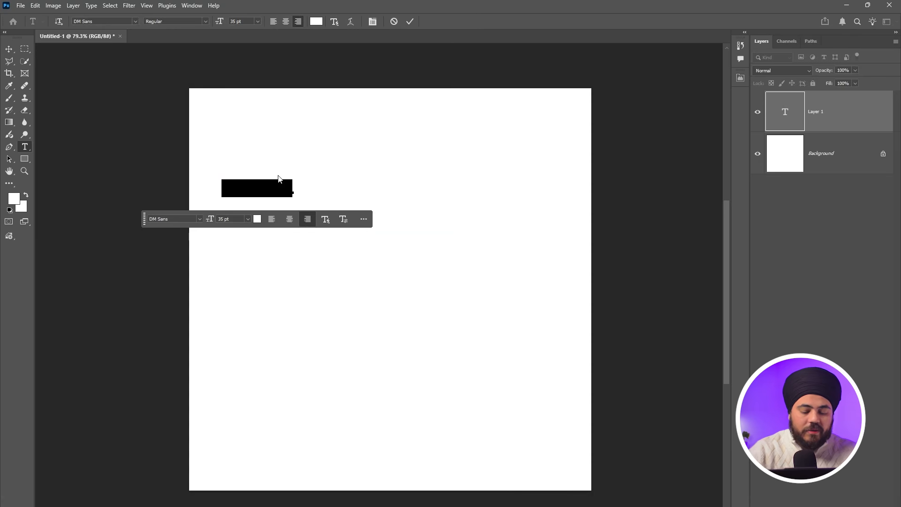
{"action": "key", "text": "BackSpace"}
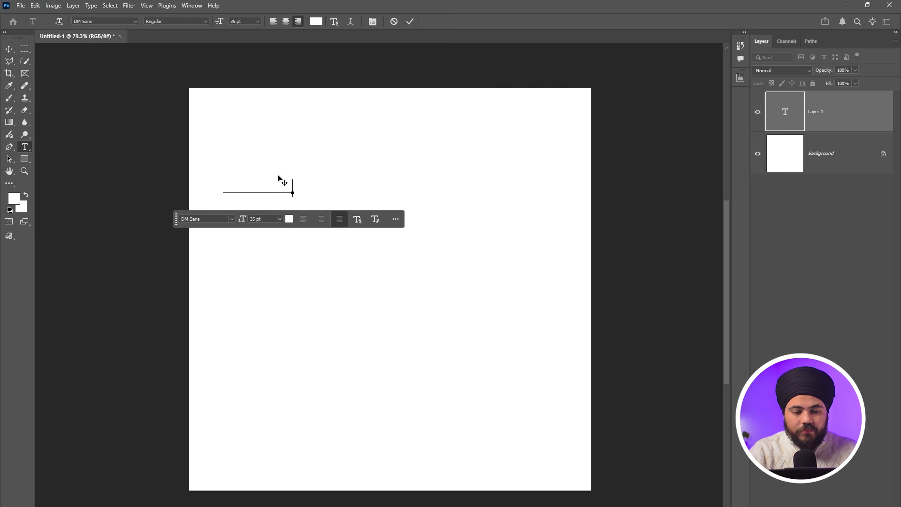
{"action": "type", "text": "FRD Tutorials"}
{"action": "left_click", "coordinate": [295, 54]}
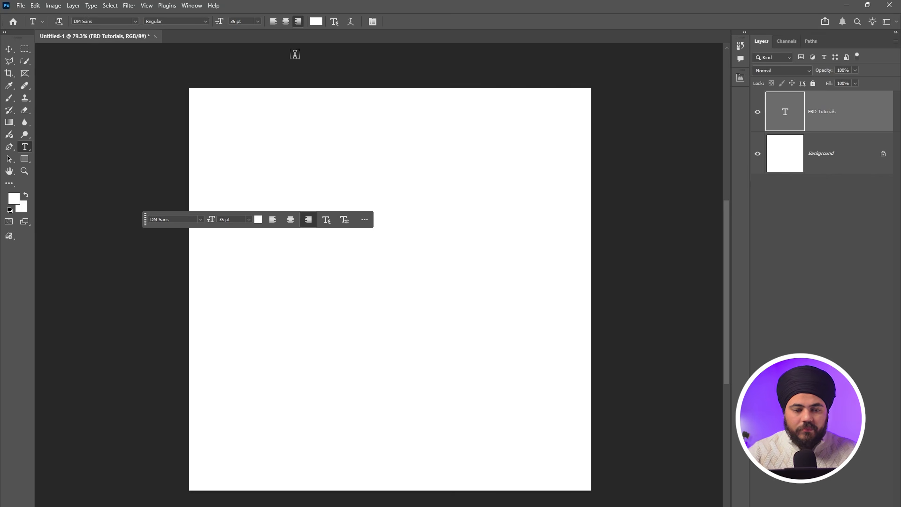
- Set the FRD Tutorials text color to ff0000 and scale the text up to about 164 pt
{"action": "left_click", "coordinate": [316, 21]}
{"action": "type", "text": "ff0000"}
{"action": "left_click", "coordinate": [545, 131]}
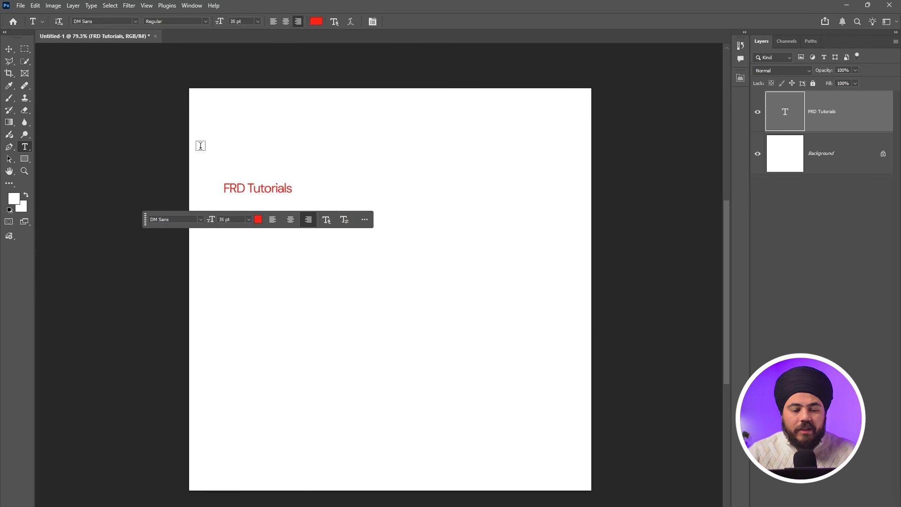
{"action": "key", "text": "ctrl+t"}
{"action": "left_click_drag", "start_coordinate": [290, 200], "coordinate": [549, 240]}
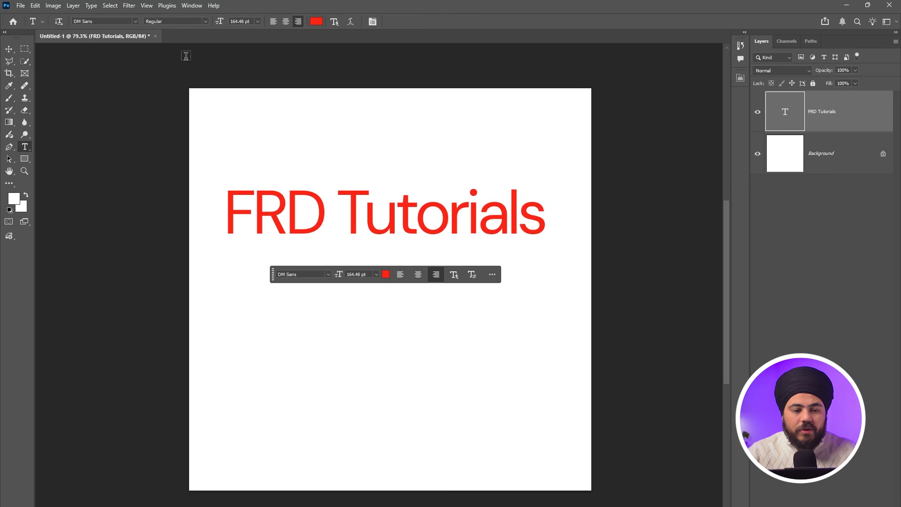
- Set the FRD Tutorials text to Bold and move it slightly up and right to center it horizontally
{"action": "left_click", "coordinate": [205, 21]}
{"action": "left_click", "coordinate": [181, 171]}
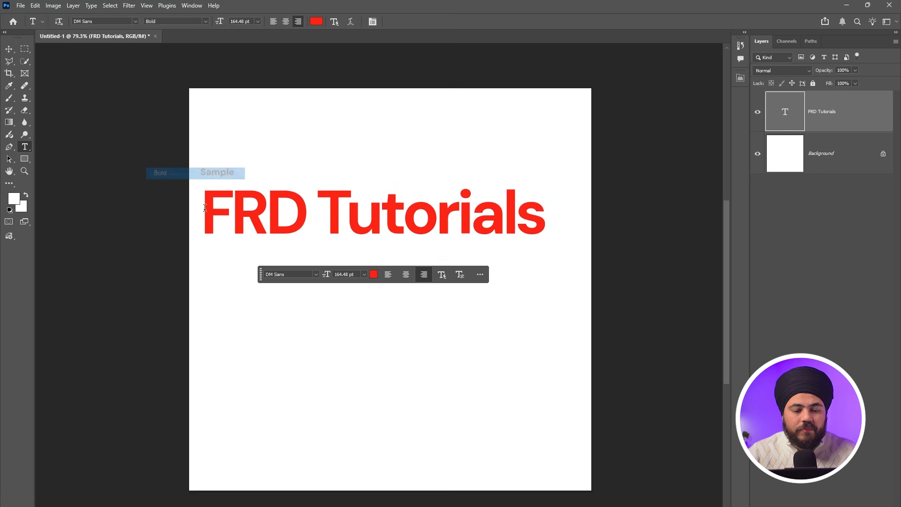
{"action": "left_click", "coordinate": [9, 47]}
{"action": "left_click_drag", "start_coordinate": [246, 205], "coordinate": [262, 184]}
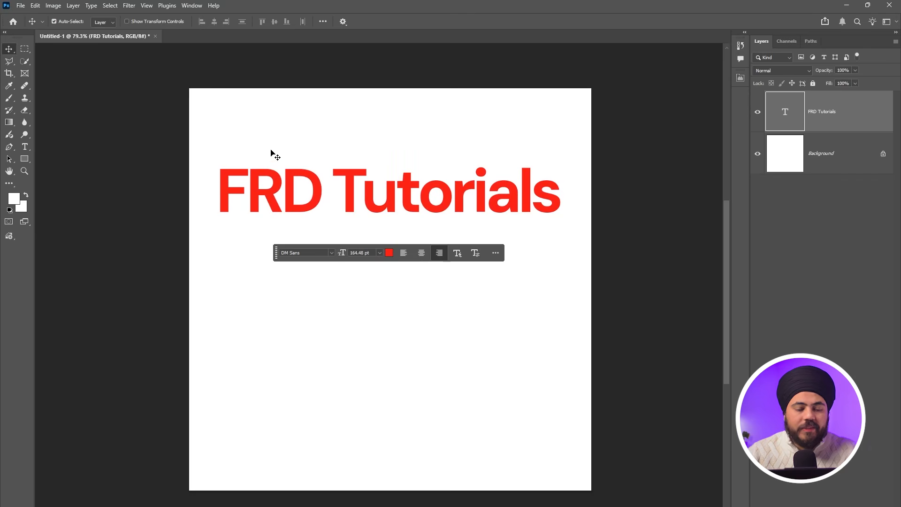
- Try the Block text layout on FRD Tutorials, and undo it
{"action": "key", "text": "t"}
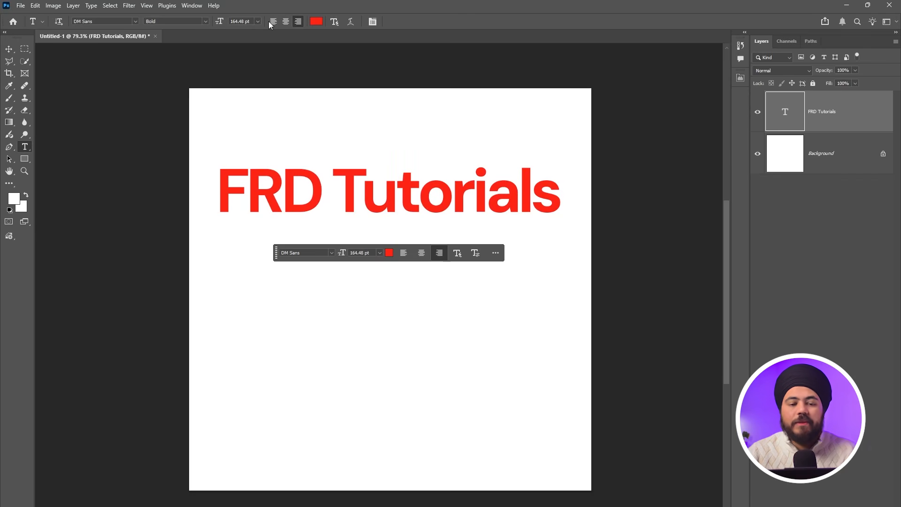
{"action": "left_click", "coordinate": [336, 21]}
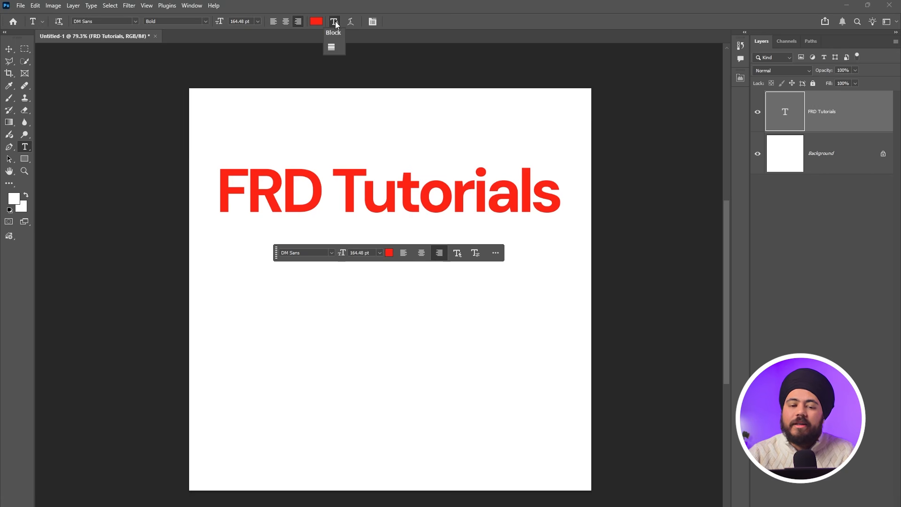
{"action": "left_click", "coordinate": [331, 48]}
{"action": "left_click", "coordinate": [342, 189]}
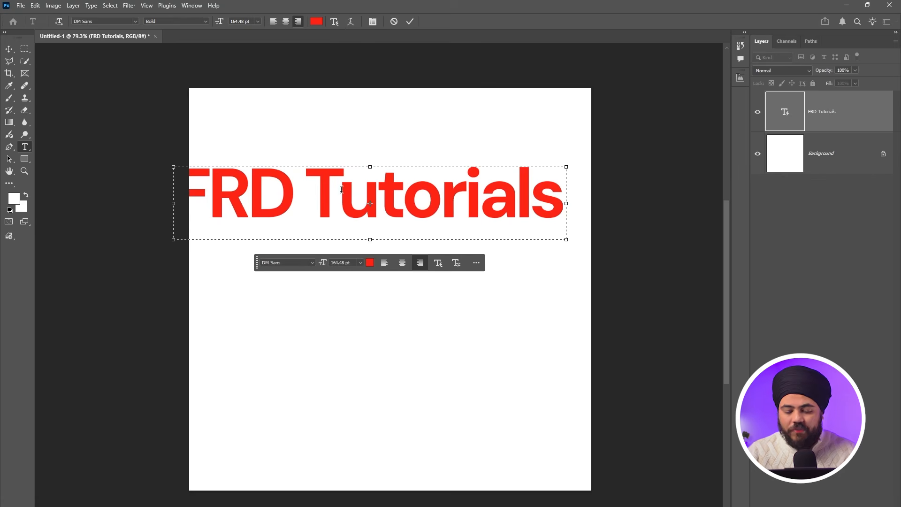
{"action": "key", "text": "Escape"}
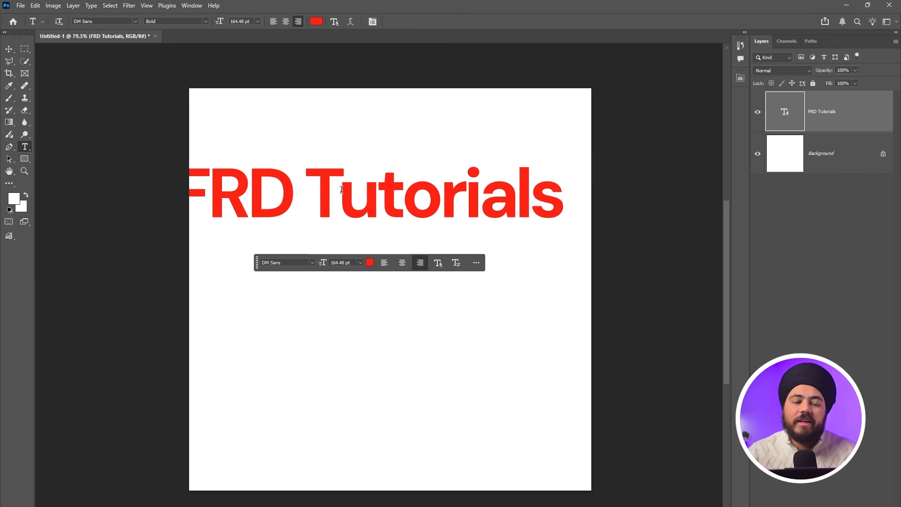
{"action": "key", "text": "ctrl+z"}
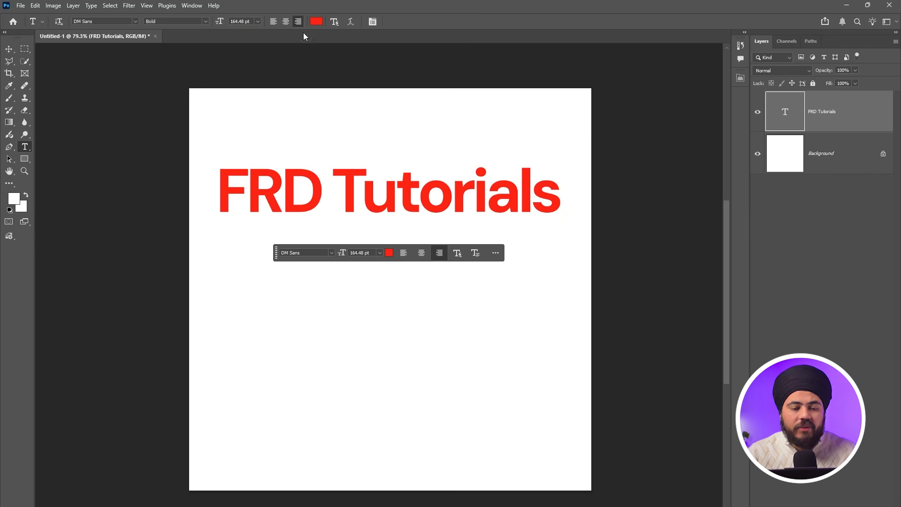
- Apply a text warp with the Arc style to FRD Tutorials, moving the warp settings clear of the text
{"action": "left_click", "coordinate": [350, 23]}
{"action": "left_click_drag", "start_coordinate": [418, 142], "coordinate": [531, 89]}
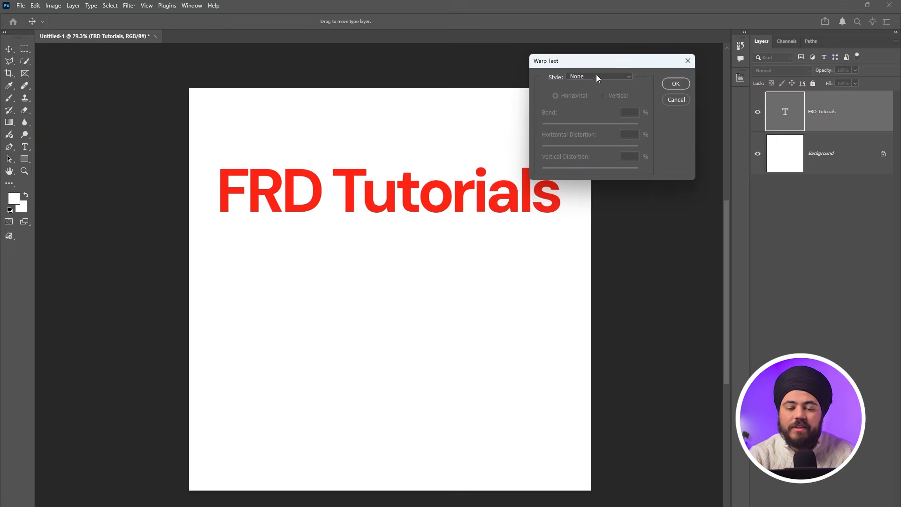
{"action": "left_click", "coordinate": [596, 77]}
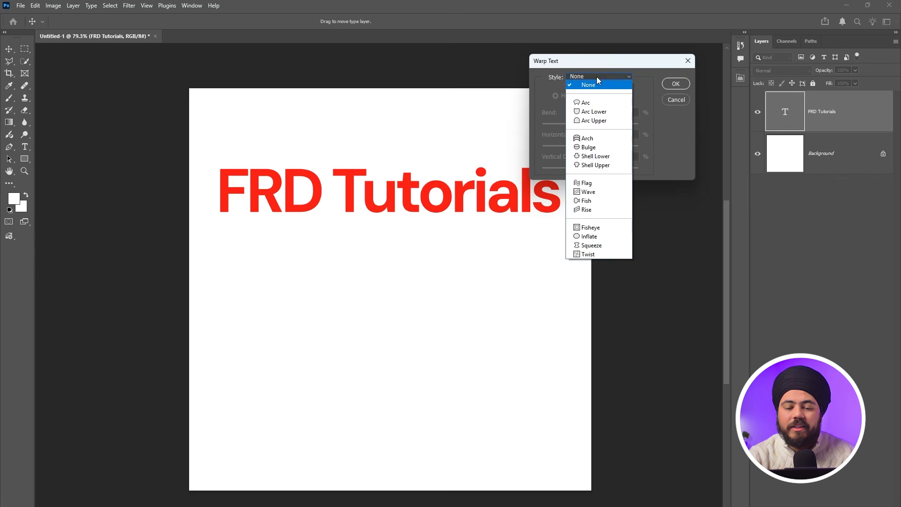
{"action": "left_click", "coordinate": [594, 103]}
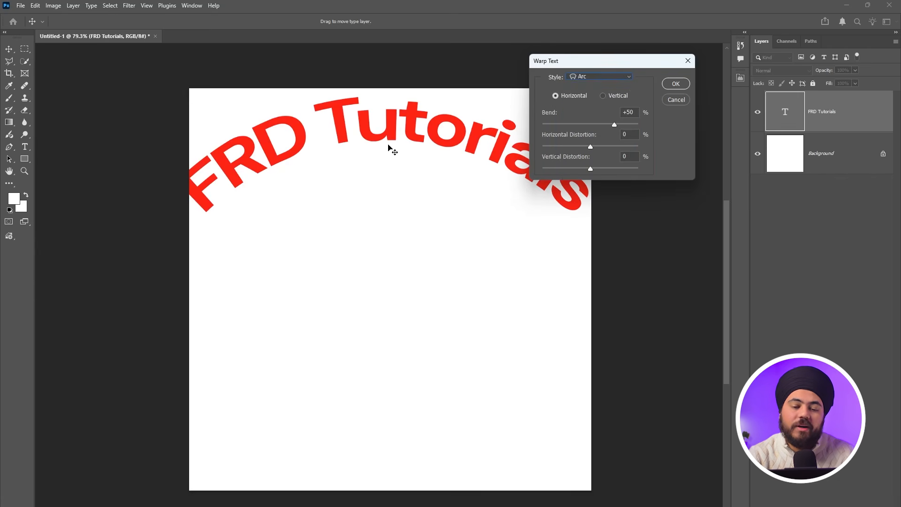
- Set the Arc warp's bend to +16% and both its horizontal and vertical distortion to +28%
{"action": "left_click_drag", "start_coordinate": [590, 125], "coordinate": [604, 169]}
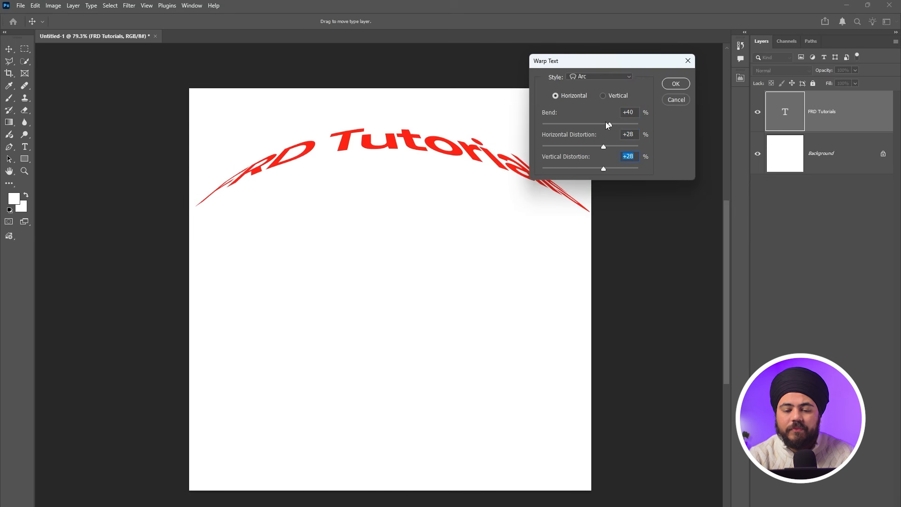
{"action": "left_click_drag", "start_coordinate": [613, 124], "coordinate": [590, 128]}
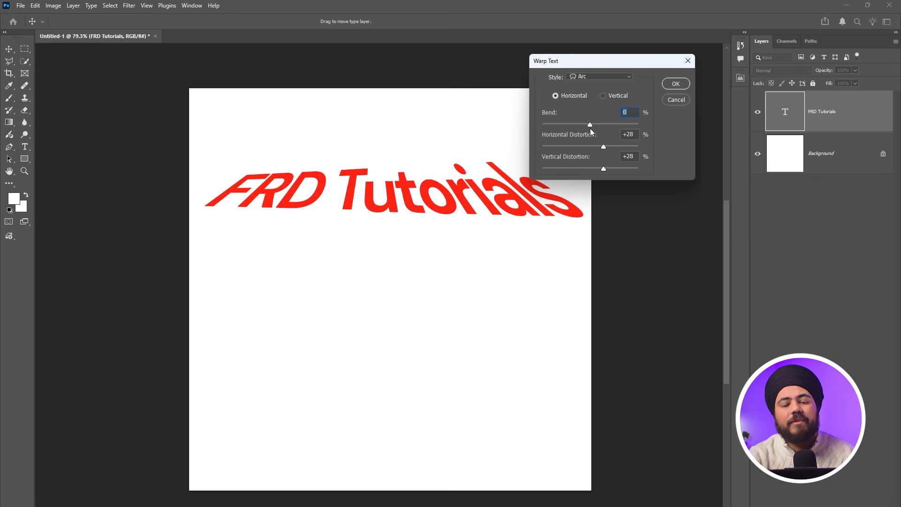
{"action": "mouse_move", "coordinate": [596, 125]}
{"action": "left_mouse_down"}
{"action": "mouse_move", "coordinate": [626, 124]}
{"action": "mouse_move", "coordinate": [542, 134]}
{"action": "mouse_move", "coordinate": [598, 125]}
{"action": "left_mouse_up"}
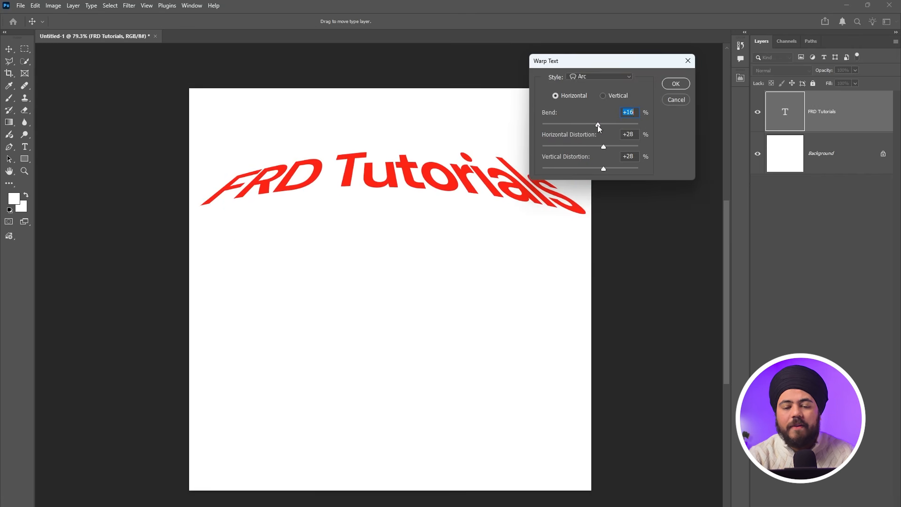
- Try the Arc Lower warp style and the Flag style with bend +32%, horizontal distortion -26% and vertical distortion -4%
{"action": "left_click", "coordinate": [587, 78]}
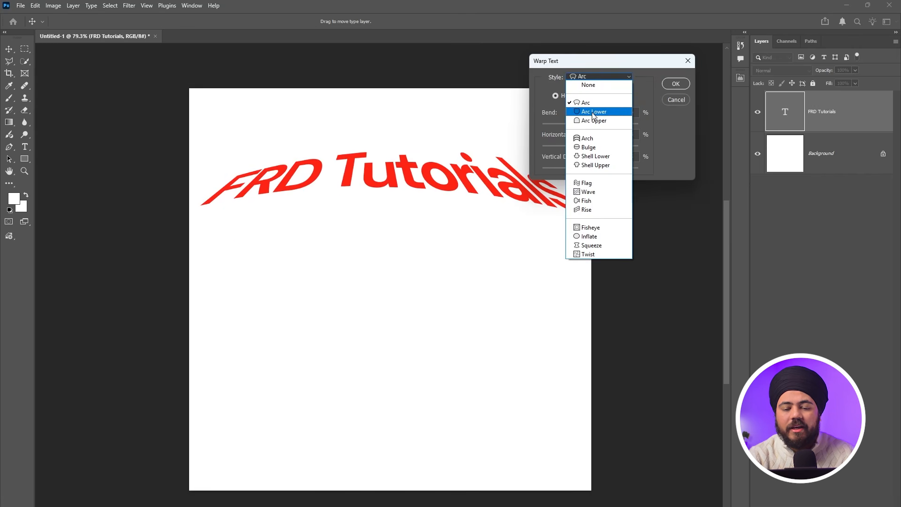
{"action": "left_click", "coordinate": [594, 113]}
{"action": "left_click", "coordinate": [591, 79]}
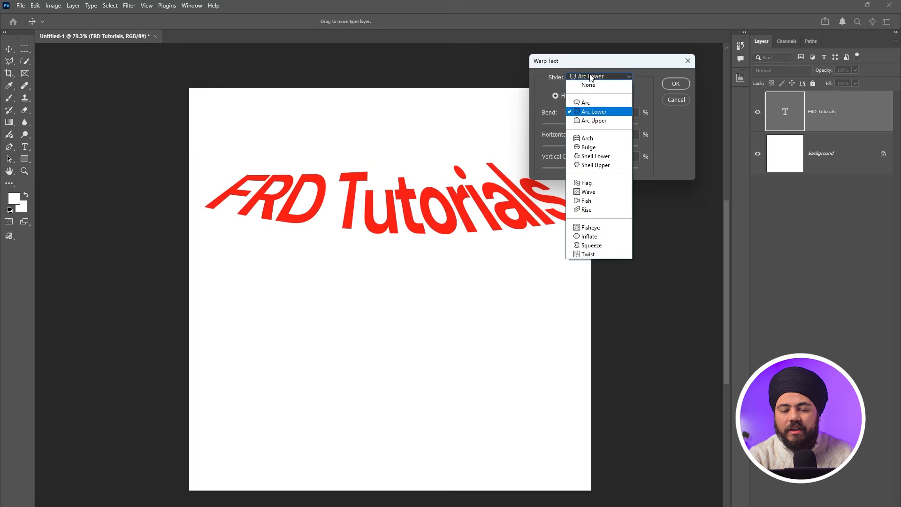
{"action": "left_click", "coordinate": [591, 185]}
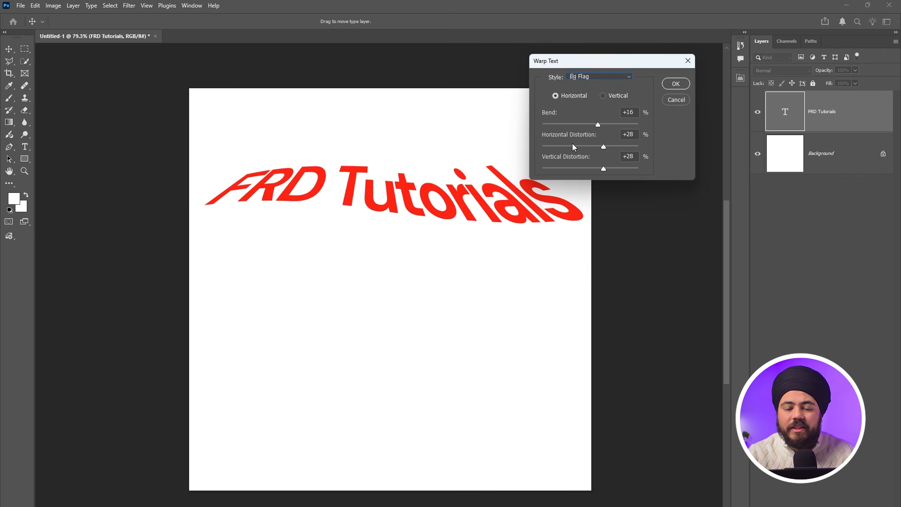
{"action": "left_click_drag", "start_coordinate": [594, 150], "coordinate": [588, 168]}
{"action": "mouse_move", "coordinate": [598, 124]}
{"action": "left_mouse_down"}
{"action": "mouse_move", "coordinate": [537, 125]}
{"action": "mouse_move", "coordinate": [606, 125]}
{"action": "left_mouse_up"}
- Try the Inflate warp style on FRD Tutorials with a different bend, and discard the whole text warp
{"action": "left_click", "coordinate": [589, 80]}
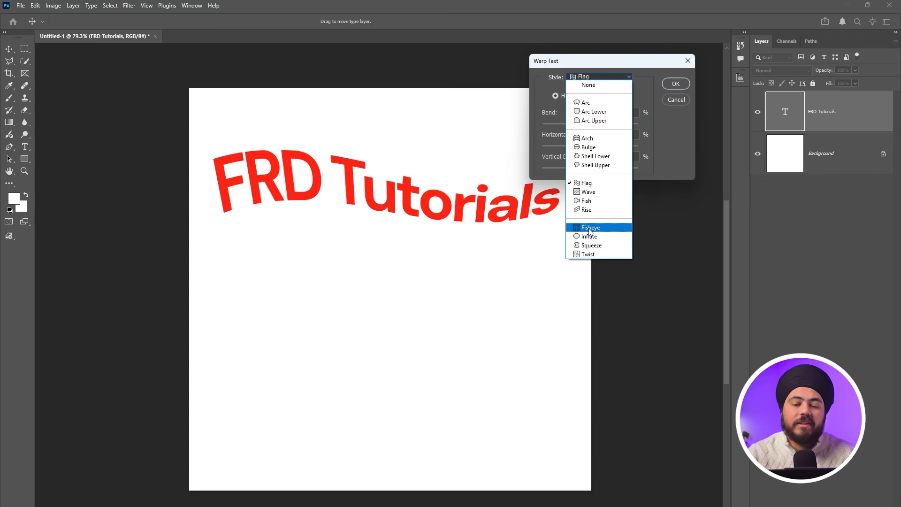
{"action": "left_click", "coordinate": [586, 237]}
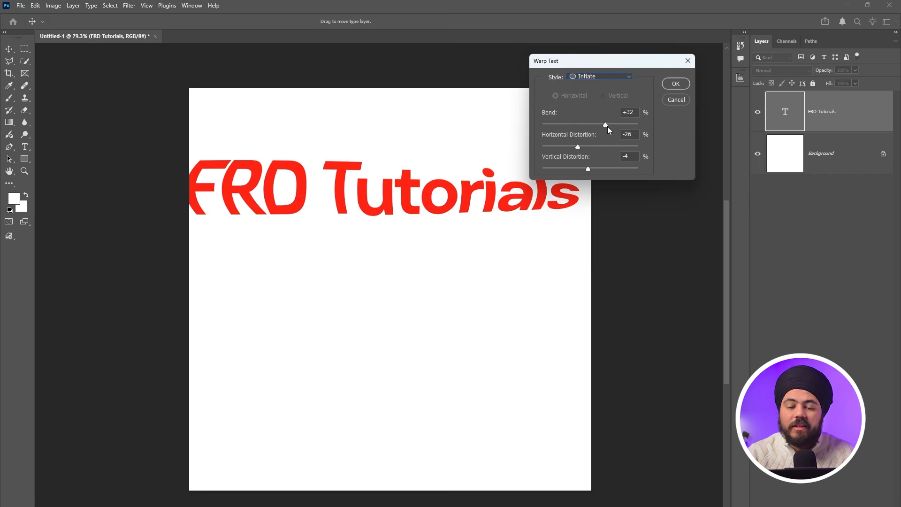
{"action": "left_click_drag", "start_coordinate": [605, 125], "coordinate": [576, 135]}
{"action": "left_click", "coordinate": [671, 99]}
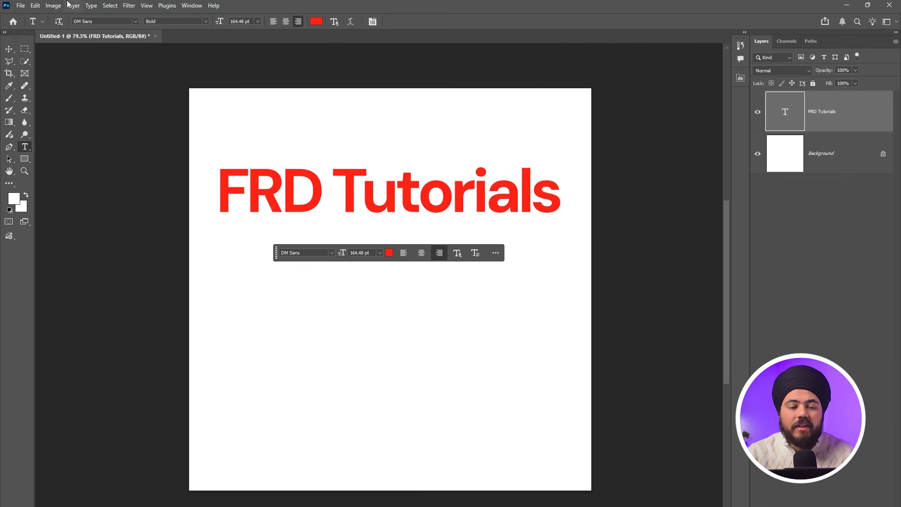
- Open the detailed character settings and float them over the canvas beside the FRD Tutorials text
{"action": "left_click", "coordinate": [373, 22]}
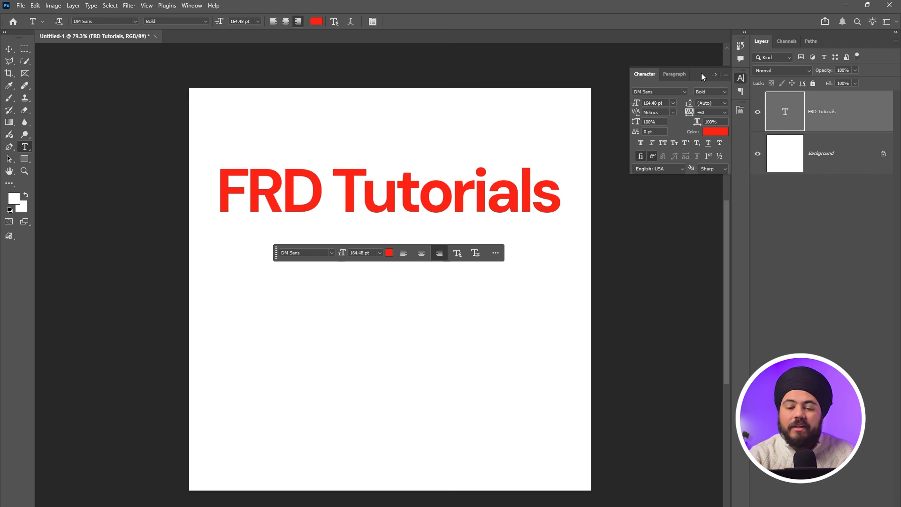
{"action": "left_click_drag", "start_coordinate": [701, 73], "coordinate": [596, 95]}
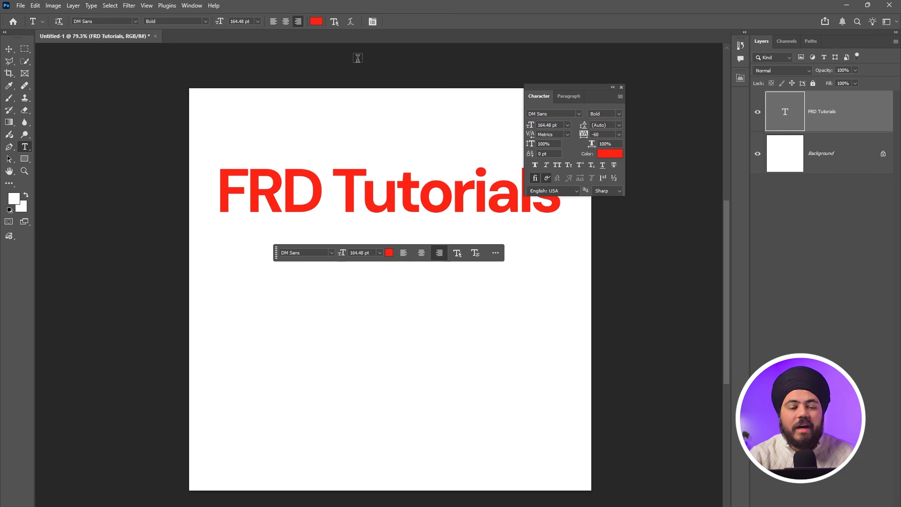
{"action": "left_click", "coordinate": [547, 174]}
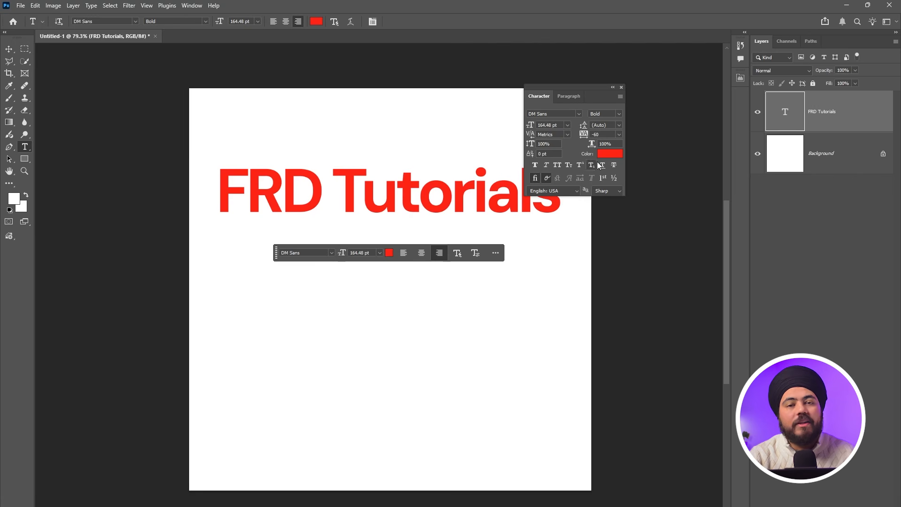
- Examine the font, font style, size and leading options in the character settings
{"action": "left_click", "coordinate": [551, 114]}
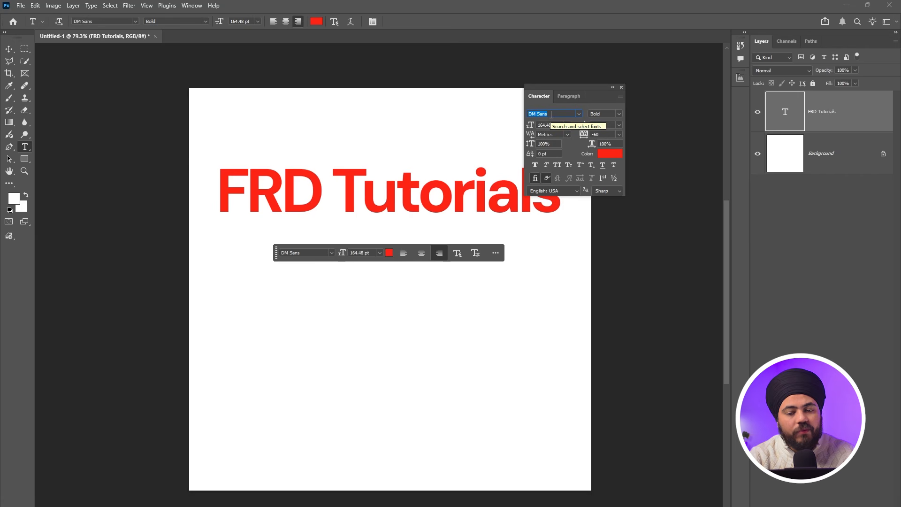
{"action": "left_click", "coordinate": [604, 115]}
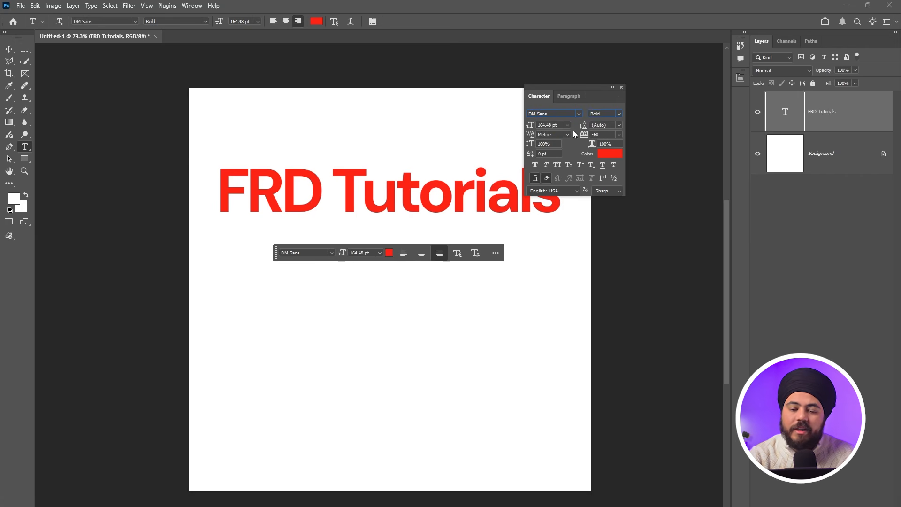
{"action": "left_click", "coordinate": [567, 124]}
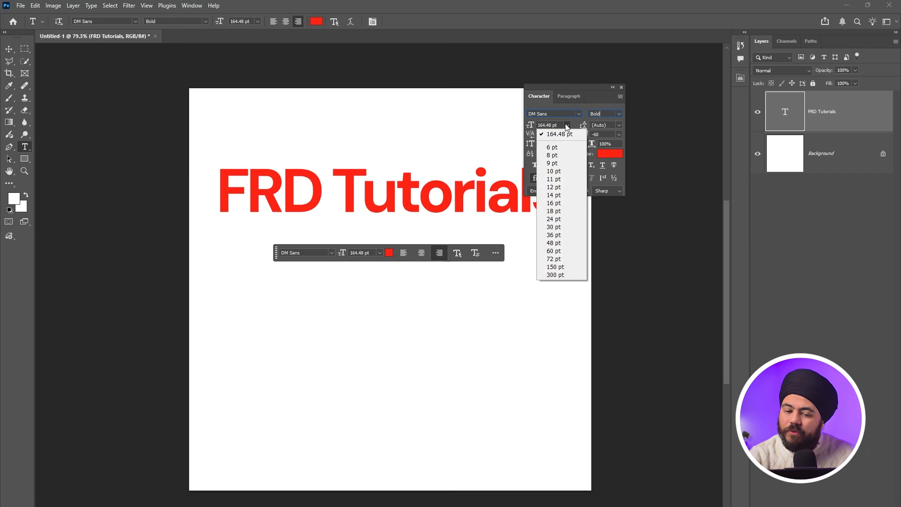
{"action": "left_click", "coordinate": [567, 126]}
{"action": "left_click", "coordinate": [620, 125]}
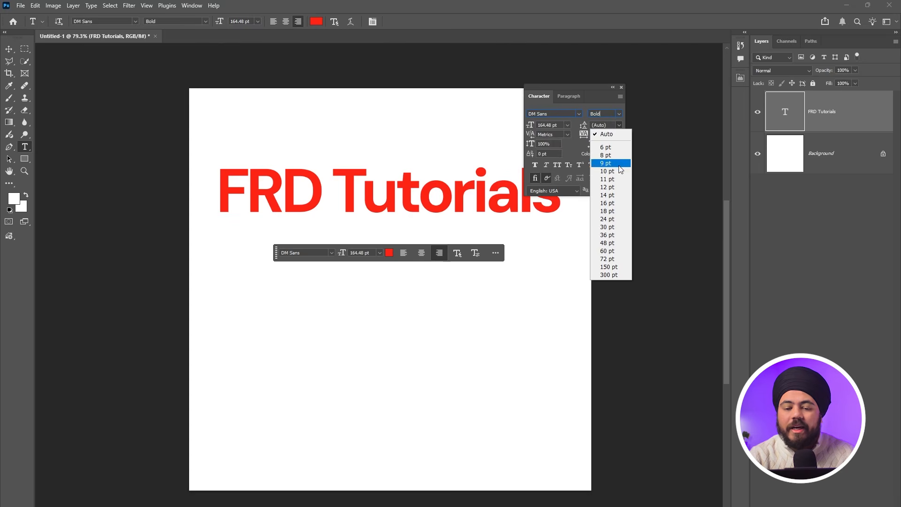
{"action": "left_click", "coordinate": [570, 123]}
- Add a second line reading FRD Studio below FRD Tutorials in the same text layer
{"action": "left_click", "coordinate": [456, 183]}
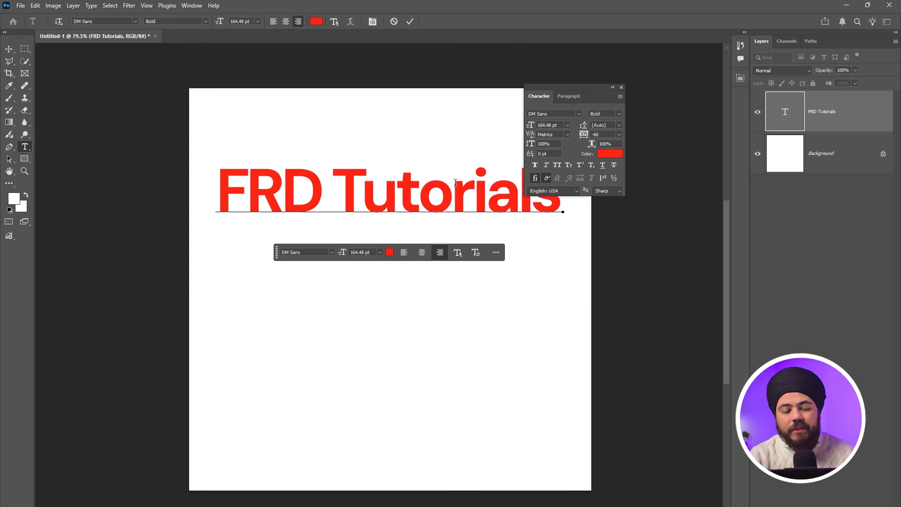
{"action": "key", "text": "Return"}
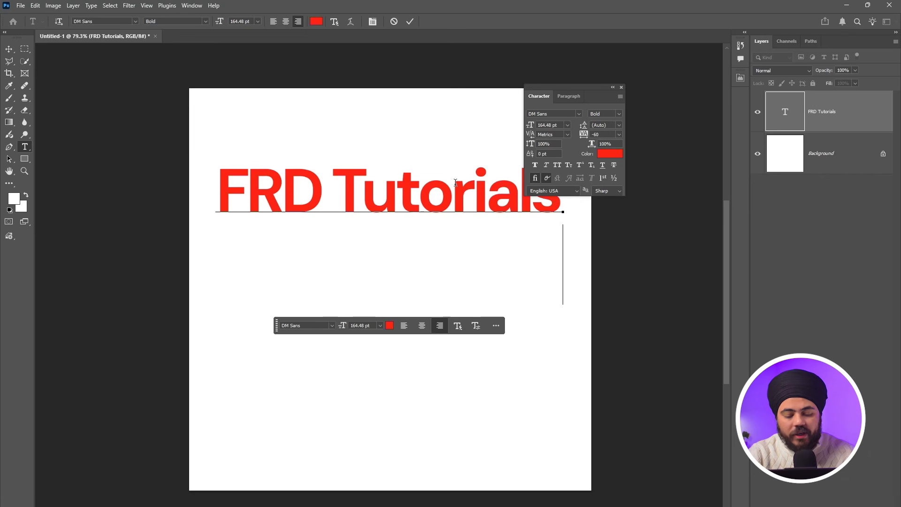
{"action": "type", "text": "FRD Studio"}
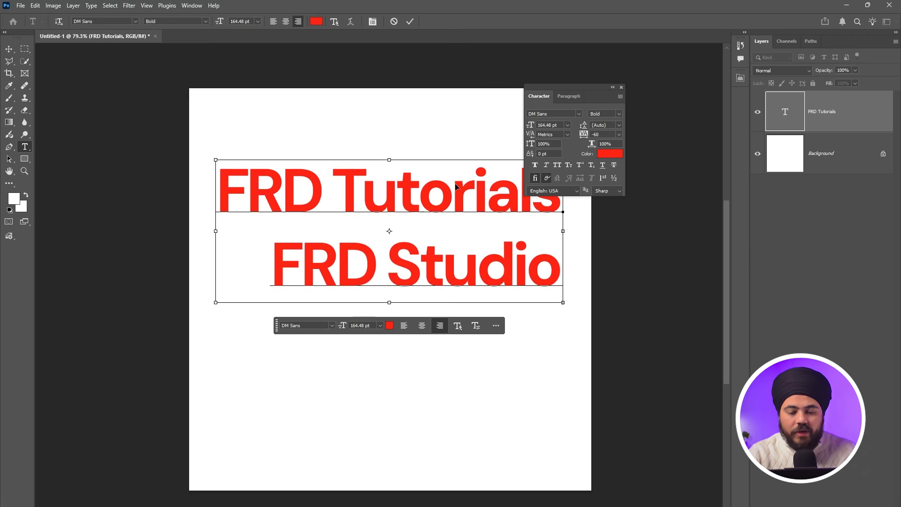
{"action": "key", "text": "ctrl+Return"}
- Set the leading of the two-line heading to 6 pt and raise it in steps to 136 pt
{"action": "left_click", "coordinate": [619, 125]}
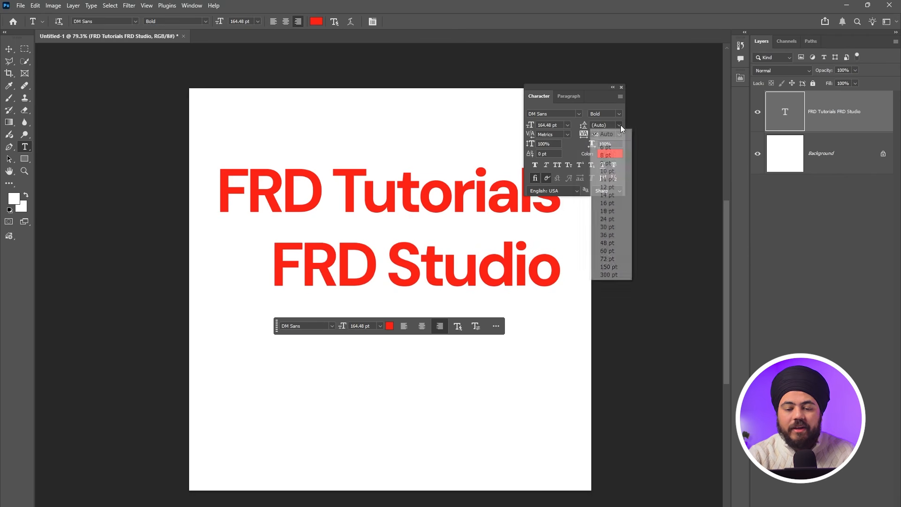
{"action": "left_click", "coordinate": [612, 140]}
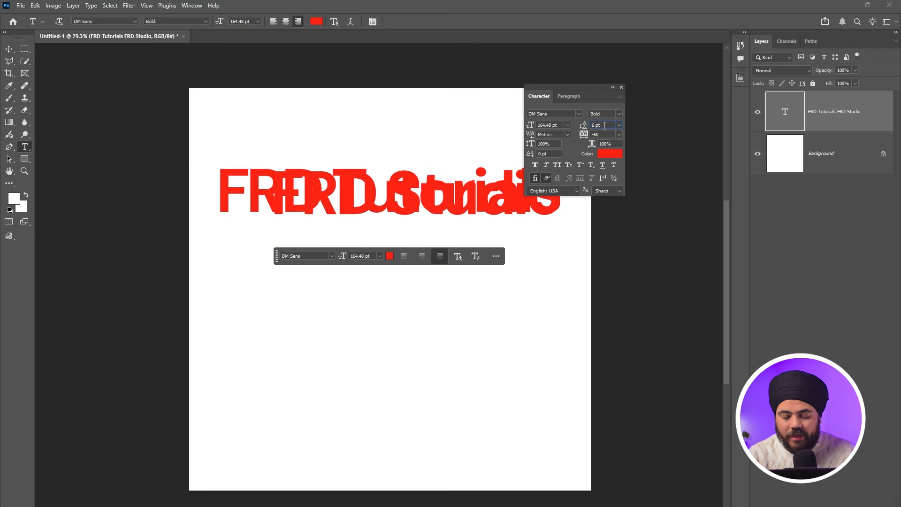
{"action": "key", "text": "shift+Up"}
{"action": "key", "text": "shift+Up"}
{"action": "key", "text": "shift+Up"}
{"action": "key", "text": "shift+Up"}
{"action": "key", "text": "shift+Up"}
{"action": "key", "text": "shift+Up"}
{"action": "key", "text": "shift+Up"}
{"action": "key", "text": "shift+Up"}
{"action": "key", "text": "shift+Up"}
{"action": "key", "text": "shift+Up"}
{"action": "key", "text": "shift+Up"}
{"action": "key", "text": "shift+Up"}
{"action": "key", "text": "shift+Up"}
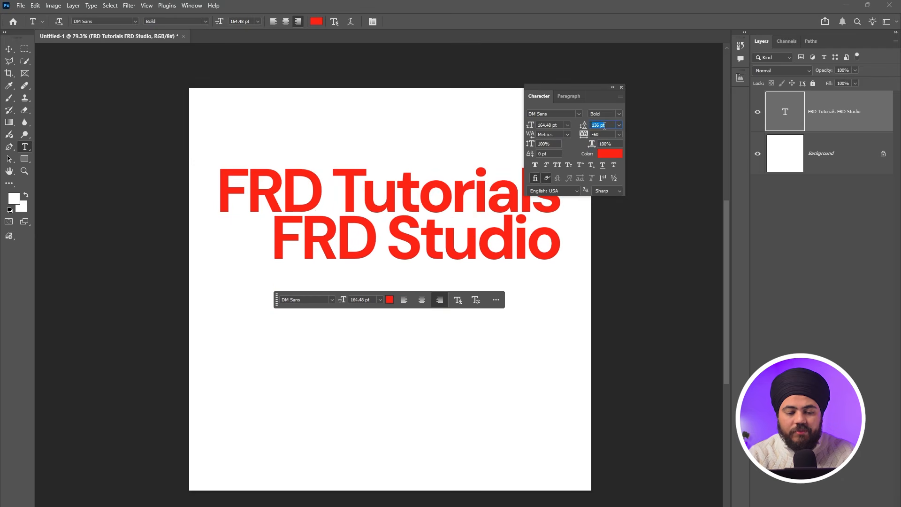
- Try much wider leading between the two heading lines, and tighten it back down to 126 pt
{"action": "key", "text": "shift+Up"}
{"action": "key", "text": "shift+Up"}
{"action": "key", "text": "shift+Up"}
{"action": "key", "text": "shift+Up"}
{"action": "key", "text": "shift+Up"}
{"action": "key", "text": "shift+Up"}
{"action": "key", "text": "shift+Up"}
{"action": "key", "text": "shift+Up"}
{"action": "key", "text": "shift+Up"}
{"action": "key", "text": "shift+Up"}
{"action": "key", "text": "shift+Up"}
{"action": "key", "text": "shift+Down"}
{"action": "key", "text": "shift+Down"}
{"action": "key", "text": "shift+Down"}
{"action": "key", "text": "shift+Down"}
{"action": "key", "text": "shift+Down"}
{"action": "key", "text": "shift+Down"}
{"action": "key", "text": "shift+Down"}
{"action": "key", "text": "shift+Down"}
{"action": "key", "text": "shift+Down"}
{"action": "key", "text": "shift+Down"}
{"action": "key", "text": "shift+Down"}
{"action": "key", "text": "shift+Down"}
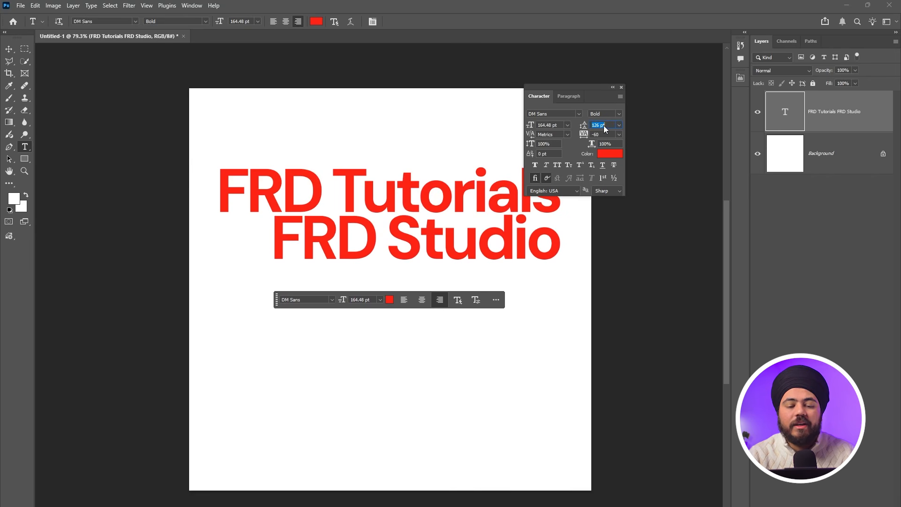
- Increase the leading between FRD Tutorials and FRD Studio to 196 pt
{"action": "key", "text": "shift+Up"}
{"action": "key", "text": "shift+Up"}
{"action": "key", "text": "shift+Up"}
{"action": "key", "text": "shift+Up"}
{"action": "key", "text": "shift+Up"}
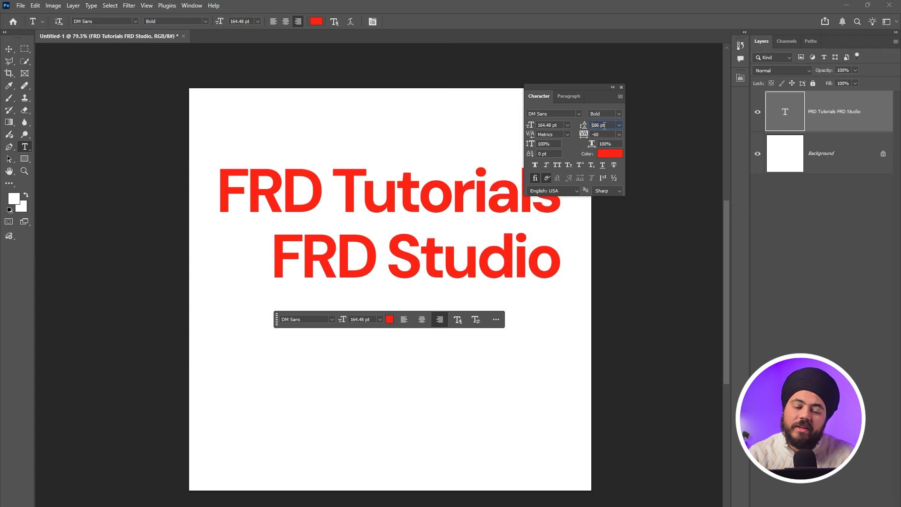
{"action": "key", "text": "shift+Up"}
{"action": "key", "text": "shift+Up"}
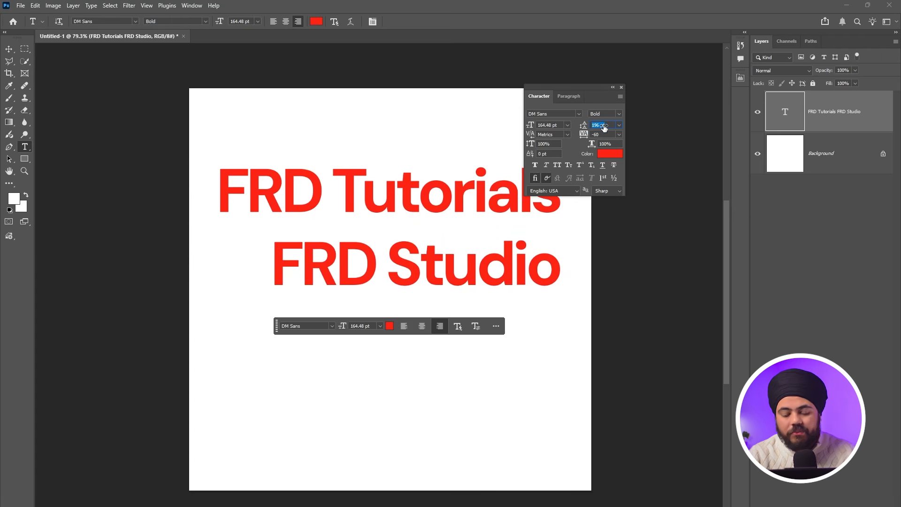
{"action": "left_click", "coordinate": [415, 205]}
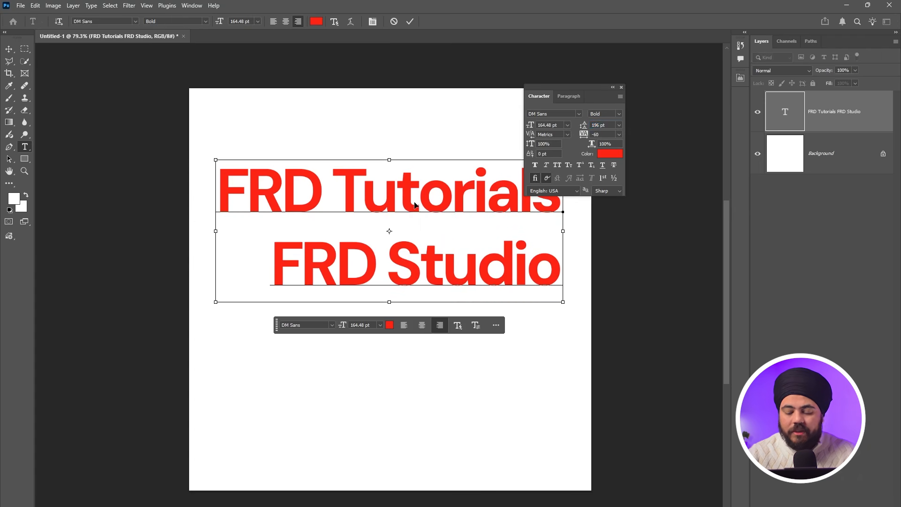
{"action": "key", "text": "Escape"}
- Add a Lorem ipsum paragraph text box below the headings and set its leading to 48 pt
{"action": "left_click_drag", "start_coordinate": [221, 331], "coordinate": [560, 438]}
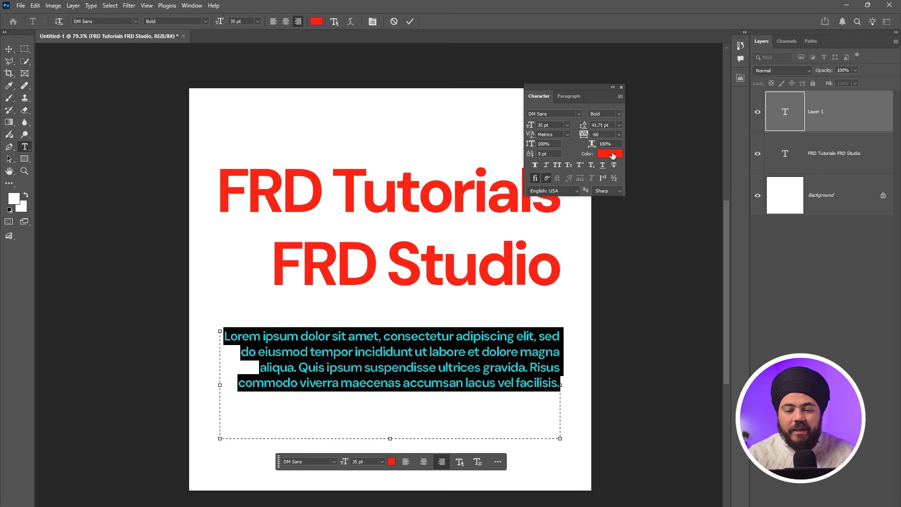
{"action": "left_click_drag", "start_coordinate": [584, 126], "coordinate": [589, 136]}
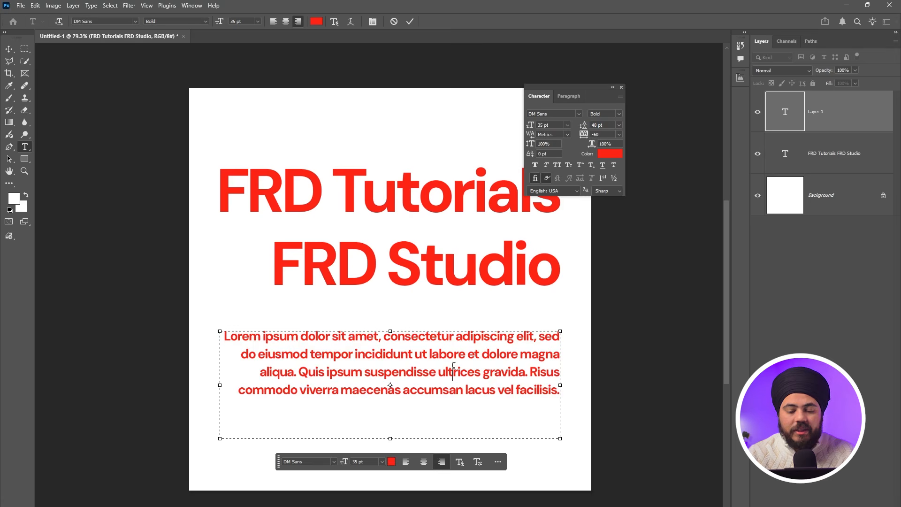
{"action": "key", "text": "ctrl+Return"}
- Set the kerning of the whole FRD Tutorials and FRD Studio heading to 0
{"action": "left_click", "coordinate": [412, 202]}
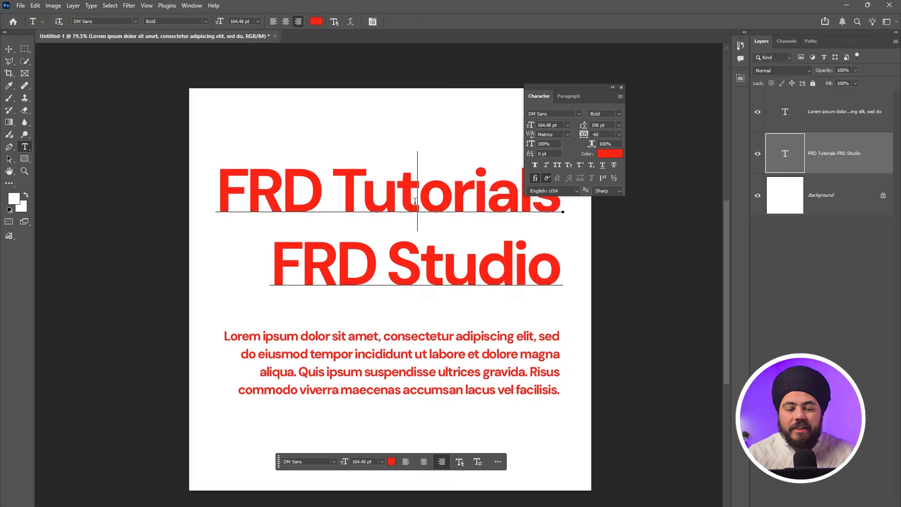
{"action": "key", "text": "ctrl+a"}
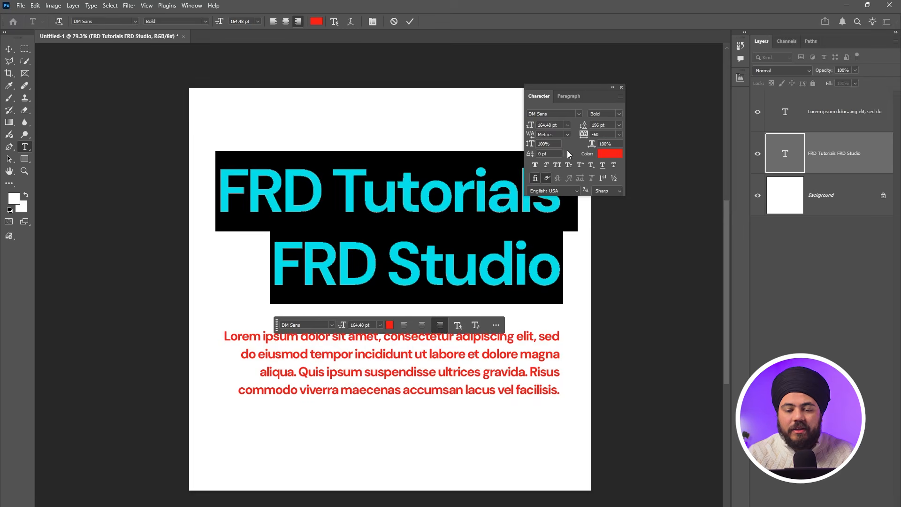
{"action": "left_click", "coordinate": [567, 135]}
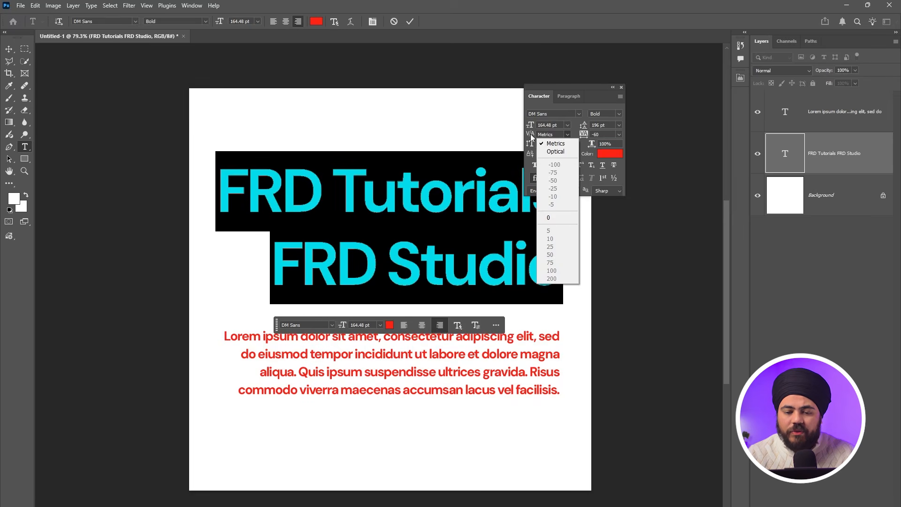
{"action": "left_click", "coordinate": [531, 95]}
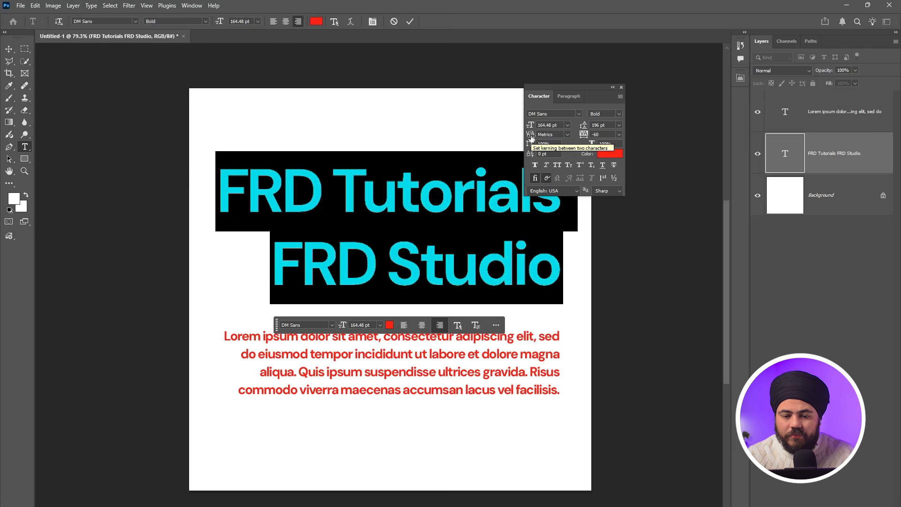
{"action": "left_click", "coordinate": [567, 134]}
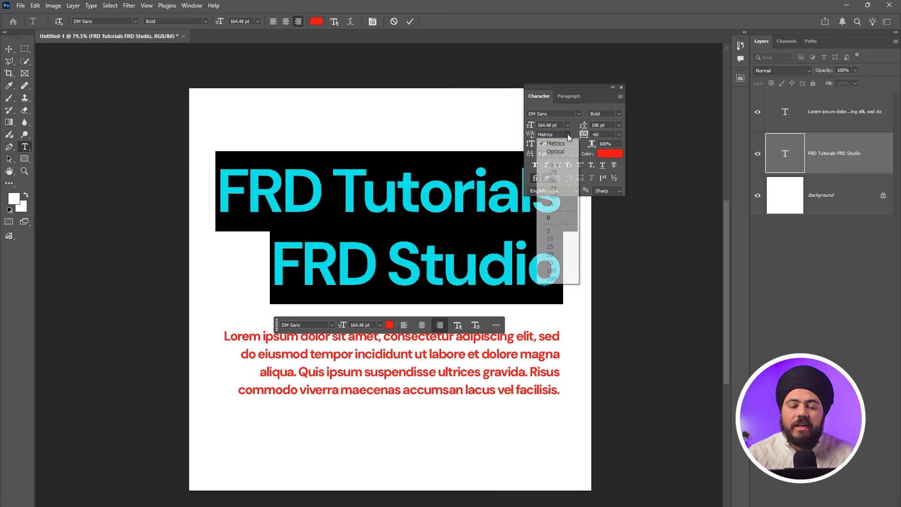
{"action": "left_click", "coordinate": [549, 217]}
- Set the kerning between the second t and the o of Tutorials to -50
{"action": "key", "text": "ctrl+h"}
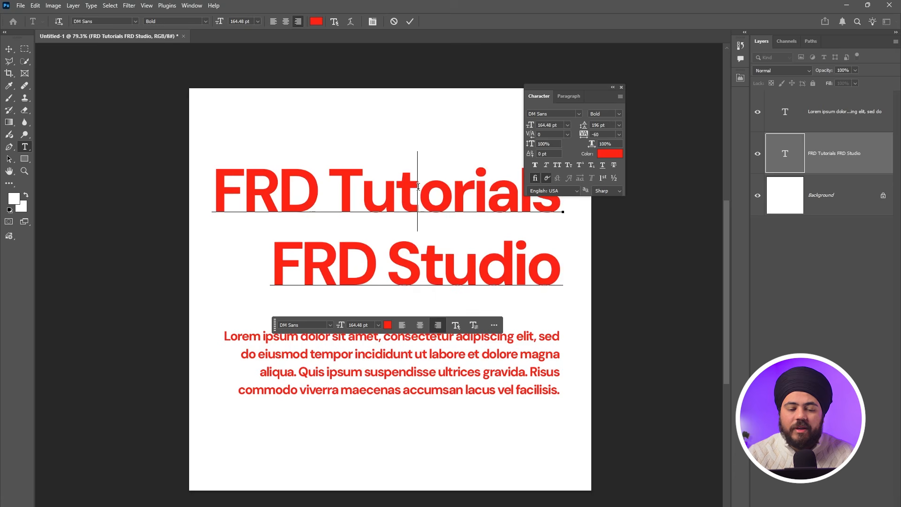
{"action": "left_click", "coordinate": [568, 135]}
{"action": "left_click", "coordinate": [553, 187]}
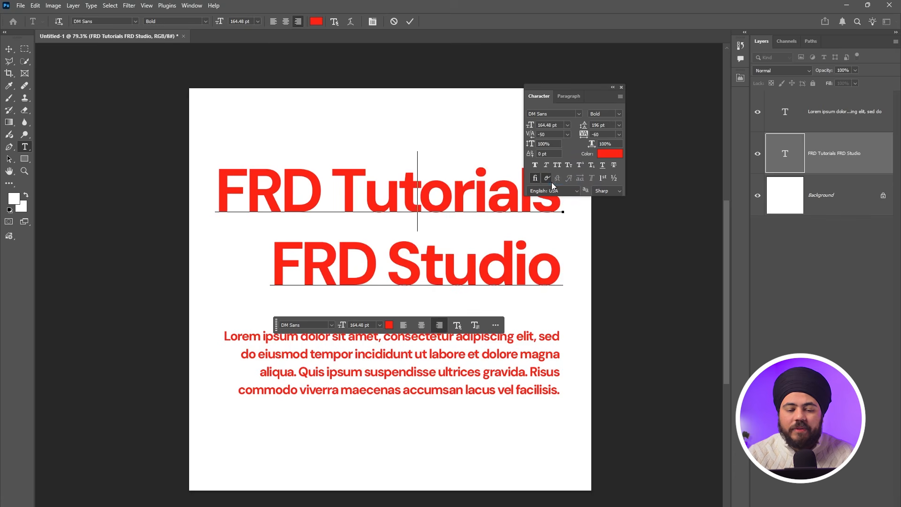
- Try widening the kerning between the t and o of Tutorials up to 1250
{"action": "key", "text": "shift+Up"}
{"action": "key", "text": "shift+Up"}
{"action": "key", "text": "shift+Up"}
{"action": "key", "text": "shift+Up"}
{"action": "key", "text": "shift+Up"}
{"action": "key", "text": "shift+Up"}
{"action": "key", "text": "shift+Up"}
{"action": "key", "text": "shift+Up"}
{"action": "key", "text": "shift+Up"}
{"action": "key", "text": "shift+Up"}
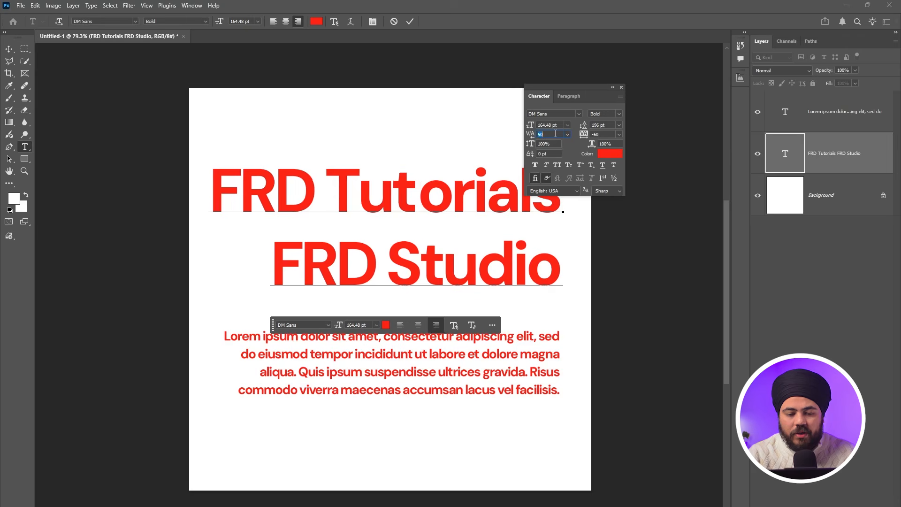
{"action": "key", "text": "shift+Down"}
{"action": "key", "text": "shift+Down"}
{"action": "key", "text": "shift+Down"}
{"action": "key", "text": "shift+Down"}
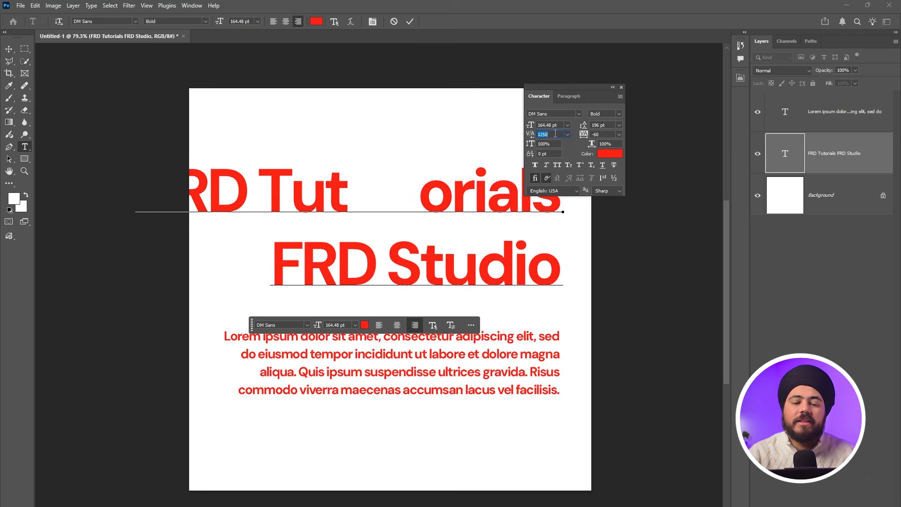
- Reduce the kerning between the t and o of Tutorials to 250
{"action": "key", "text": "shift+Down"}
{"action": "key", "text": "shift+Down"}
{"action": "key", "text": "shift+Down"}
{"action": "key", "text": "shift+Down"}
{"action": "key", "text": "shift+Down"}
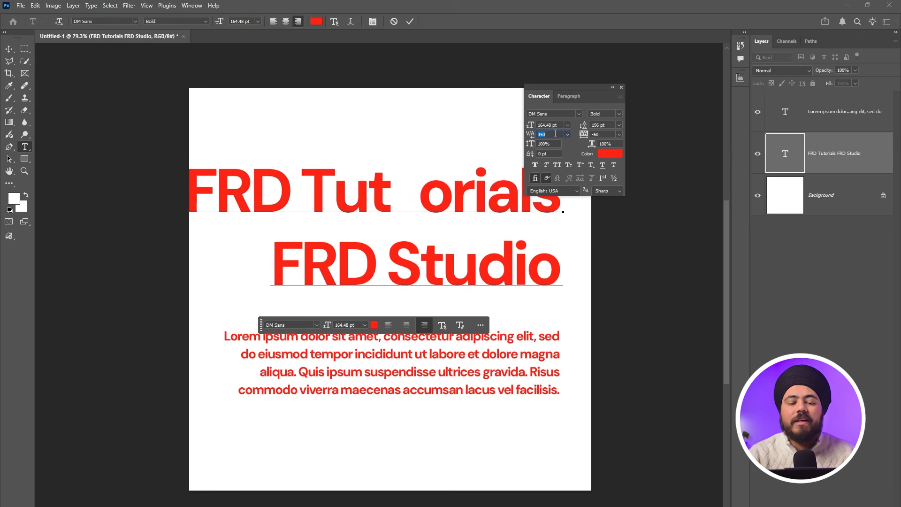
- Try widening the kerning between the t and o of Tutorials to 750
{"action": "key", "text": "shift+Up"}
{"action": "key", "text": "shift+Up"}
{"action": "key", "text": "shift+Up"}
{"action": "key", "text": "shift+Up"}
{"action": "key", "text": "shift+Up"}
{"action": "key", "text": "shift+Up"}
{"action": "key", "text": "shift+Up"}
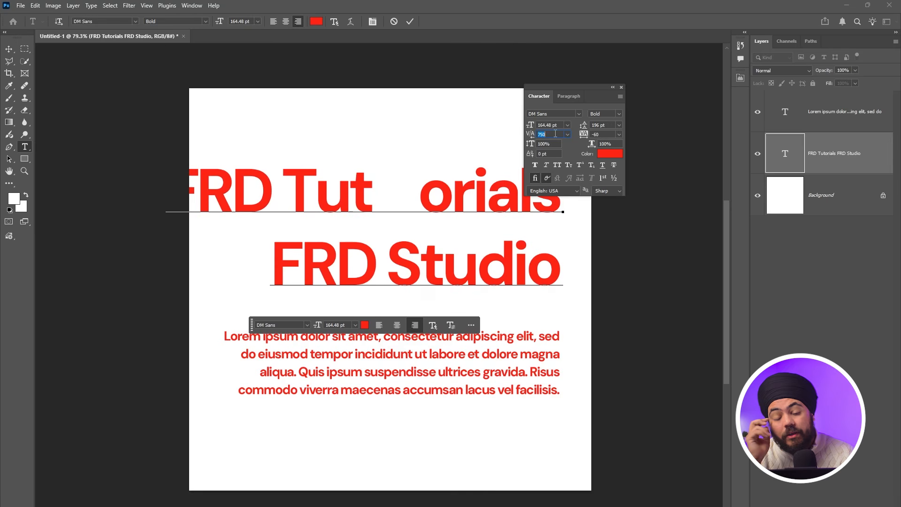
- Reduce the kerning between the t and o of Tutorials to 50
{"action": "key", "text": "shift+Down"}
{"action": "key", "text": "shift+Down"}
{"action": "key", "text": "shift+Down"}
{"action": "key", "text": "shift+Down"}
{"action": "key", "text": "shift+Down"}
{"action": "key", "text": "shift+Down"}
{"action": "key", "text": "shift+Down"}
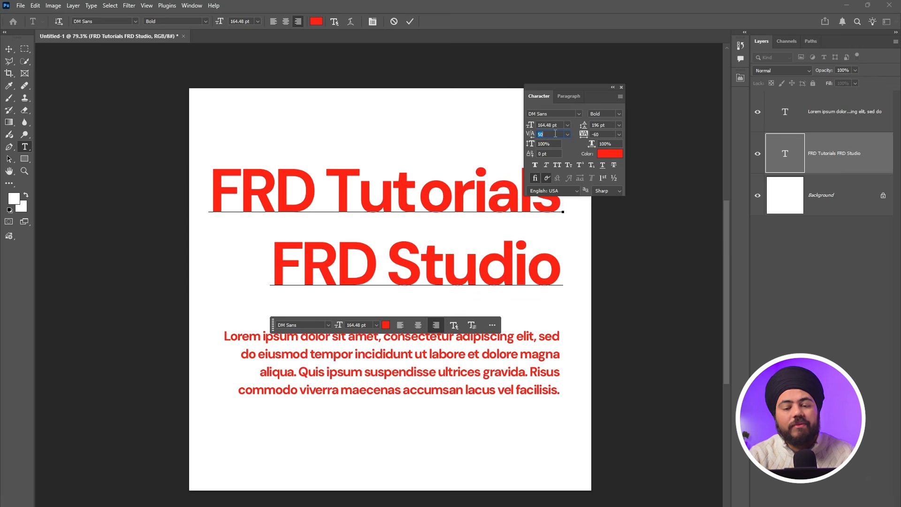
{"action": "key", "text": "ctrl"}
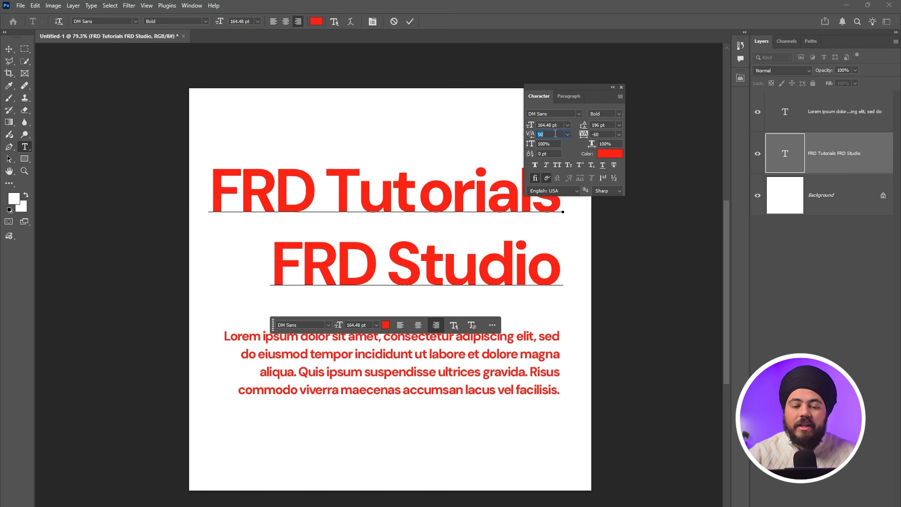
{"action": "left_click", "coordinate": [546, 135]}
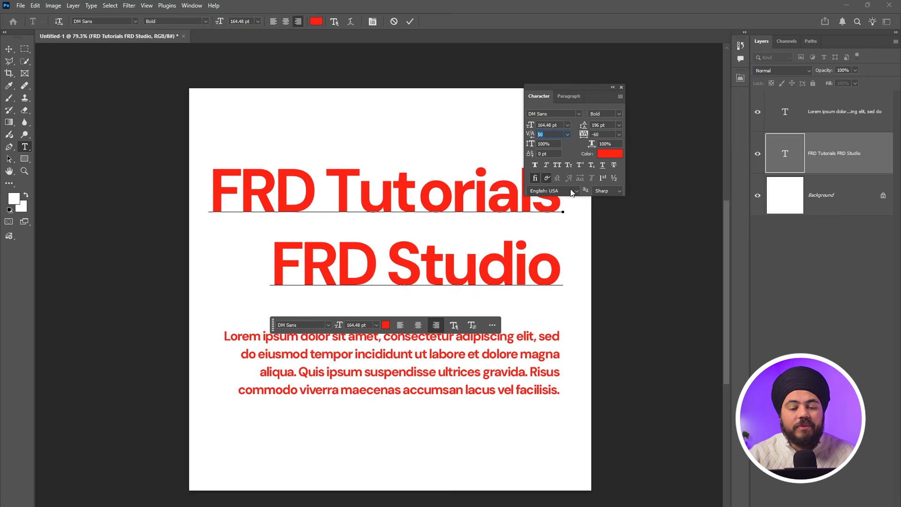
- Commit the heading's text edit and tighten the tracking of the whole heading layer to -220
{"action": "left_click_drag", "start_coordinate": [584, 135], "coordinate": [588, 136]}
{"action": "left_click", "coordinate": [419, 189]}
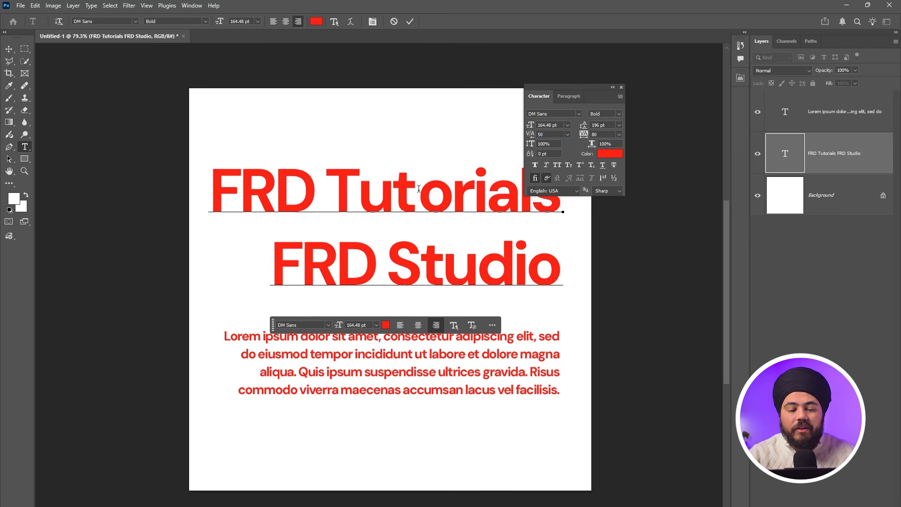
{"action": "key", "text": "ctrl+Return"}
{"action": "left_click_drag", "start_coordinate": [587, 136], "coordinate": [582, 137]}
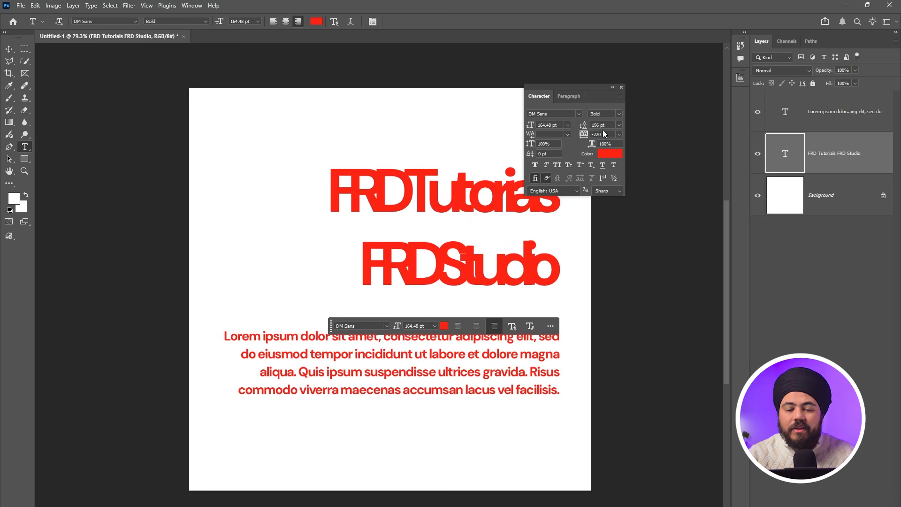
- Adjust the tracking of the whole heading to -180
{"action": "key", "text": "shift+Up"}
{"action": "key", "text": "shift+Up"}
{"action": "key", "text": "Down"}
{"action": "key", "text": "Down"}
{"action": "key", "text": "Down"}
{"action": "key", "text": "Down"}
{"action": "key", "text": "Down"}
{"action": "key", "text": "Down"}
{"action": "key", "text": "Down"}
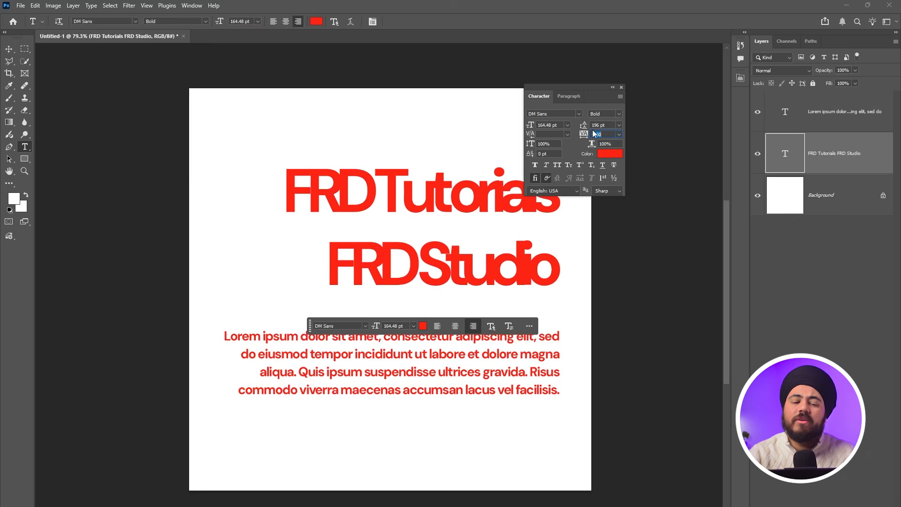
{"action": "key", "text": "Down"}
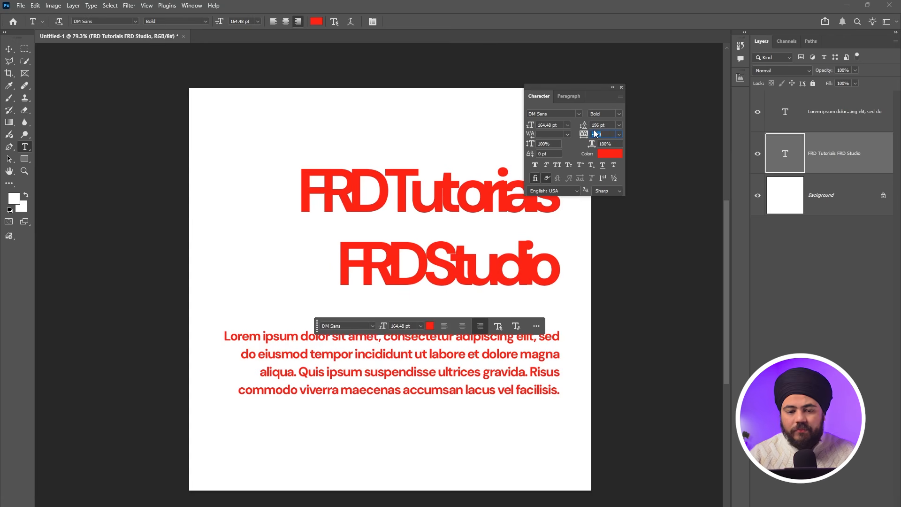
- Try stretching the heading's vertical scale up to 151%, and settle it at 91%
{"action": "left_click", "coordinate": [543, 145]}
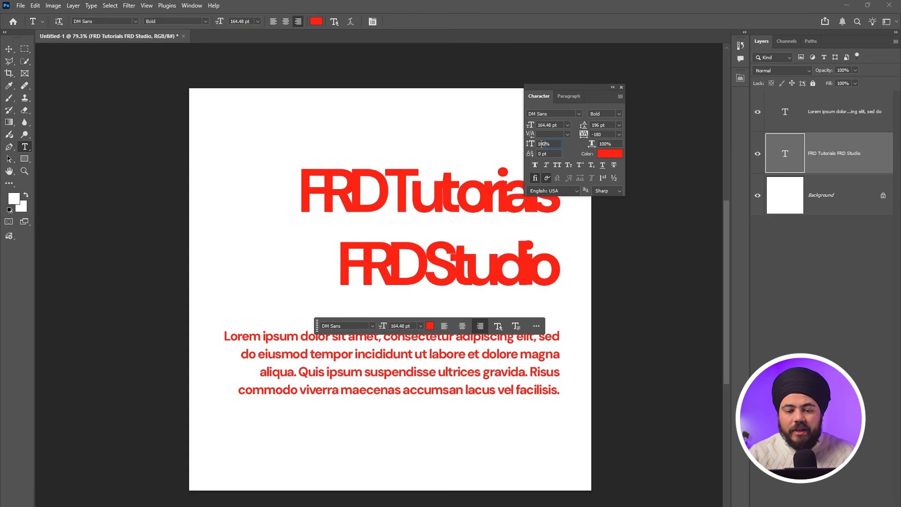
{"action": "left_click_drag", "start_coordinate": [527, 146], "coordinate": [539, 144]}
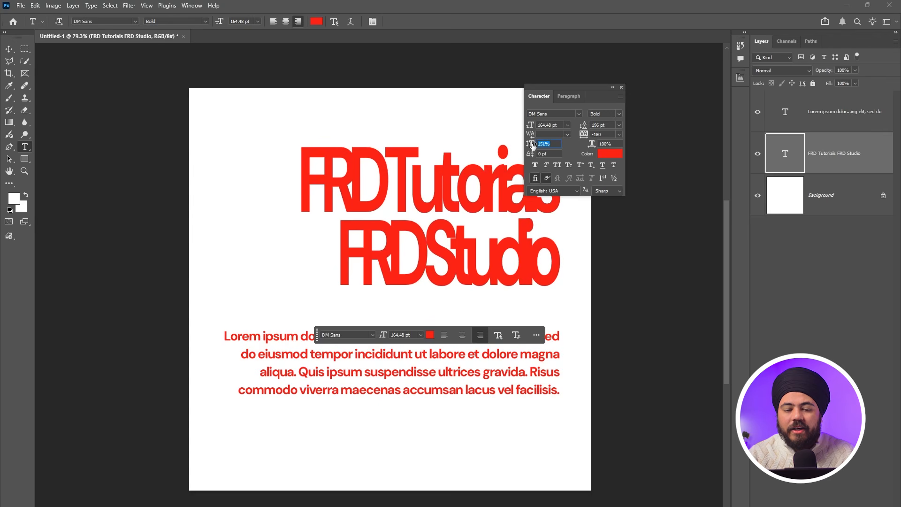
{"action": "left_click_drag", "start_coordinate": [531, 146], "coordinate": [537, 146]}
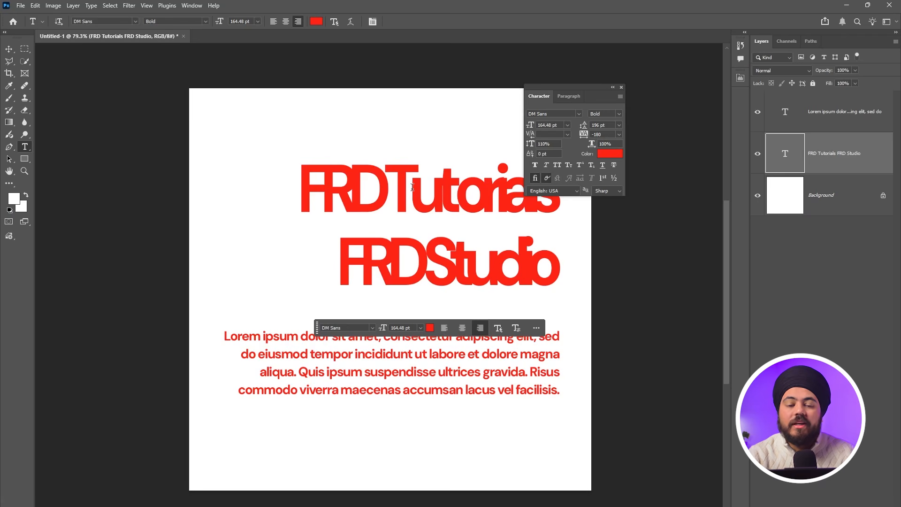
{"action": "left_click_drag", "start_coordinate": [531, 145], "coordinate": [499, 143]}
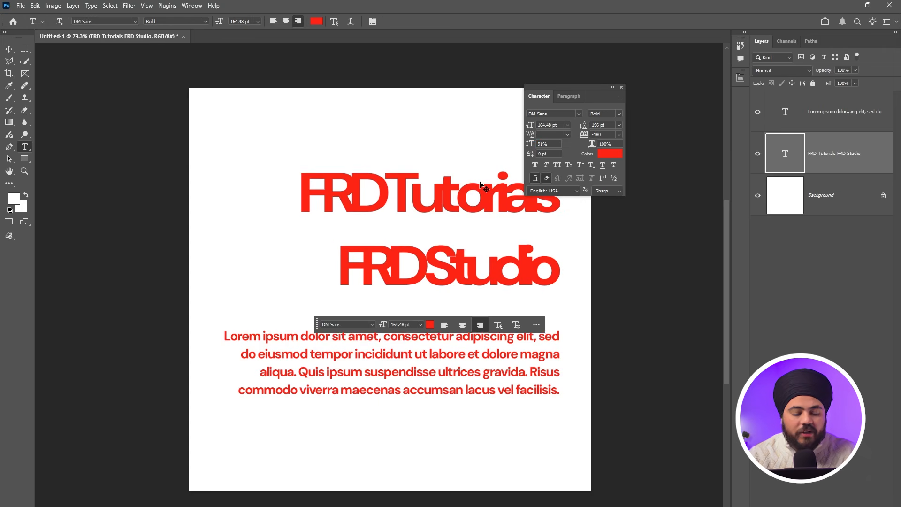
- Stretch the heading vertically to about 156% of its height with Free Transform
{"action": "key", "text": "ctrl+t"}
{"action": "left_click_drag", "start_coordinate": [432, 165], "coordinate": [432, 89]}
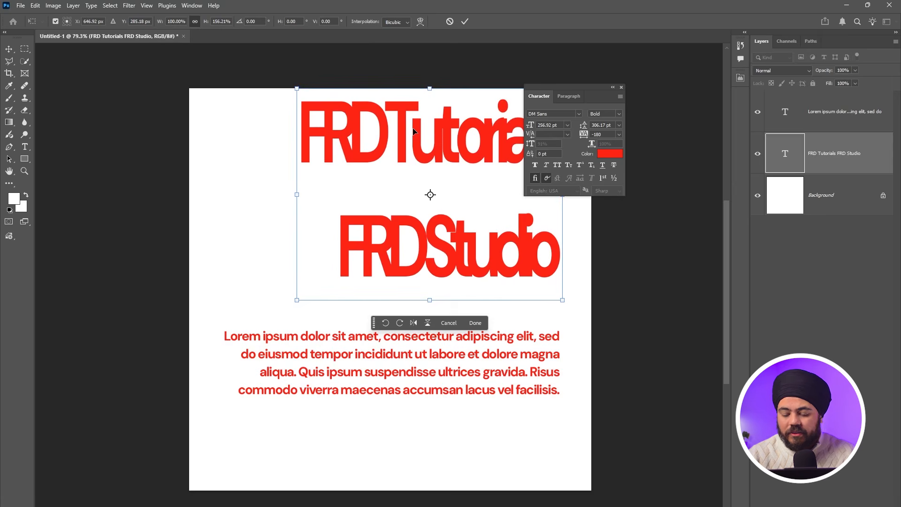
{"action": "key", "text": "Return"}
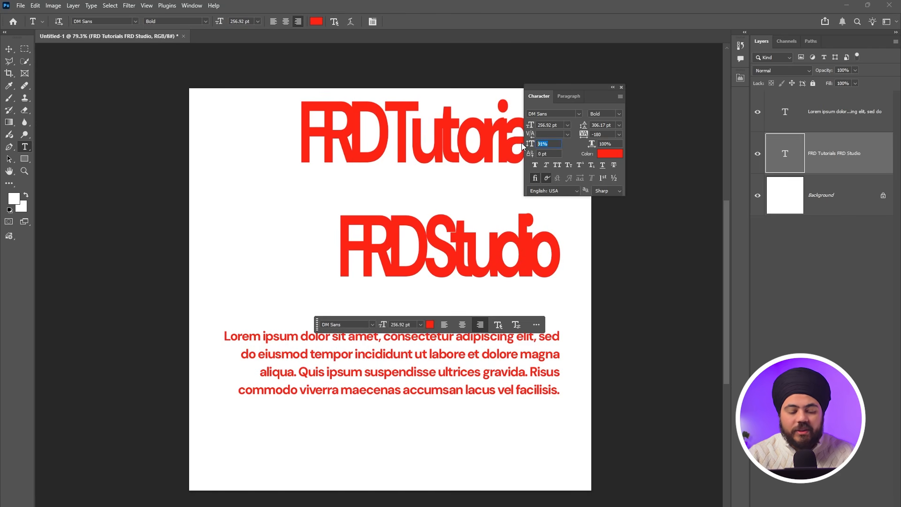
- Set the heading's vertical scale to 100%, and undo both that change and the Free Transform stretch
{"action": "type", "text": "100"}
{"action": "key", "text": "Return"}
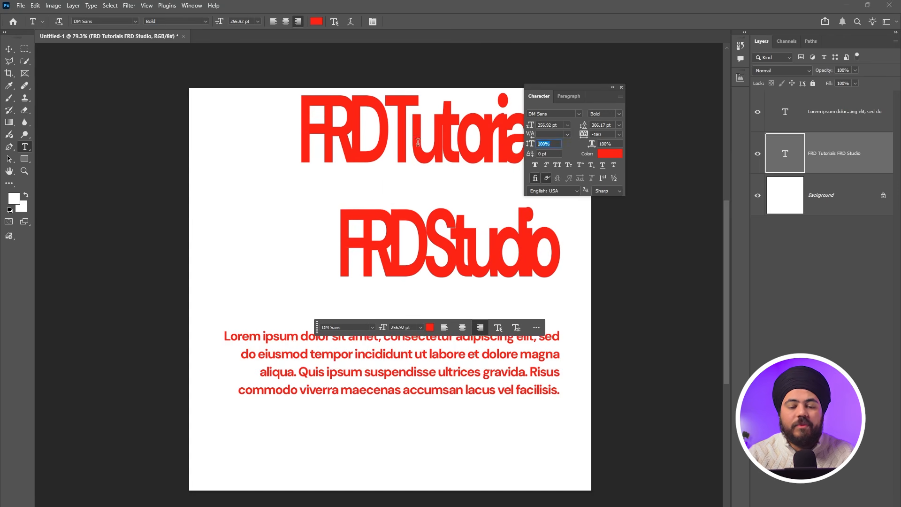
{"action": "key", "text": "ctrl+z"}
{"action": "key", "text": "ctrl+z"}
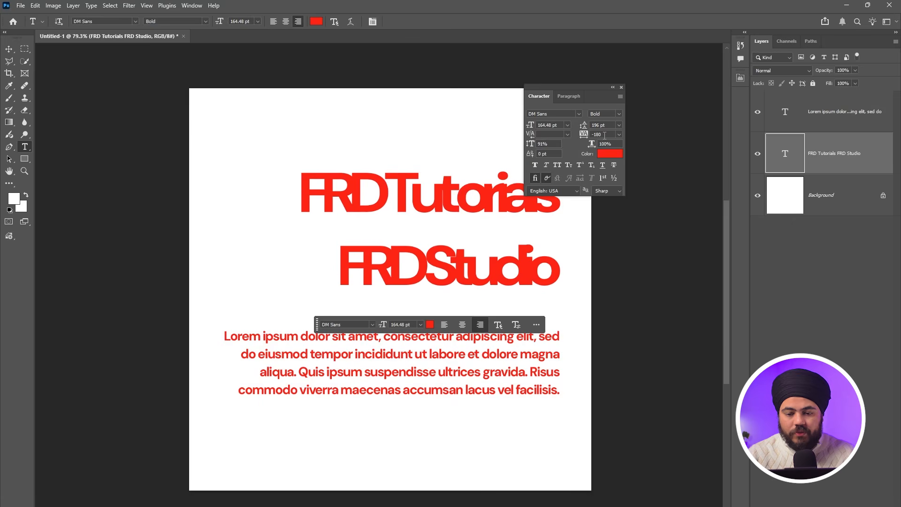
- Reset the heading's tracking to 0 and tighten it slightly to -20
{"action": "type", "text": "0"}
{"action": "key", "text": "Return"}
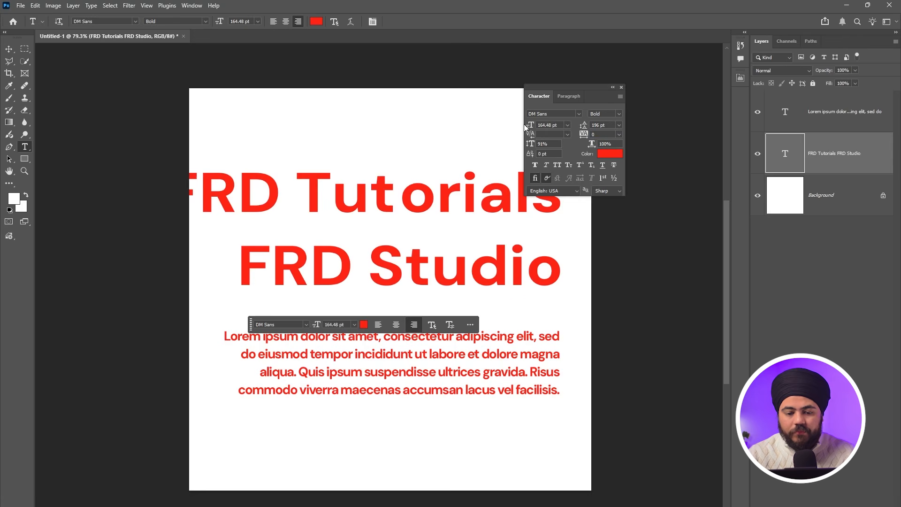
{"action": "mouse_move", "coordinate": [584, 134]}
{"action": "left_mouse_down"}
{"action": "mouse_move", "coordinate": [574, 134]}
{"action": "mouse_move", "coordinate": [586, 136]}
{"action": "left_mouse_up"}
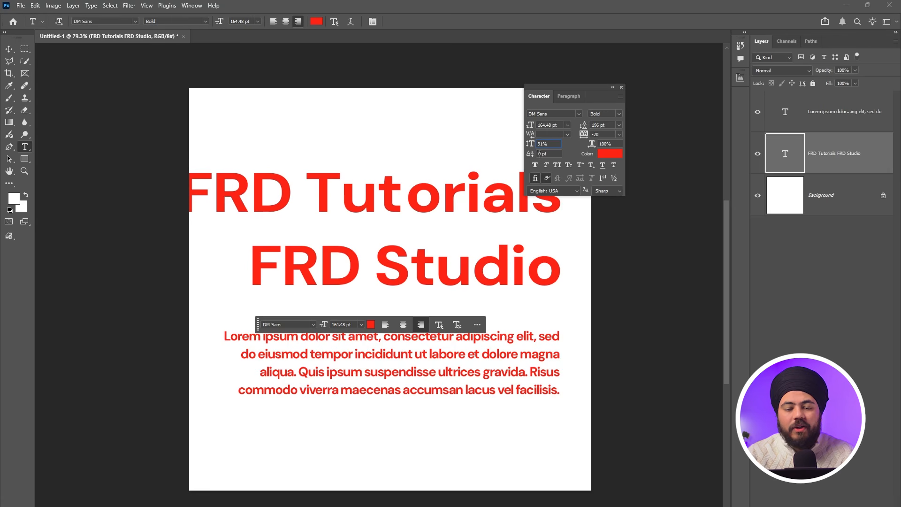
- Raise the heading's baseline shift to 90 pt and place the text cursor in its first line
{"action": "key", "text": "shift+Up"}
{"action": "key", "text": "shift+Up"}
{"action": "key", "text": "shift+Up"}
{"action": "key", "text": "shift+Up"}
{"action": "key", "text": "shift+Up"}
{"action": "key", "text": "shift+Up"}
{"action": "key", "text": "shift+Up"}
{"action": "key", "text": "shift+Up"}
{"action": "key", "text": "shift+Up"}
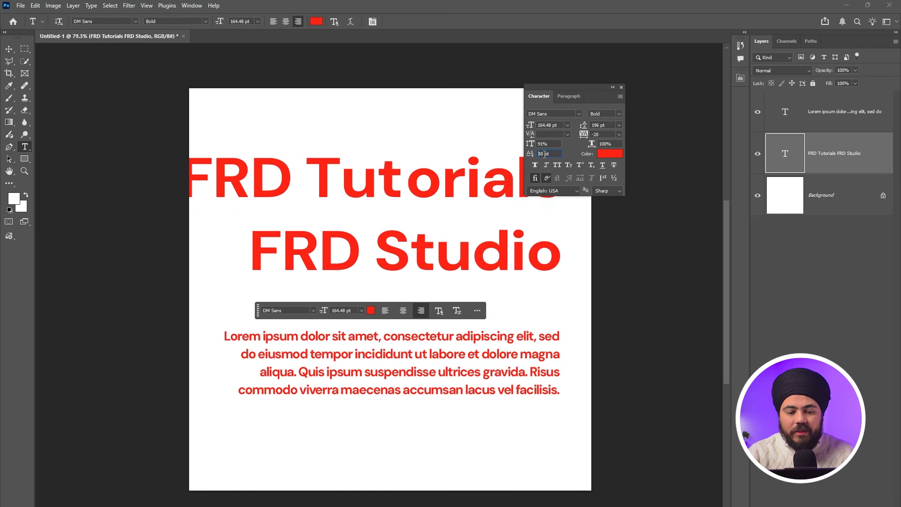
{"action": "left_click", "coordinate": [436, 162]}
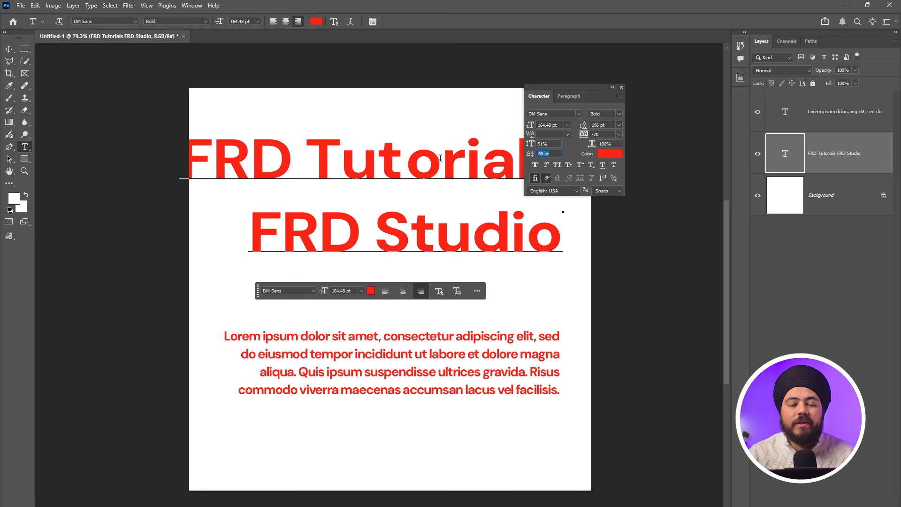
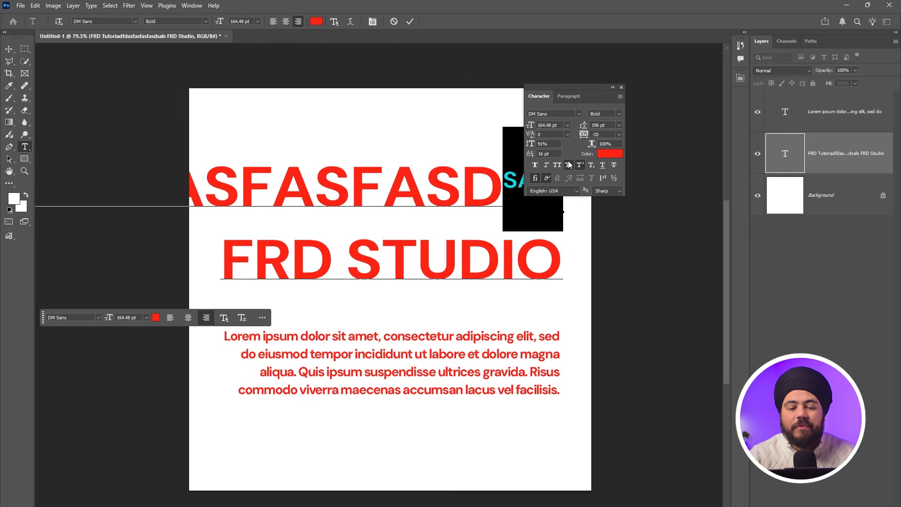
- Turn off Small Caps and Superscript for the selected letters sals in the heading's first line
{"action": "left_click", "coordinate": [569, 165]}
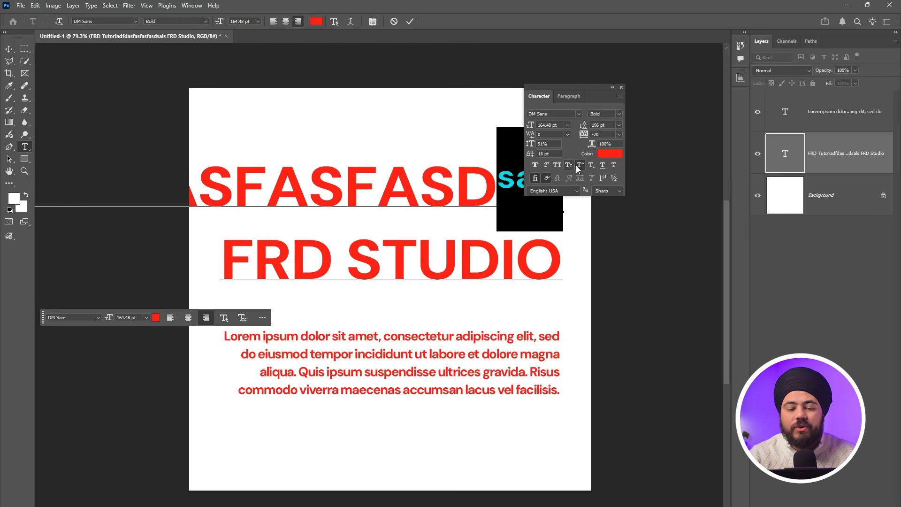
{"action": "left_click", "coordinate": [582, 165]}
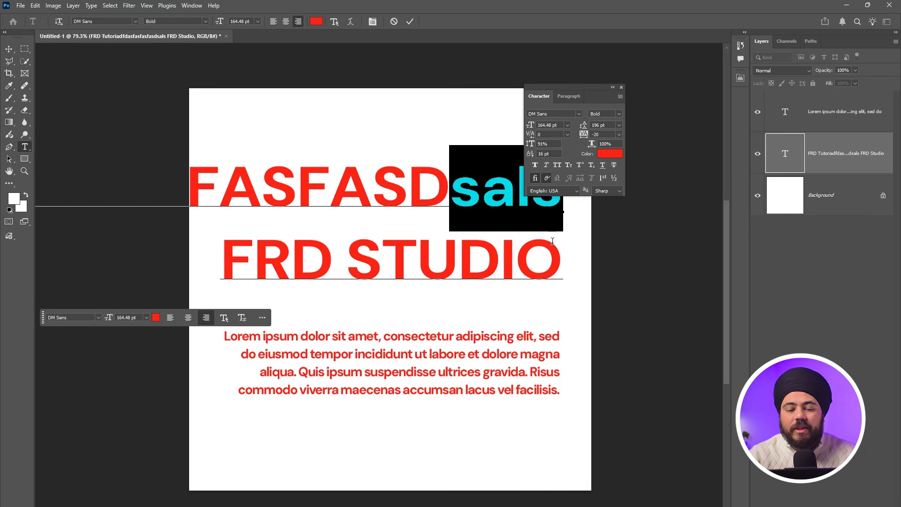
- Try underlining the selected letters sals, replace the underline with a strikethrough, and commit the text edit
{"action": "left_click", "coordinate": [603, 166]}
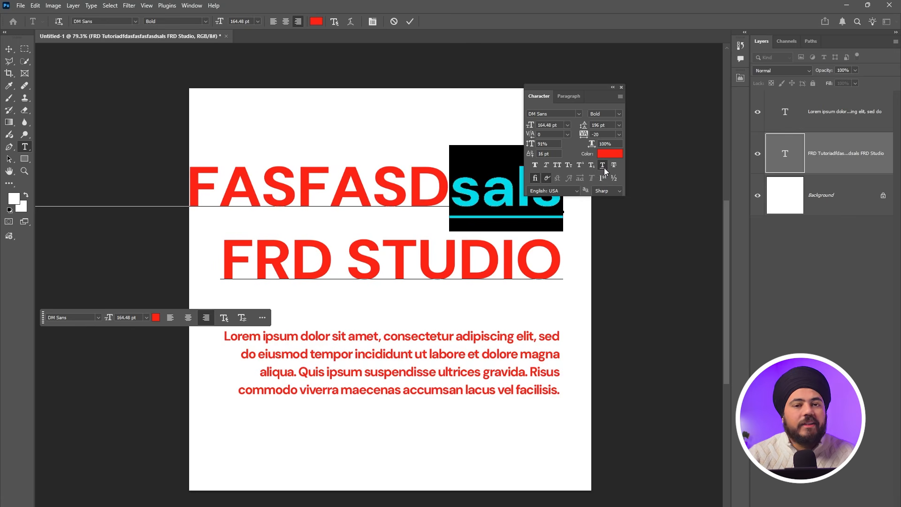
{"action": "left_click", "coordinate": [604, 167]}
{"action": "left_click", "coordinate": [613, 168]}
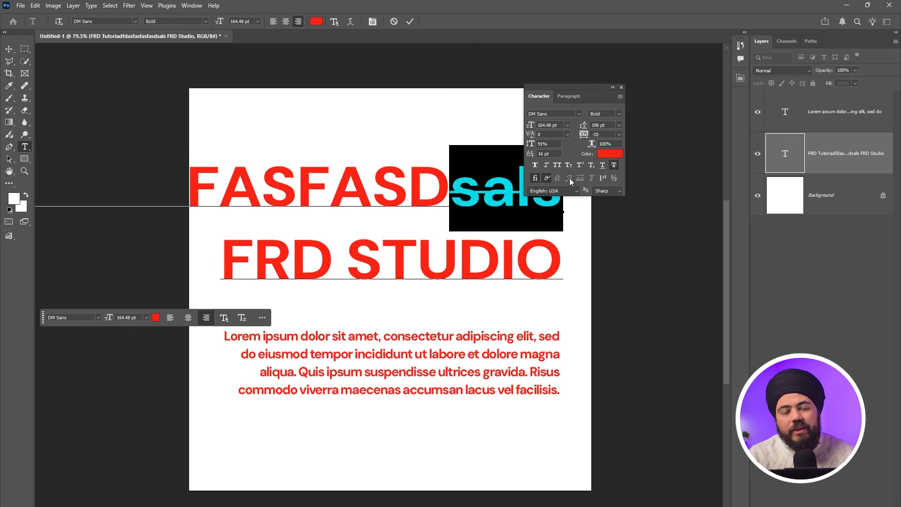
{"action": "left_click", "coordinate": [458, 201]}
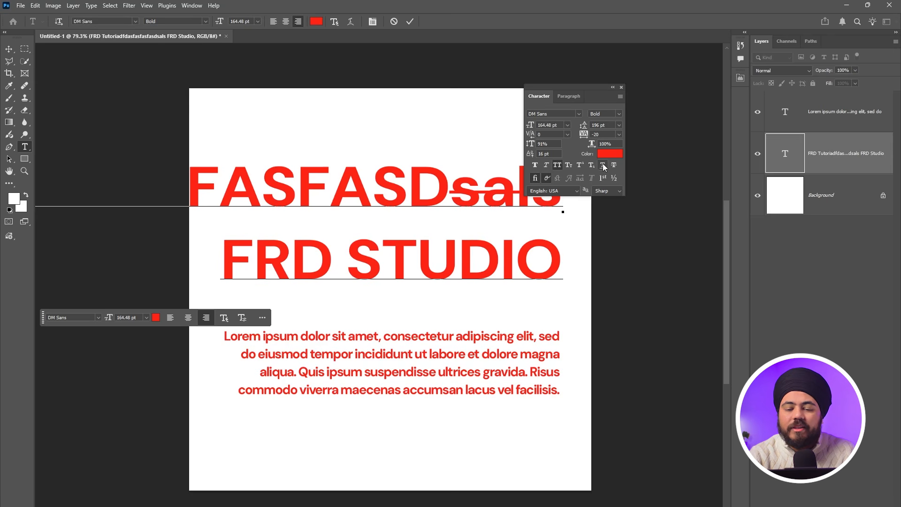
{"action": "left_click", "coordinate": [419, 196]}
{"action": "key", "text": "ctrl+Return"}
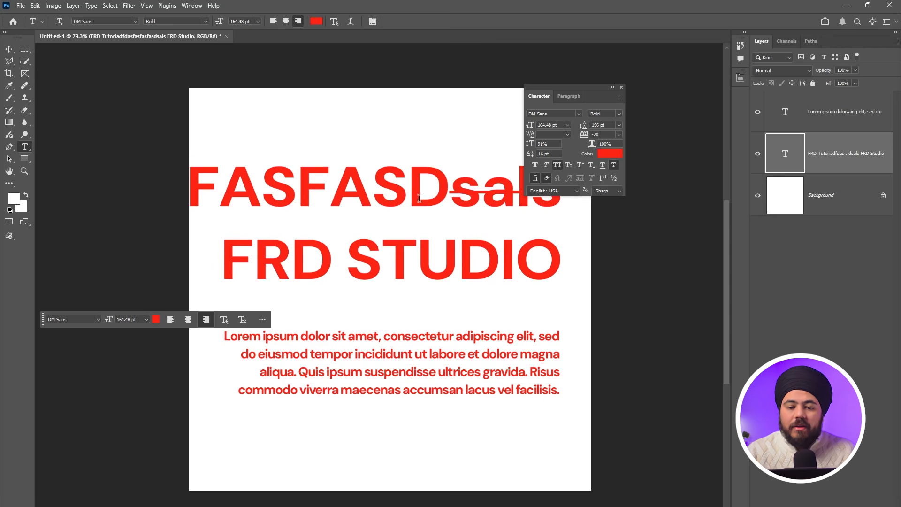
- Close and reopen the Character panel, and move it clear of the artwork
{"action": "left_click", "coordinate": [621, 88]}
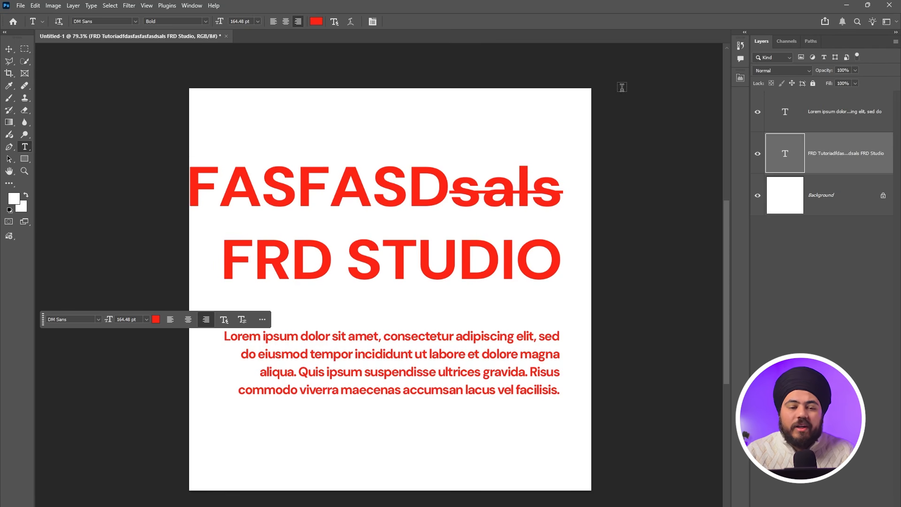
{"action": "left_click", "coordinate": [373, 22]}
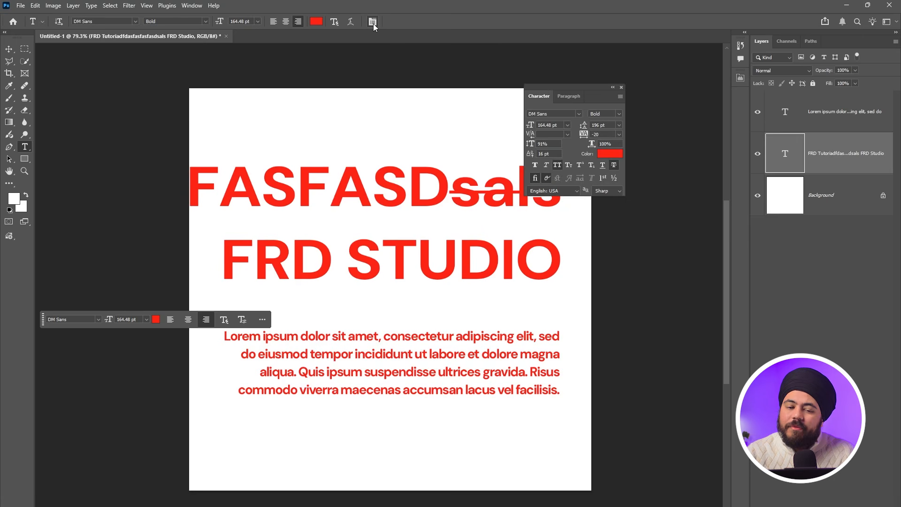
{"action": "left_click", "coordinate": [192, 6]}
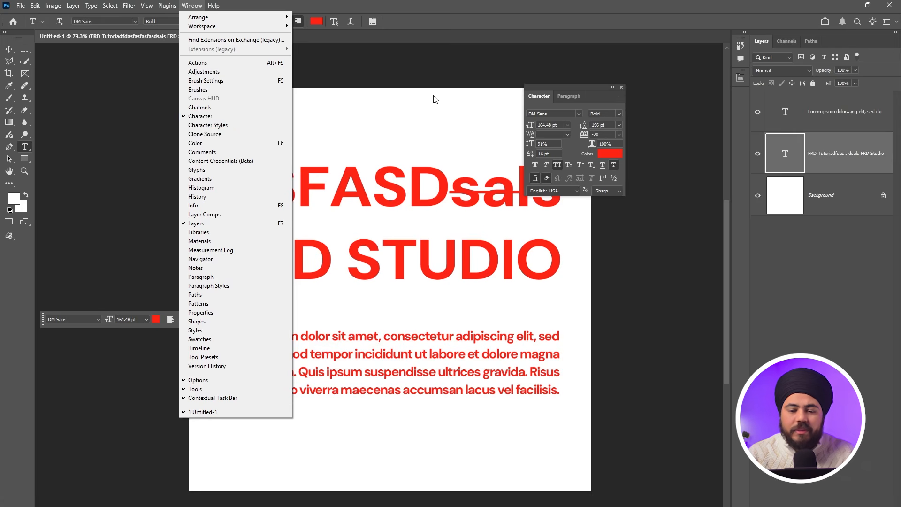
{"action": "left_click_drag", "start_coordinate": [549, 92], "coordinate": [621, 95]}
- Remove the heading layer and move the lorem ipsum paragraph into the upper half of the canvas
{"action": "left_click", "coordinate": [8, 49]}
{"action": "left_click_drag", "start_coordinate": [335, 176], "coordinate": [369, 176]}
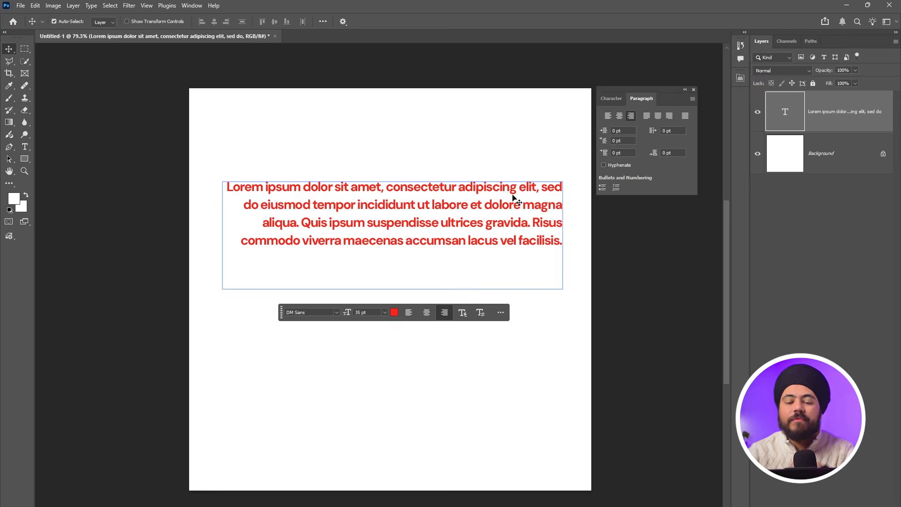
- Select the whole lorem ipsum paragraph and try left, center and right alignment on it
{"action": "key", "text": "ctrl+a"}
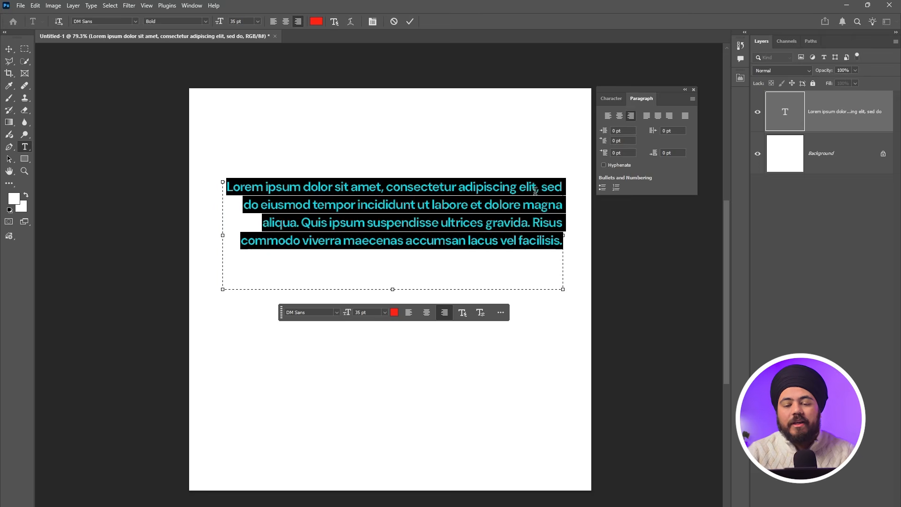
{"action": "left_click", "coordinate": [608, 115]}
{"action": "left_click", "coordinate": [619, 115]}
{"action": "left_click", "coordinate": [630, 116]}
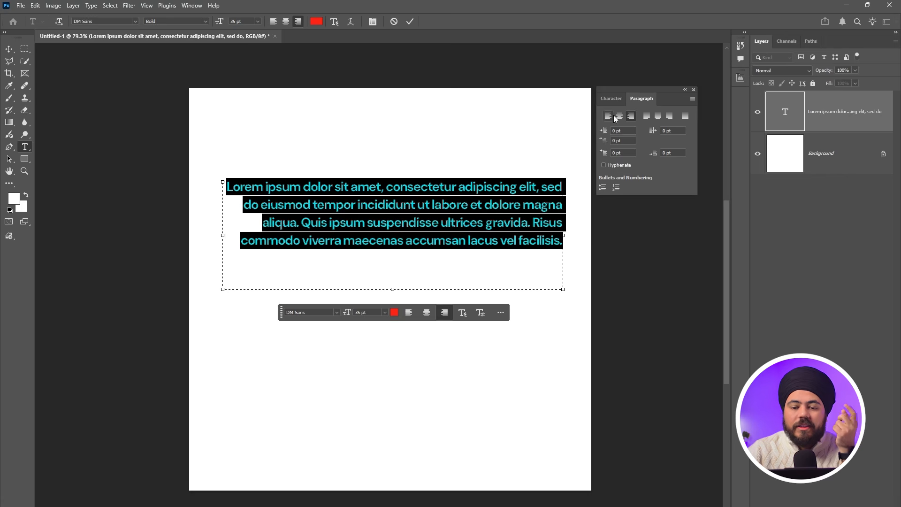
- Justify the lorem ipsum paragraph with its last line aligned left, and widen its text box slightly toward the canvas's right edge
{"action": "left_click", "coordinate": [647, 115]}
{"action": "left_click", "coordinate": [514, 222]}
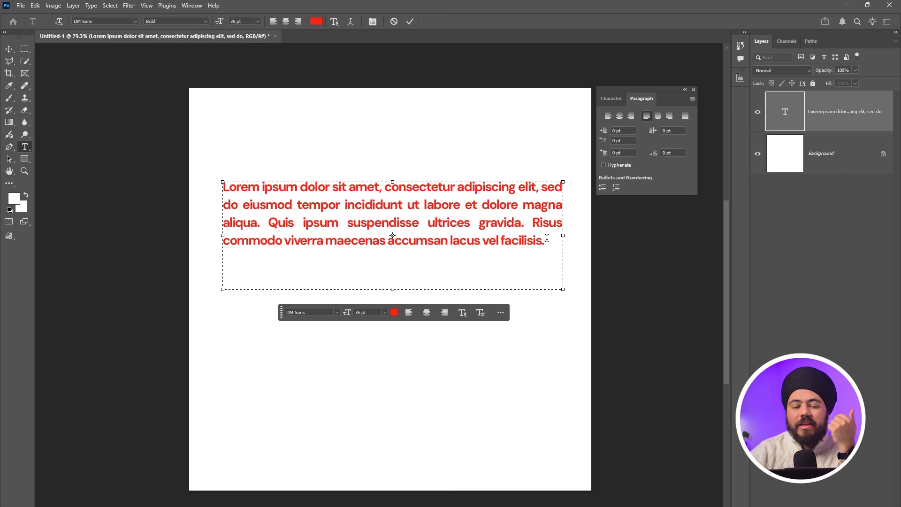
{"action": "left_click_drag", "start_coordinate": [563, 236], "coordinate": [578, 236]}
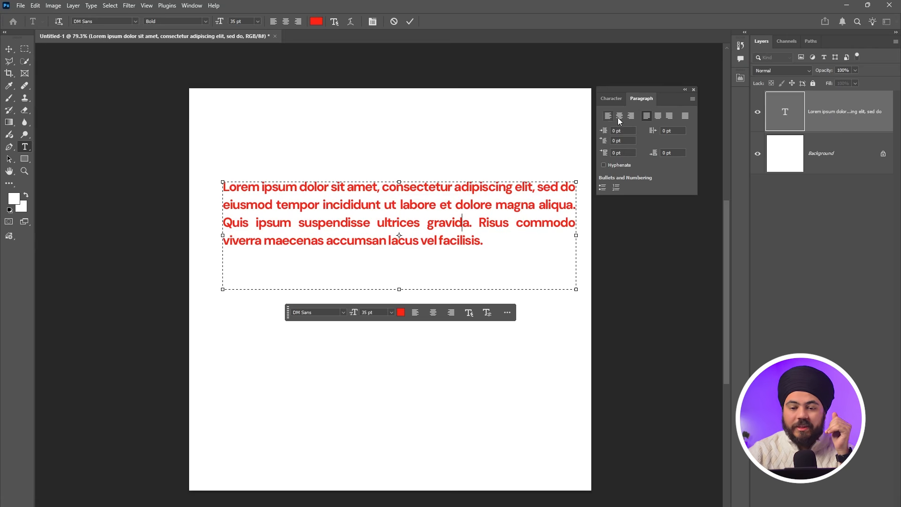
- Switch the lorem ipsum paragraph to left alignment and back to justify last left, highlighting the words "aliqua" and "commodo" at the line ends
{"action": "left_click", "coordinate": [610, 117]}
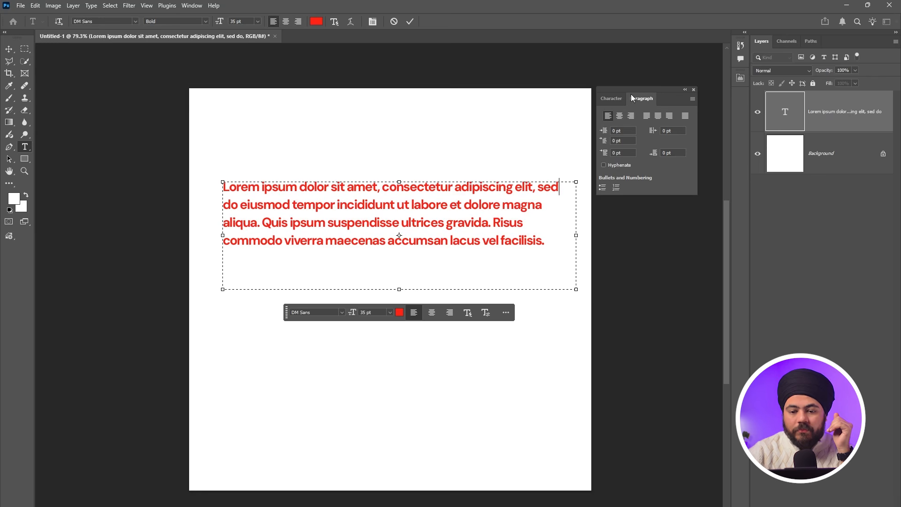
{"action": "left_click", "coordinate": [647, 115]}
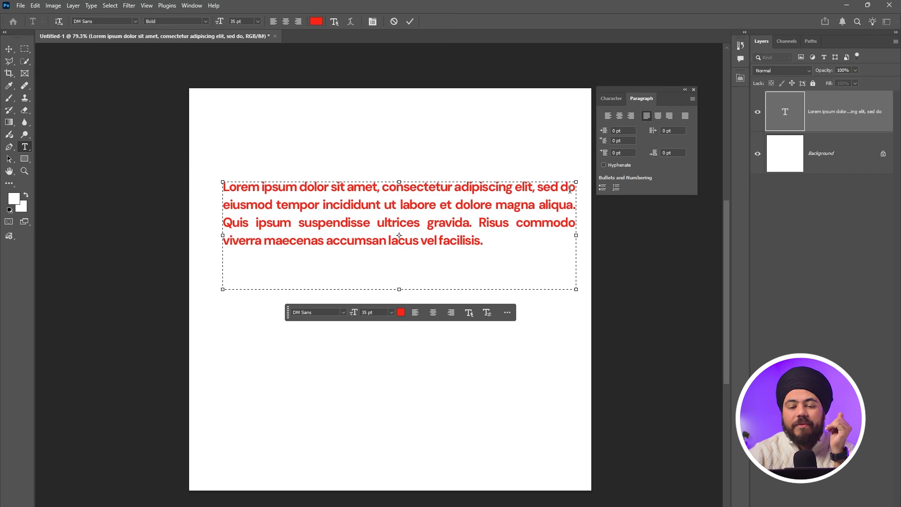
{"action": "double_click", "coordinate": [542, 205]}
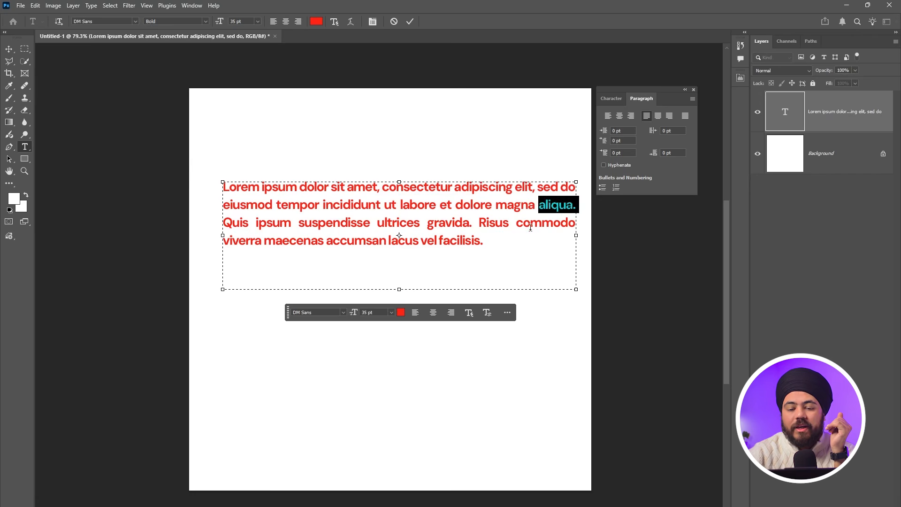
{"action": "left_click_drag", "start_coordinate": [520, 224], "coordinate": [578, 219]}
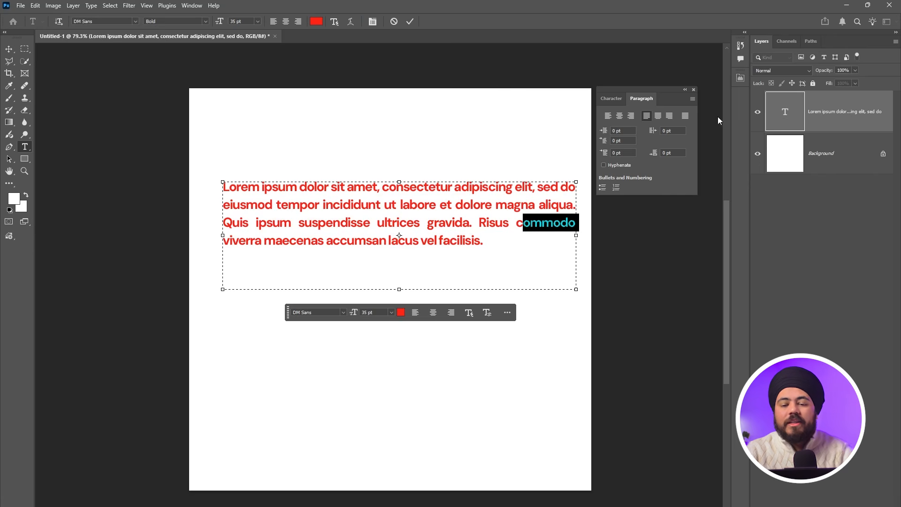
- Try justifying the paragraph with its last line centered, aligned right and fully justified, highlighting the word gaps in the last line
{"action": "left_click", "coordinate": [657, 116]}
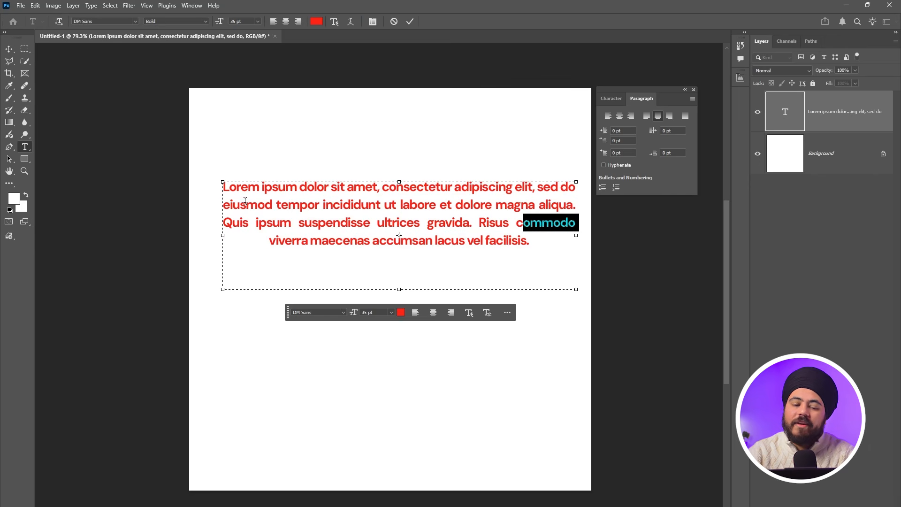
{"action": "triple_click", "coordinate": [292, 247]}
{"action": "left_click", "coordinate": [669, 116]}
{"action": "left_click", "coordinate": [689, 119]}
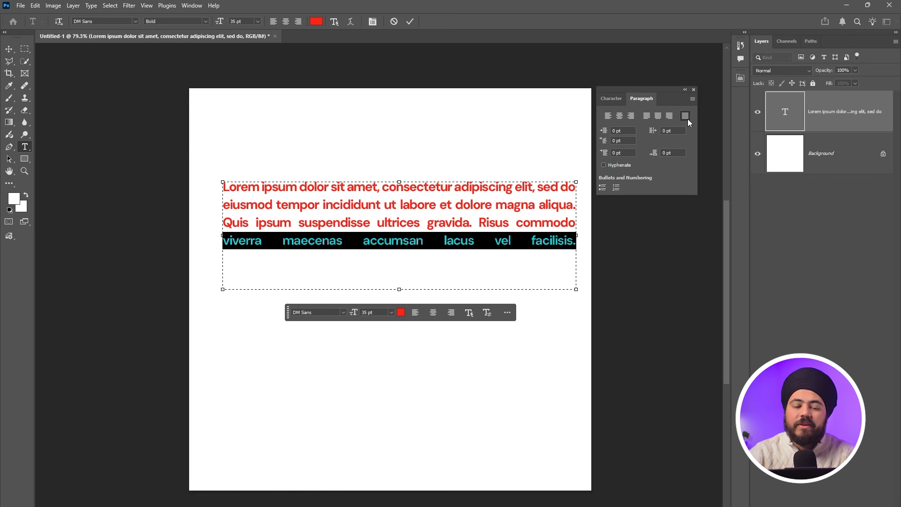
{"action": "left_click", "coordinate": [423, 241]}
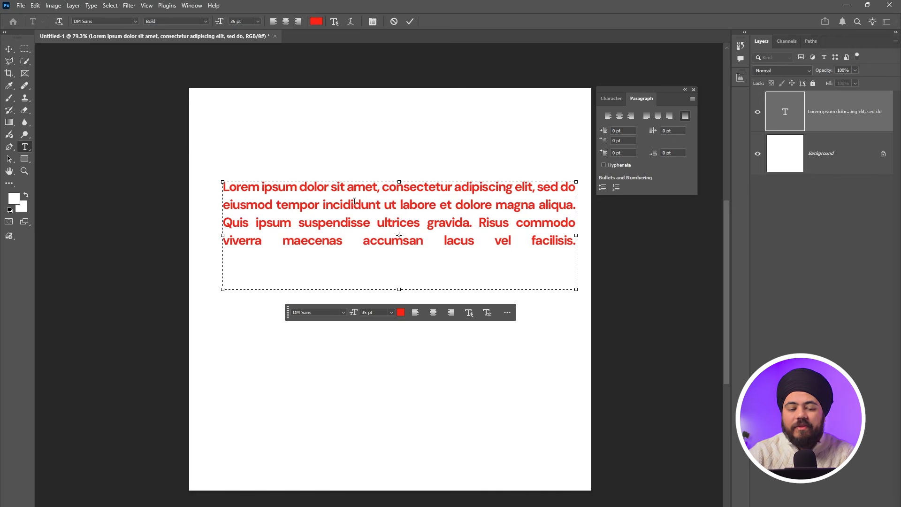
{"action": "left_click_drag", "start_coordinate": [262, 242], "coordinate": [281, 241]}
{"action": "mouse_move", "coordinate": [346, 242]}
{"action": "left_mouse_down"}
{"action": "mouse_move", "coordinate": [381, 242]}
{"action": "mouse_move", "coordinate": [346, 244]}
{"action": "left_mouse_up"}
{"action": "left_click_drag", "start_coordinate": [424, 242], "coordinate": [526, 241]}
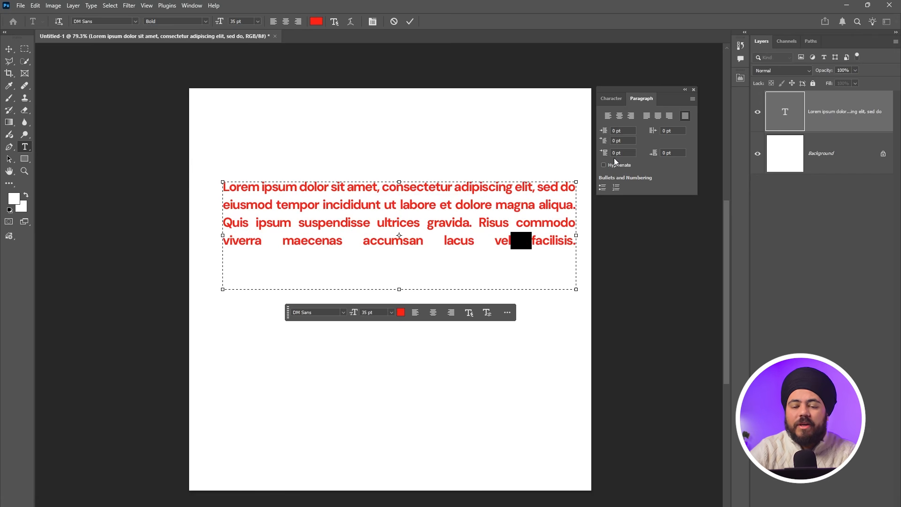
- Compare justify last left, left, center and right alignment on the paragraph, finishing with left alignment
{"action": "left_click", "coordinate": [649, 115]}
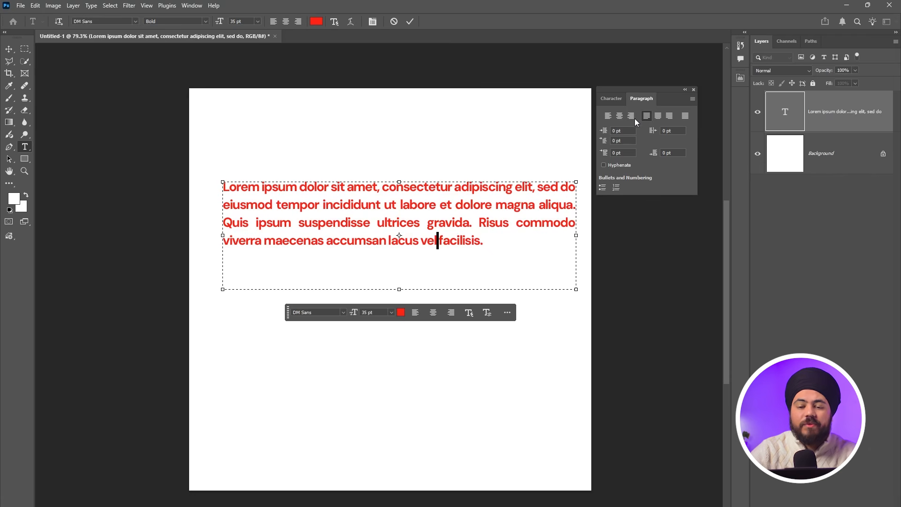
{"action": "left_click", "coordinate": [608, 116]}
{"action": "left_click", "coordinate": [620, 116]}
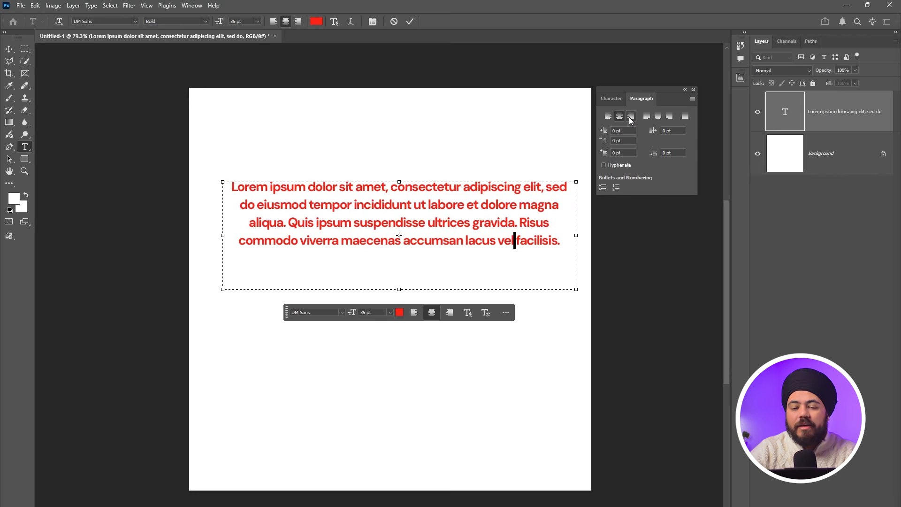
{"action": "left_click", "coordinate": [631, 116]}
{"action": "left_click", "coordinate": [611, 116]}
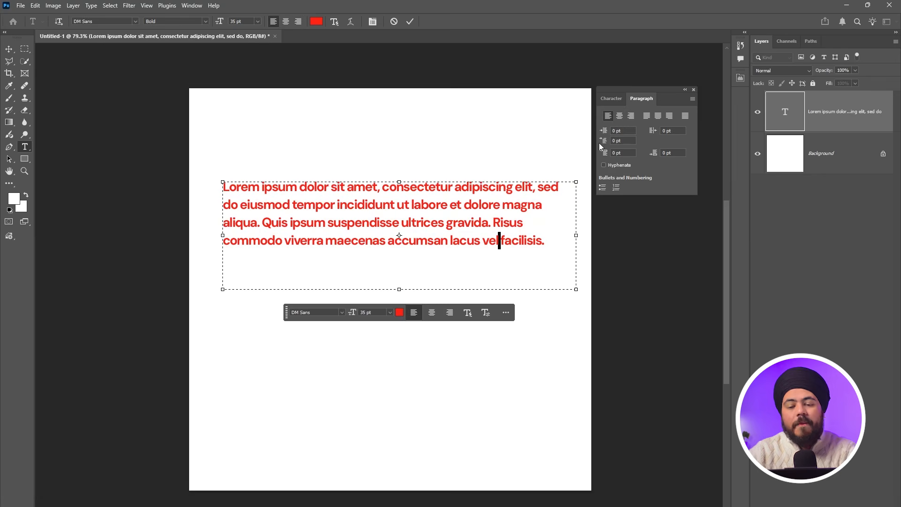
- Try a 10.5 pt left indent on the lorem ipsum paragraph and increase the indent further
{"action": "left_click", "coordinate": [617, 131]}
{"action": "type", "text": "10.5"}
{"action": "key", "text": "Return"}
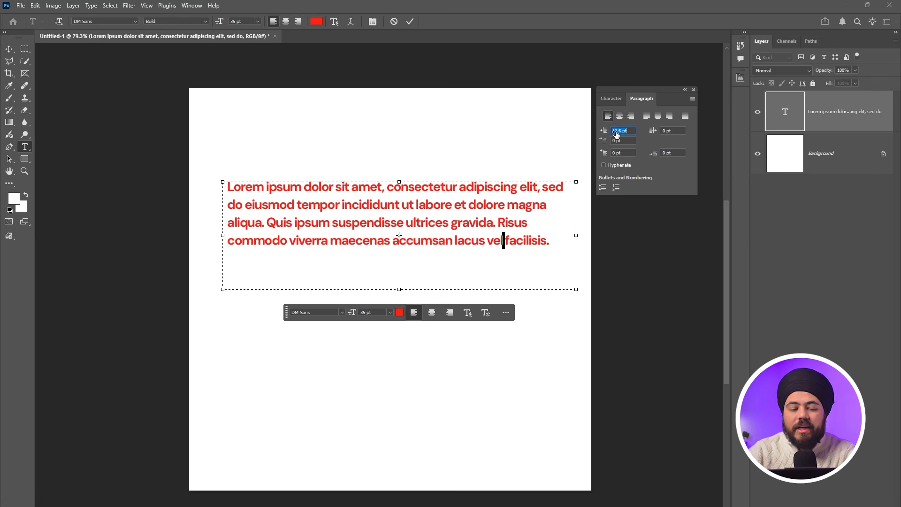
{"action": "left_click_drag", "start_coordinate": [607, 134], "coordinate": [631, 121]}
{"action": "left_click", "coordinate": [237, 188]}
{"action": "double_click", "coordinate": [618, 131]}
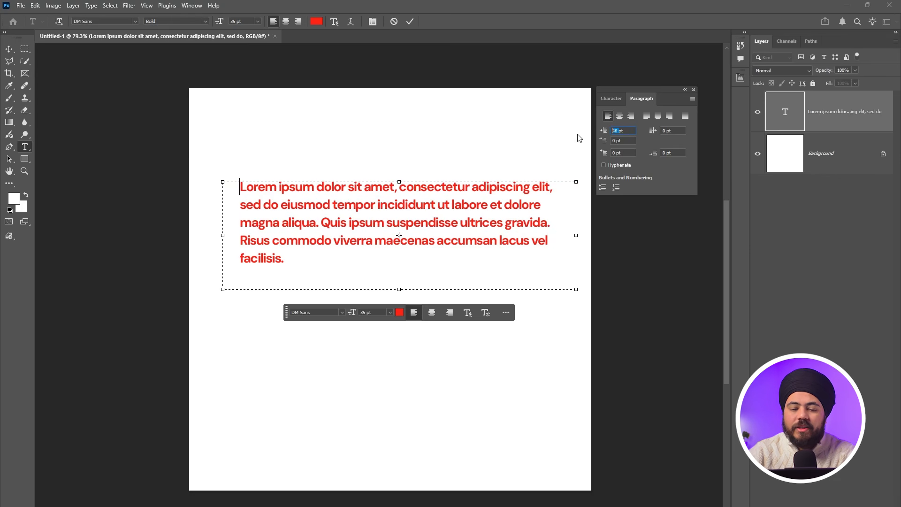
- Set the paragraph's right indent to 25 pt and its first-line indent to 75 pt
{"action": "key", "text": "Tab"}
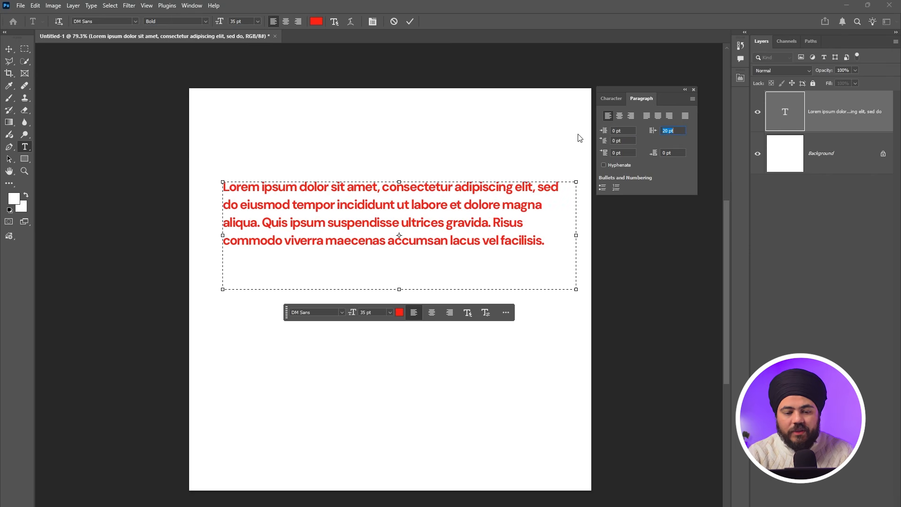
{"action": "key", "text": "Up"}
{"action": "key", "text": "Up"}
{"action": "key", "text": "Up"}
{"action": "key", "text": "Up"}
{"action": "key", "text": "Up"}
{"action": "key", "text": "Up"}
{"action": "key", "text": "Up"}
{"action": "key", "text": "Up"}
{"action": "key", "text": "Up"}
{"action": "key", "text": "Up"}
{"action": "key", "text": "Up"}
{"action": "key", "text": "Up"}
{"action": "key", "text": "Up"}
{"action": "key", "text": "Up"}
{"action": "key", "text": "Up"}
{"action": "key", "text": "Up"}
{"action": "key", "text": "Up"}
{"action": "key", "text": "Up"}
{"action": "key", "text": "Up"}
{"action": "key", "text": "Up"}
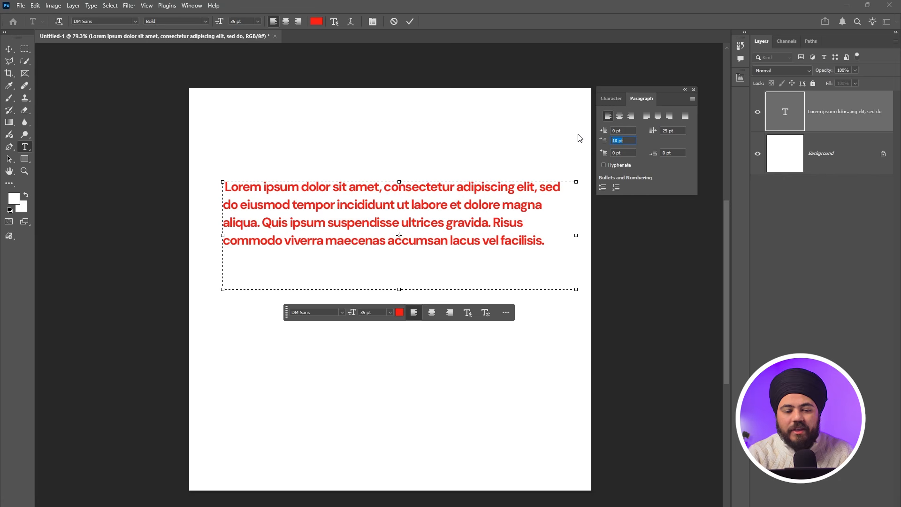
{"action": "key", "text": "Up"}
{"action": "key", "text": "Up"}
{"action": "key", "text": "Up"}
{"action": "key", "text": "Up"}
{"action": "key", "text": "Up"}
{"action": "key", "text": "Up"}
{"action": "key", "text": "Up"}
{"action": "key", "text": "Up"}
{"action": "key", "text": "Up"}
{"action": "key", "text": "Up"}
{"action": "key", "text": "Up"}
{"action": "key", "text": "Up"}
{"action": "key", "text": "Up"}
{"action": "key", "text": "Up"}
{"action": "key", "text": "Up"}
{"action": "key", "text": "Up"}
{"action": "key", "text": "Up"}
{"action": "key", "text": "Up"}
{"action": "key", "text": "Up"}
{"action": "key", "text": "Up"}
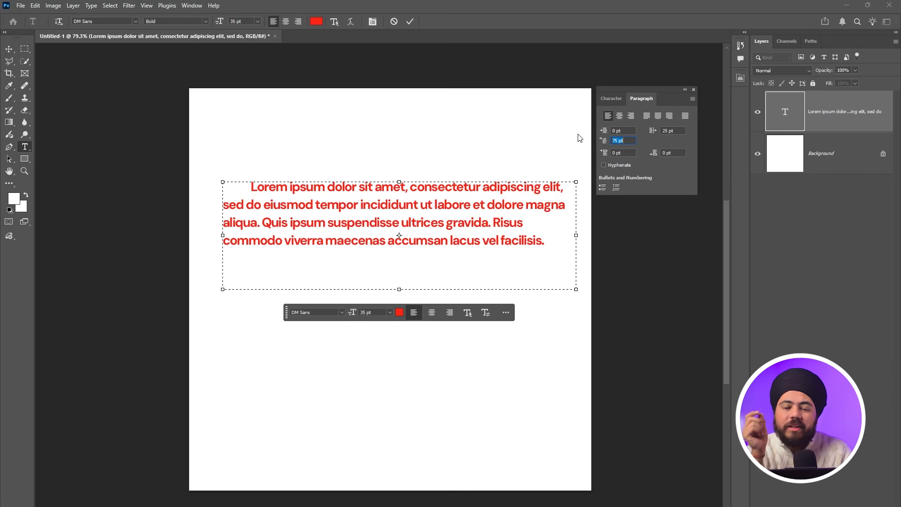
- Set the space before the paragraph to 15 pt and add a second paragraph reading "sadfsafasfd" below the lorem ipsum text
{"action": "key", "text": "Tab"}
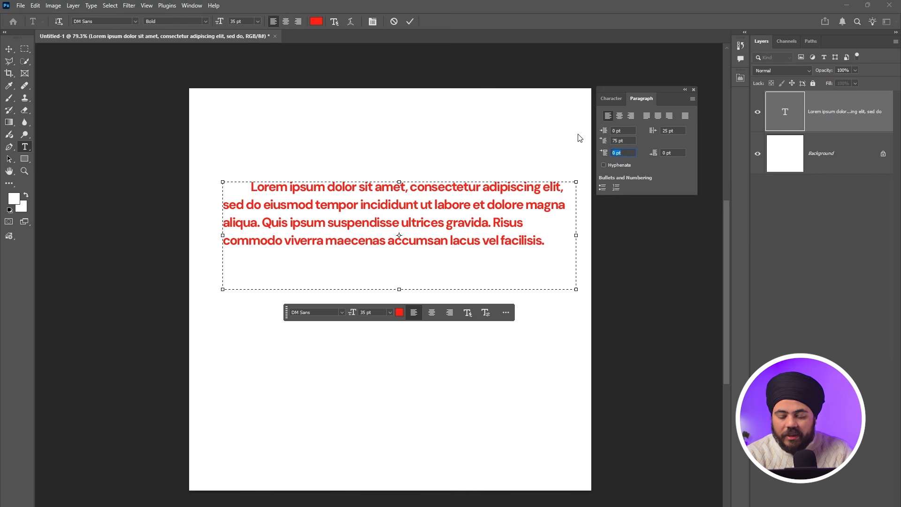
{"action": "key", "text": "shift+Up"}
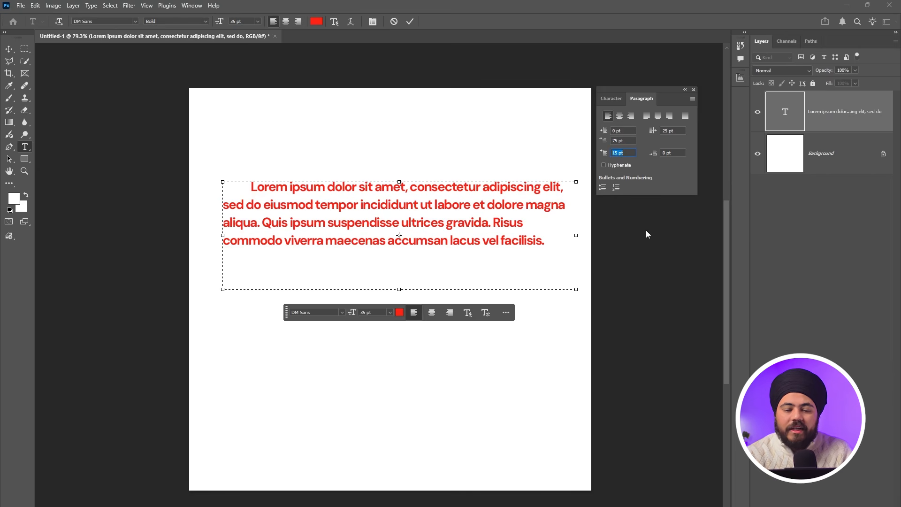
{"action": "left_click", "coordinate": [544, 241]}
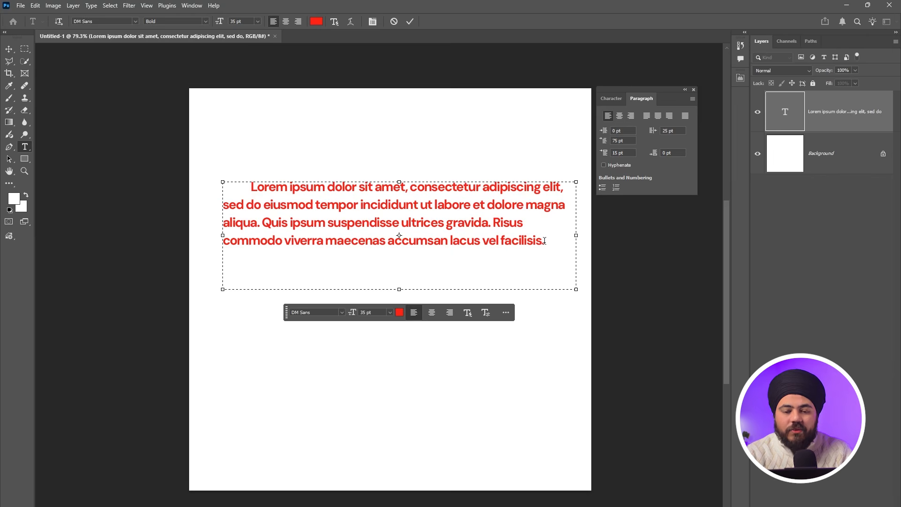
{"action": "key", "text": "Return"}
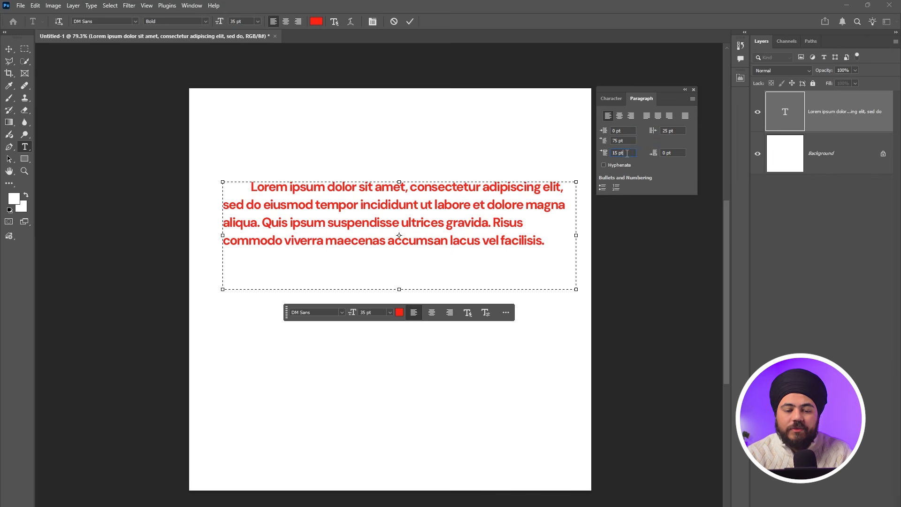
{"action": "left_click", "coordinate": [316, 260]}
{"action": "type", "text": "sadf"}
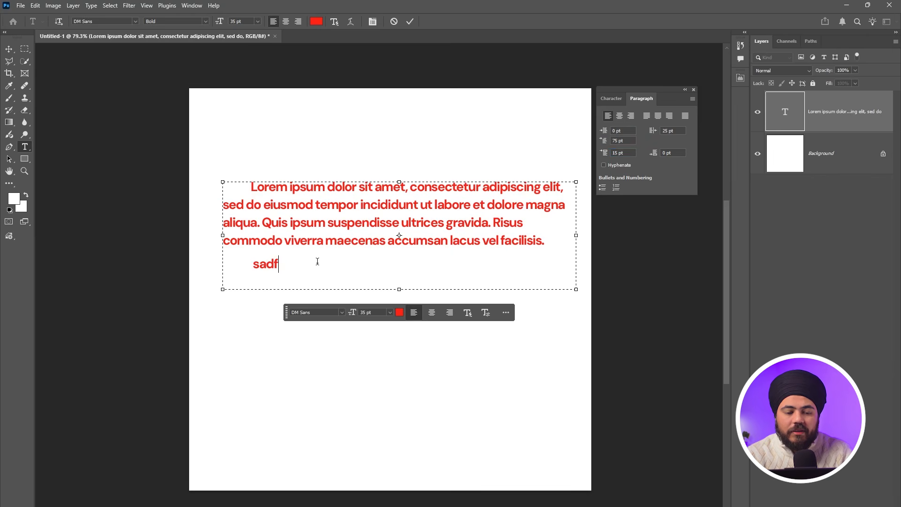
{"action": "type", "text": "safas   fd"}
- Select all the text, lower the space before paragraphs to -1.5 pt, and raise it to 23.5 pt
{"action": "key", "text": "ctrl+a"}
{"action": "left_click", "coordinate": [627, 154]}
{"action": "key", "text": "Down"}
{"action": "key", "text": "Down"}
{"action": "key", "text": "Down"}
{"action": "key", "text": "Down"}
{"action": "key", "text": "Down"}
{"action": "key", "text": "Down"}
{"action": "key", "text": "Down"}
{"action": "key", "text": "Down"}
{"action": "key", "text": "Down"}
{"action": "key", "text": "Down"}
{"action": "key", "text": "Down"}
{"action": "key", "text": "Down"}
{"action": "key", "text": "Down"}
{"action": "key", "text": "Down"}
{"action": "key", "text": "Down"}
{"action": "key", "text": "Down"}
{"action": "key", "text": "Down"}
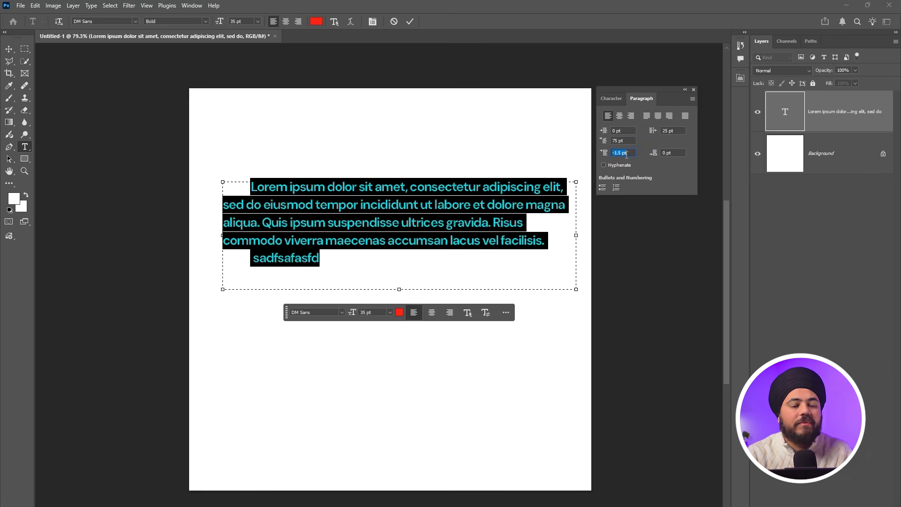
{"action": "key", "text": "Up"}
{"action": "key", "text": "Up"}
{"action": "key", "text": "Up"}
{"action": "key", "text": "Up"}
{"action": "key", "text": "Up"}
{"action": "key", "text": "Up"}
{"action": "key", "text": "Up"}
{"action": "key", "text": "Up"}
{"action": "key", "text": "Up"}
{"action": "key", "text": "Up"}
{"action": "key", "text": "Up"}
{"action": "key", "text": "Up"}
{"action": "key", "text": "Up"}
{"action": "key", "text": "Up"}
{"action": "key", "text": "Up"}
{"action": "key", "text": "Up"}
{"action": "key", "text": "Up"}
{"action": "key", "text": "Up"}
{"action": "key", "text": "Up"}
{"action": "key", "text": "Up"}
- Raise the space after paragraphs to 20 pt for the selected text, and lower it to -5 pt
{"action": "key", "text": "Tab"}
{"action": "key", "text": "Up"}
{"action": "key", "text": "Up"}
{"action": "key", "text": "Up"}
{"action": "key", "text": "Up"}
{"action": "key", "text": "Up"}
{"action": "key", "text": "Up"}
{"action": "key", "text": "Up"}
{"action": "key", "text": "Up"}
{"action": "key", "text": "Up"}
{"action": "key", "text": "Up"}
{"action": "key", "text": "Up"}
{"action": "key", "text": "Up"}
{"action": "key", "text": "Up"}
{"action": "key", "text": "Up"}
{"action": "key", "text": "Up"}
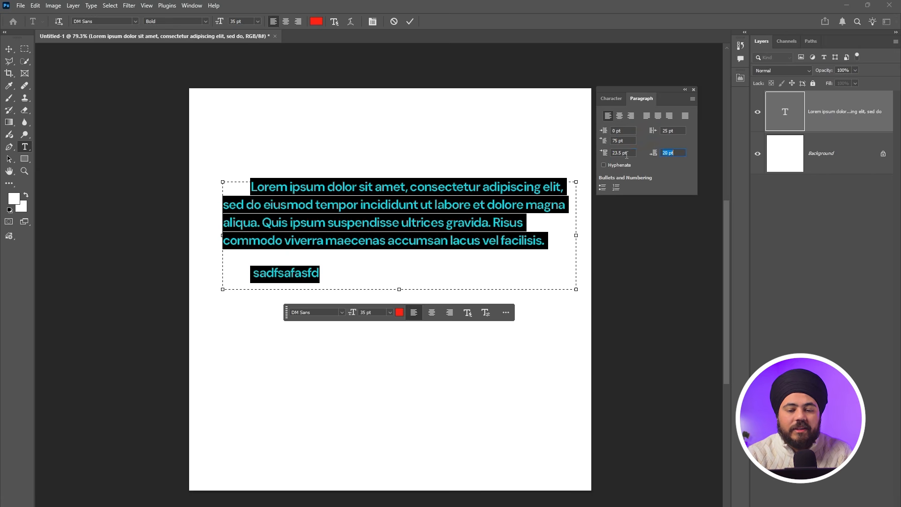
{"action": "key", "text": "Down"}
{"action": "key", "text": "Down"}
{"action": "key", "text": "Down"}
{"action": "key", "text": "Down"}
{"action": "key", "text": "Down"}
{"action": "key", "text": "Down"}
{"action": "key", "text": "Down"}
{"action": "key", "text": "Down"}
{"action": "key", "text": "Down"}
{"action": "key", "text": "Down"}
{"action": "key", "text": "Down"}
{"action": "key", "text": "Down"}
{"action": "key", "text": "Down"}
{"action": "key", "text": "Down"}
{"action": "key", "text": "Down"}
{"action": "key", "text": "Down"}
{"action": "key", "text": "Down"}
{"action": "key", "text": "Down"}
{"action": "key", "text": "Down"}
{"action": "key", "text": "Down"}
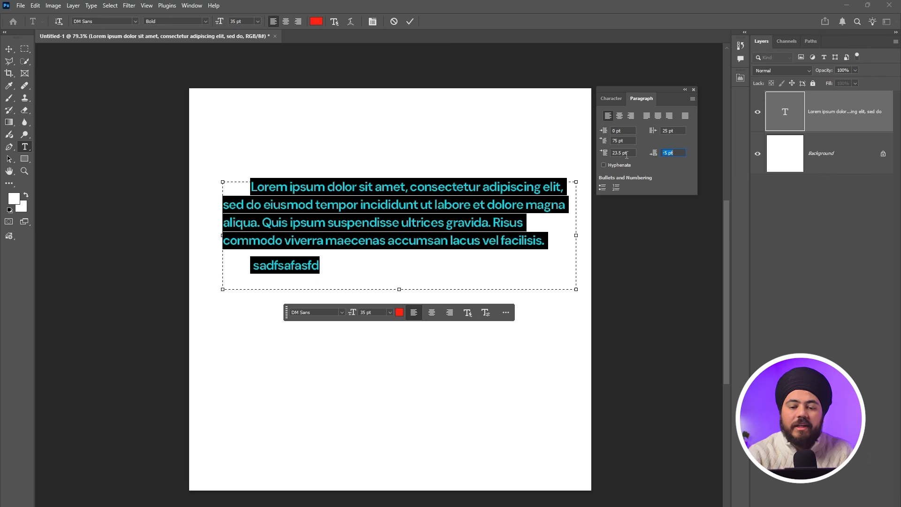
- Delete the extra "sadfsafasfd" paragraph below the lorem ipsum text
{"action": "left_click", "coordinate": [615, 152]}
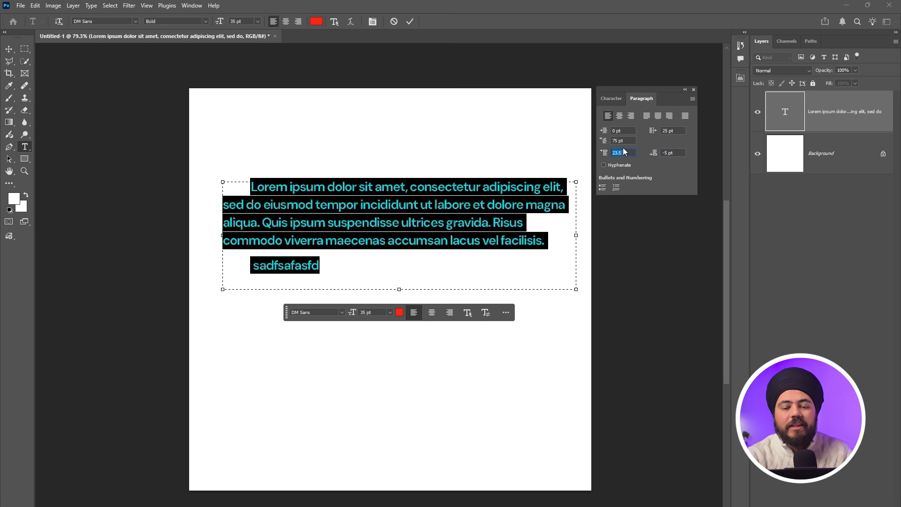
{"action": "left_click", "coordinate": [663, 152]}
{"action": "left_click_drag", "start_coordinate": [331, 259], "coordinate": [236, 269]}
{"action": "key", "text": "BackSpace"}
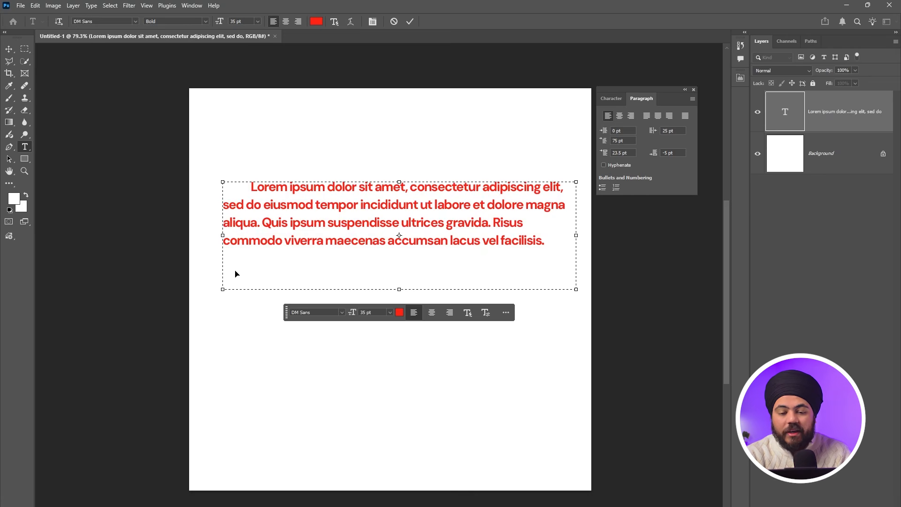
{"action": "key", "text": "ctrl+Return"}
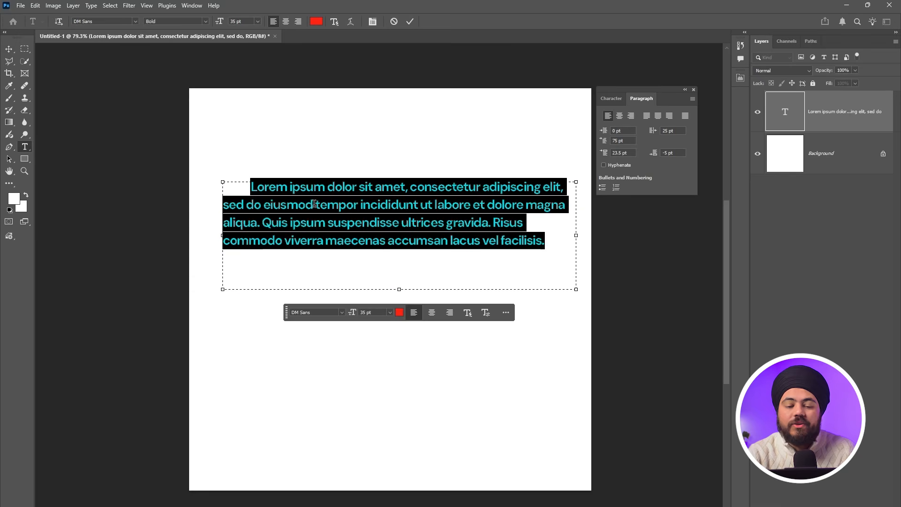
- Turn on hyphenation for the whole lorem ipsum paragraph and highlight the word "commodo" at the line break
{"action": "left_click", "coordinate": [605, 165]}
{"action": "left_click", "coordinate": [521, 237]}
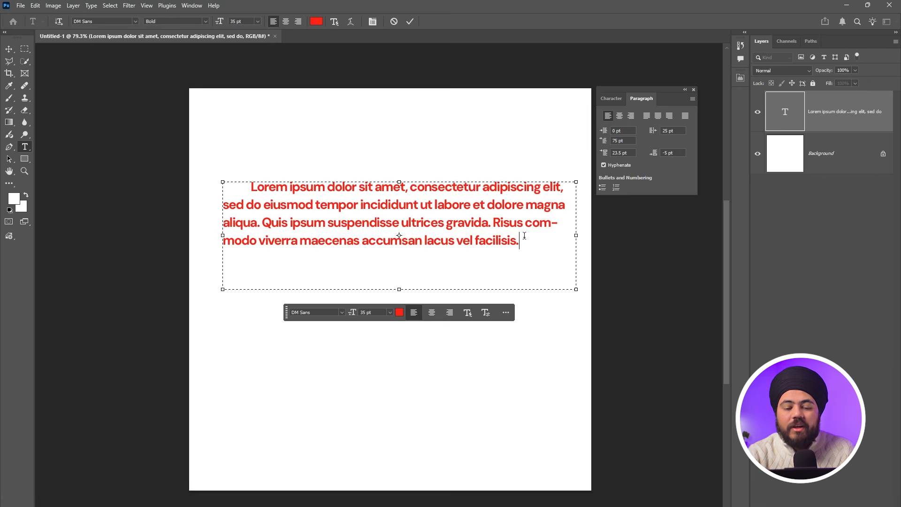
{"action": "left_click_drag", "start_coordinate": [526, 223], "coordinate": [260, 255]}
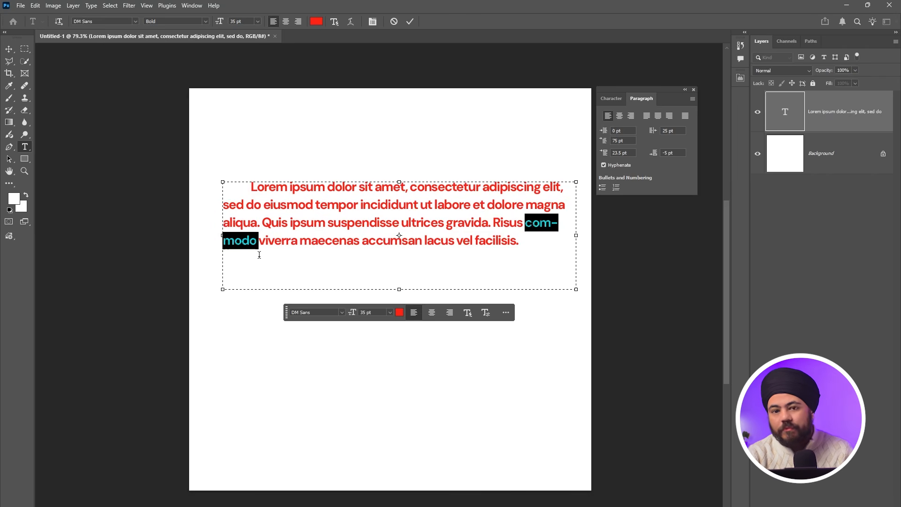
- Examine the hyphen in "commodo" at the line break and highlight the text from that word to the paragraph's end
{"action": "left_click", "coordinate": [540, 224]}
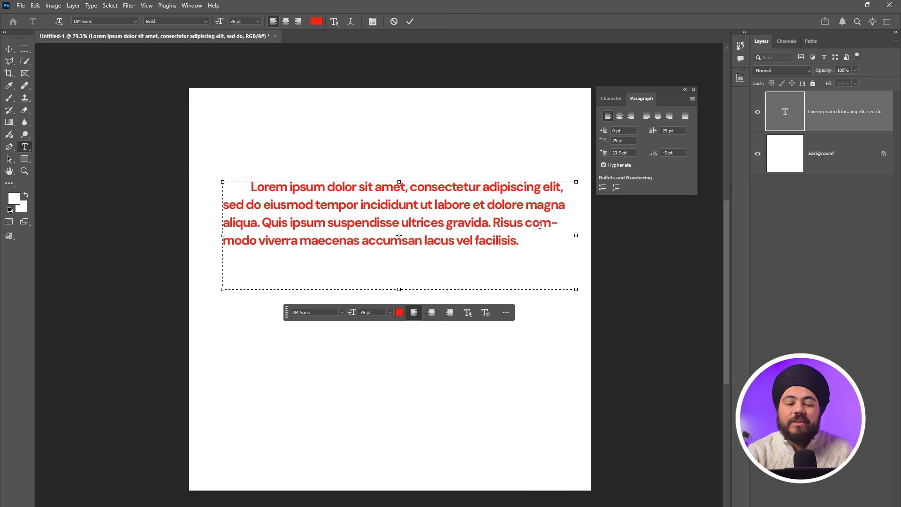
{"action": "left_click_drag", "start_coordinate": [540, 225], "coordinate": [556, 224]}
{"action": "left_click", "coordinate": [558, 224]}
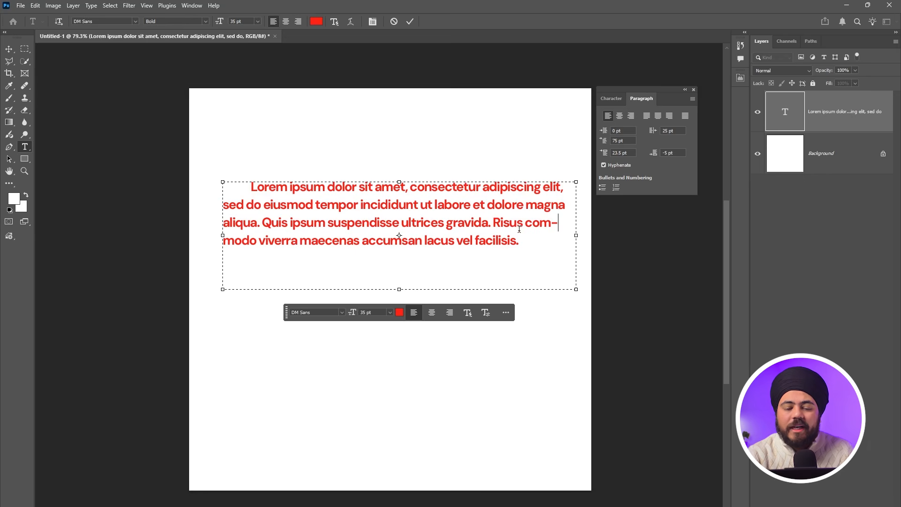
{"action": "left_click_drag", "start_coordinate": [528, 226], "coordinate": [255, 254]}
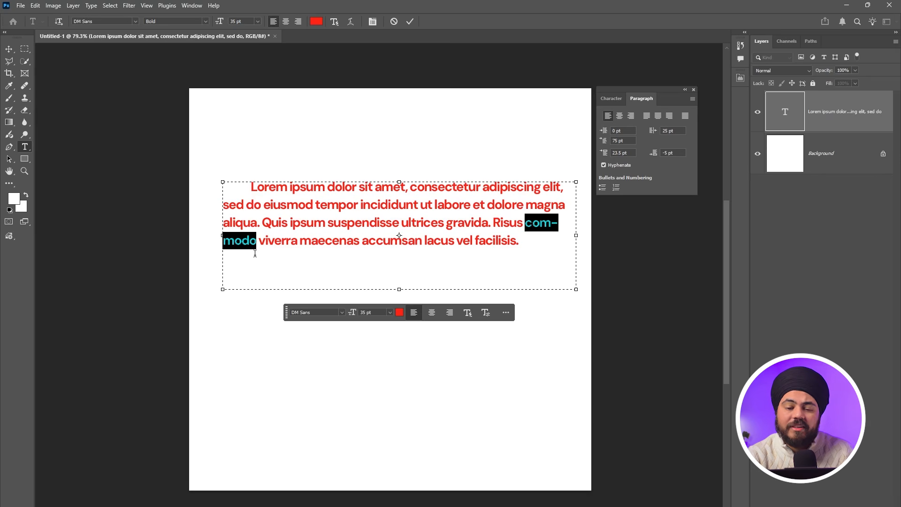
{"action": "left_click", "coordinate": [521, 222]}
{"action": "left_click_drag", "start_coordinate": [521, 222], "coordinate": [537, 242]}
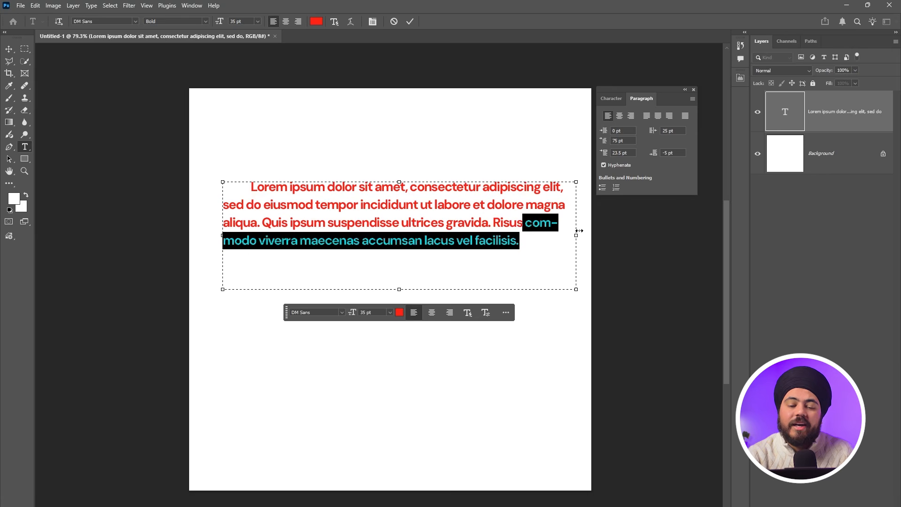
- Try a paragraph break before "commodo" to avoid the hyphenated split, and remove the break
{"action": "left_click", "coordinate": [525, 224]}
{"action": "key", "text": "Return"}
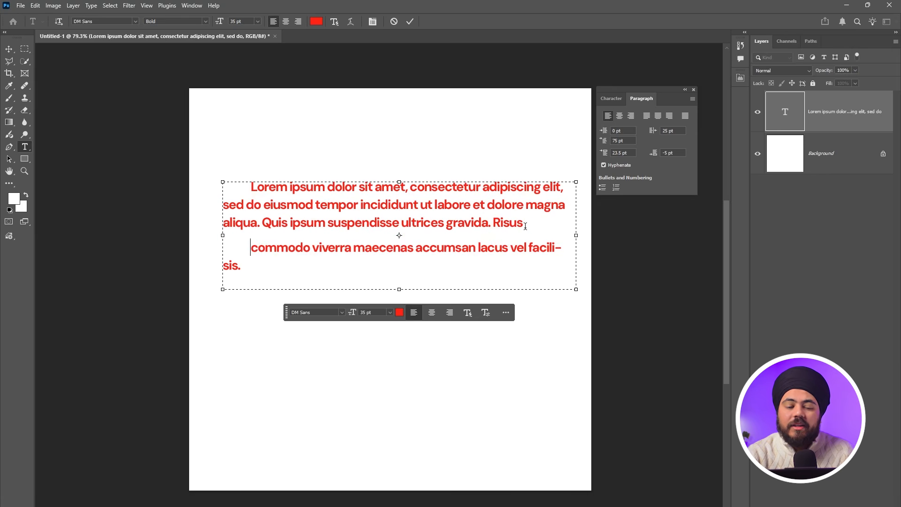
{"action": "key", "text": "BackSpace"}
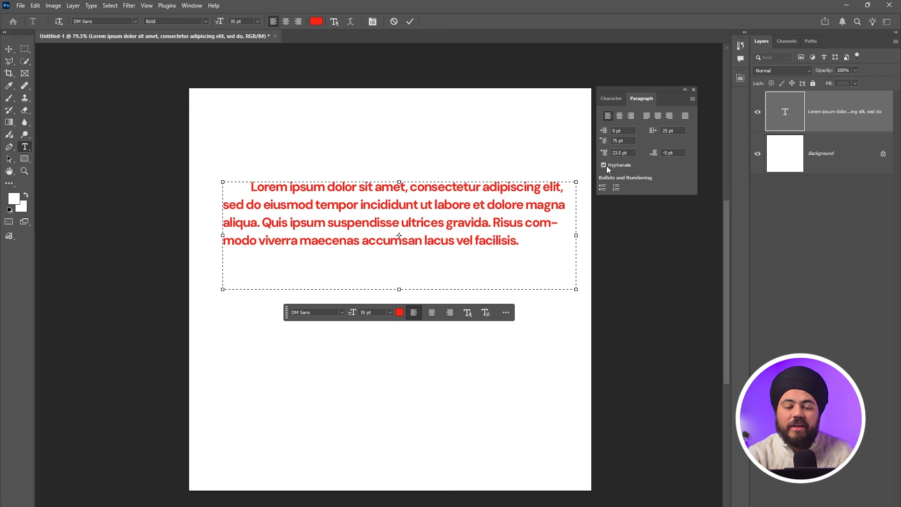
- Turn off hyphenation for the whole lorem ipsum paragraph
{"action": "key", "text": "ctrl+a"}
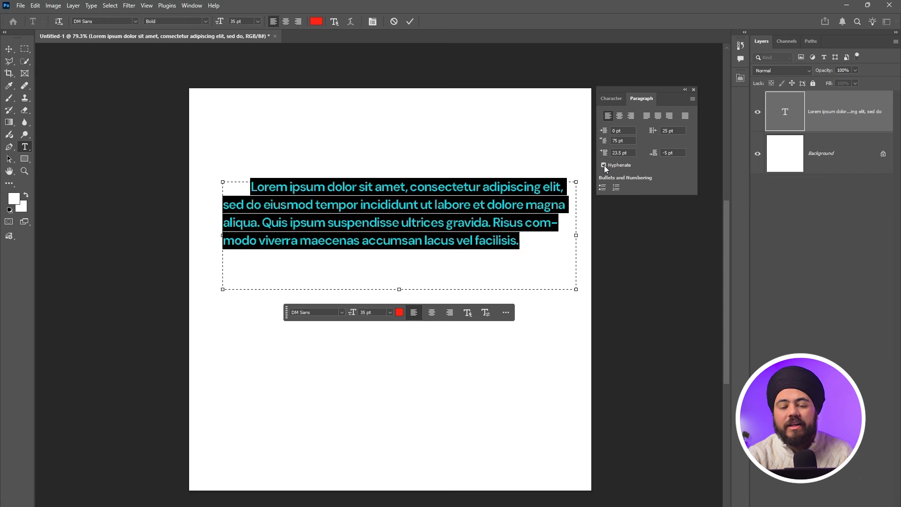
{"action": "left_click", "coordinate": [604, 165]}
{"action": "left_click", "coordinate": [516, 207]}
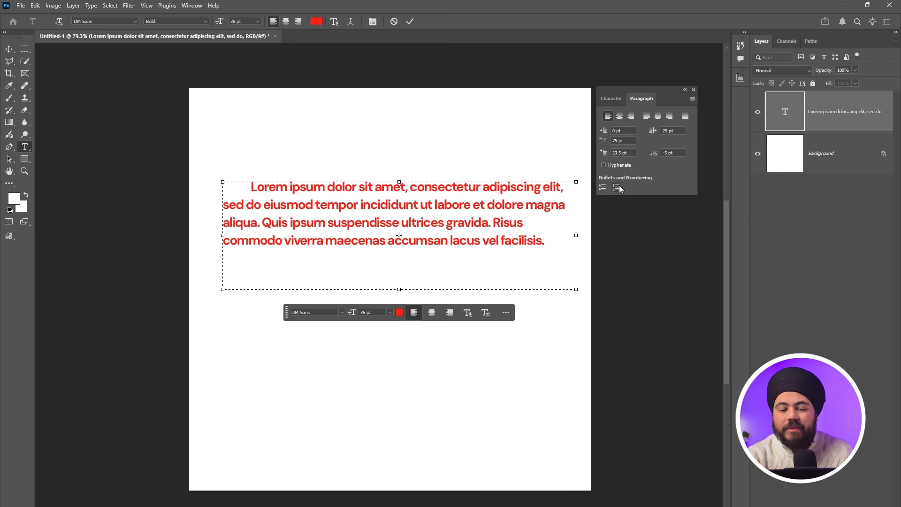
- Add the lines "sadfsaf", "asd", "fsdfs" and "f" below the lorem ipsum paragraph, extending the text box downward to fit them
{"action": "left_click", "coordinate": [559, 232]}
{"action": "key", "text": "Return"}
{"action": "type", "text": "sadfsaf"}
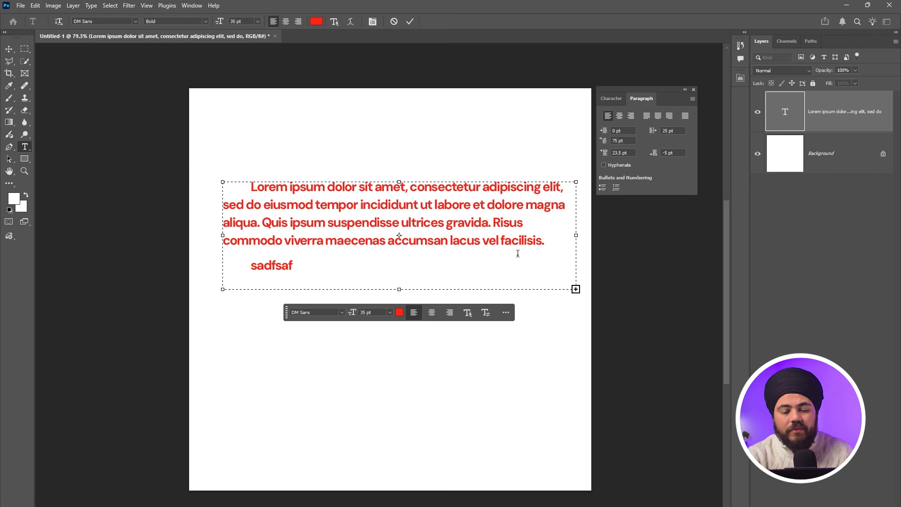
{"action": "left_click_drag", "start_coordinate": [397, 292], "coordinate": [399, 367]}
- Switch the four short lines between bulleted and numbered lists, and leave them as a bulleted list
{"action": "left_click_drag", "start_coordinate": [297, 351], "coordinate": [248, 264]}
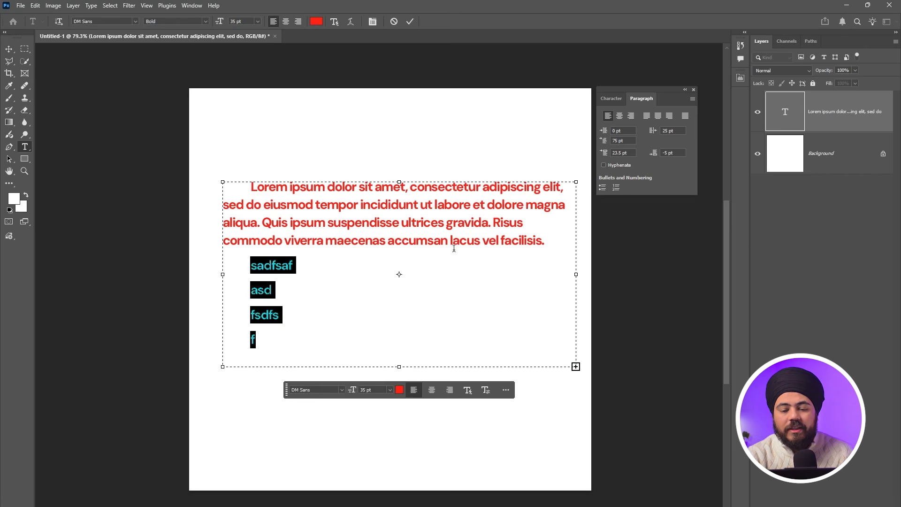
{"action": "left_click", "coordinate": [603, 187]}
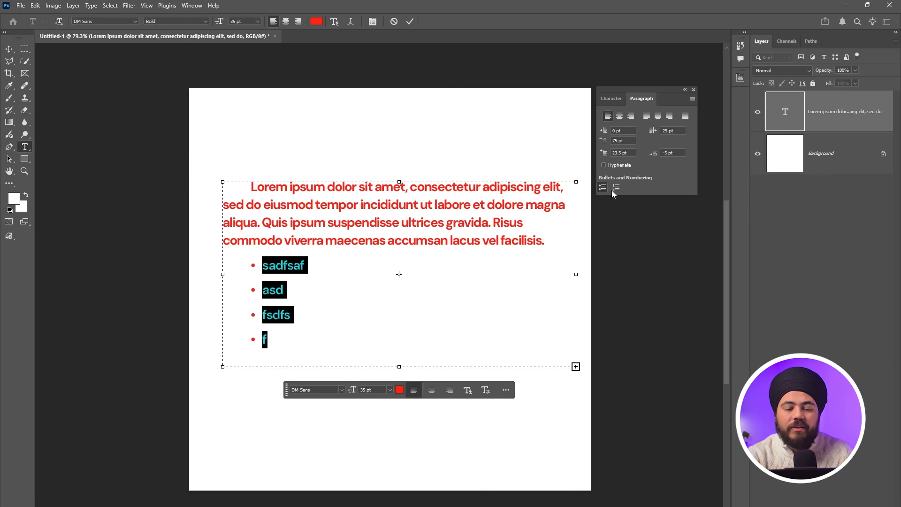
{"action": "left_click", "coordinate": [617, 187]}
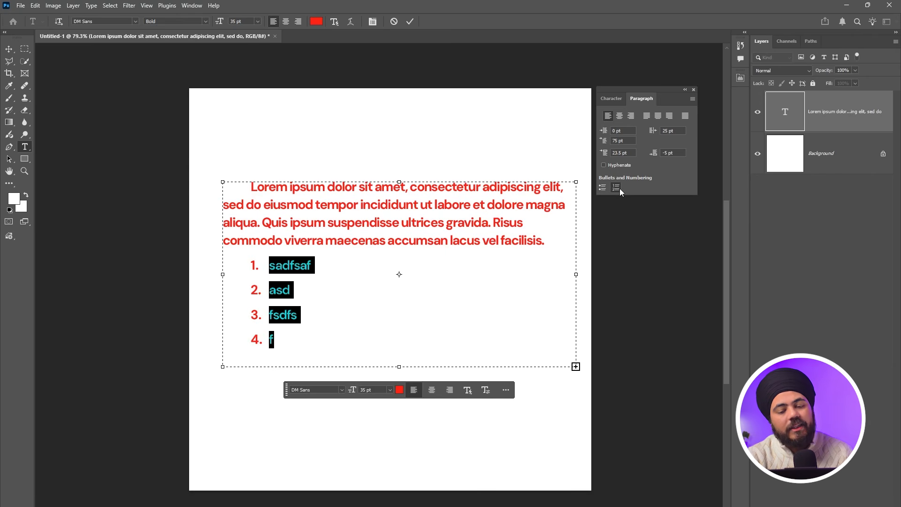
{"action": "left_click", "coordinate": [620, 188]}
{"action": "left_click", "coordinate": [619, 188]}
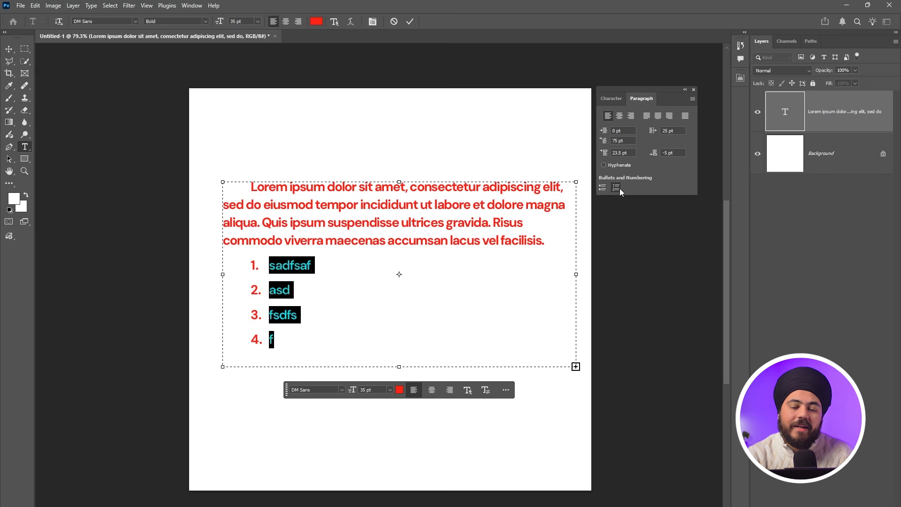
{"action": "left_click", "coordinate": [601, 189]}
{"action": "left_click", "coordinate": [619, 188]}
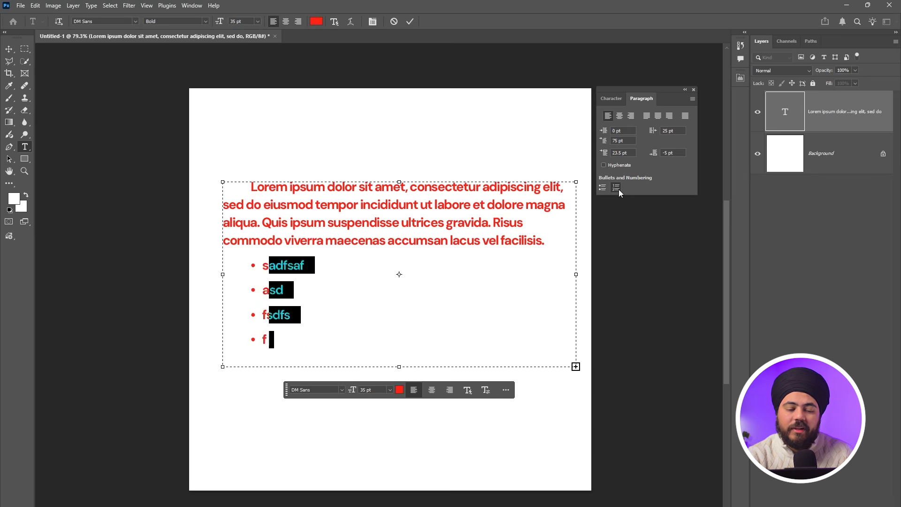
{"action": "left_click", "coordinate": [603, 188]}
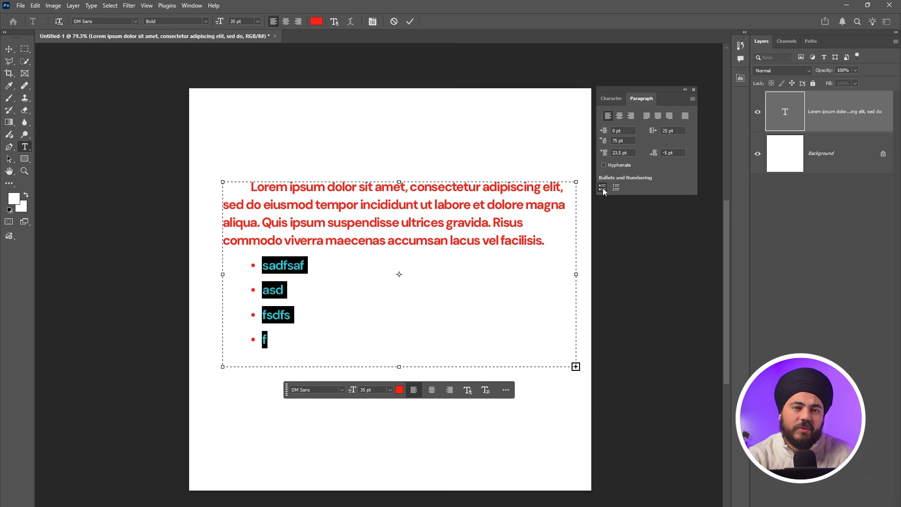
{"action": "left_click", "coordinate": [331, 314]}
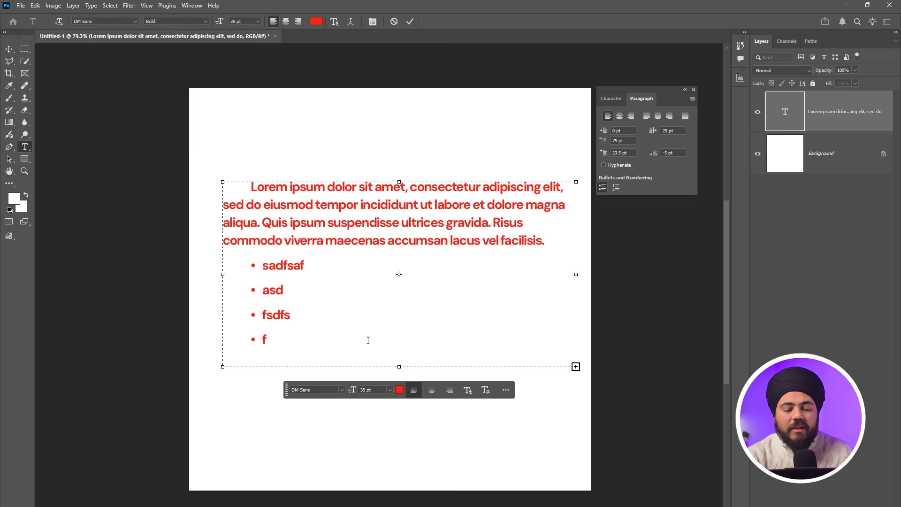
- Shorten the text box to fit only the lorem ipsum paragraph, select all the text, and extend the box to reveal the overflowing lines
{"action": "left_click_drag", "start_coordinate": [399, 366], "coordinate": [376, 264]}
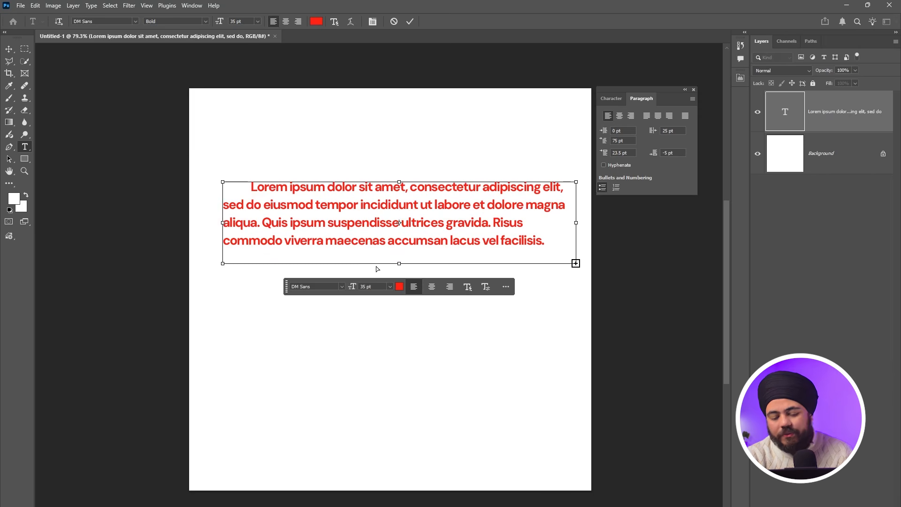
{"action": "key", "text": "ctrl+a"}
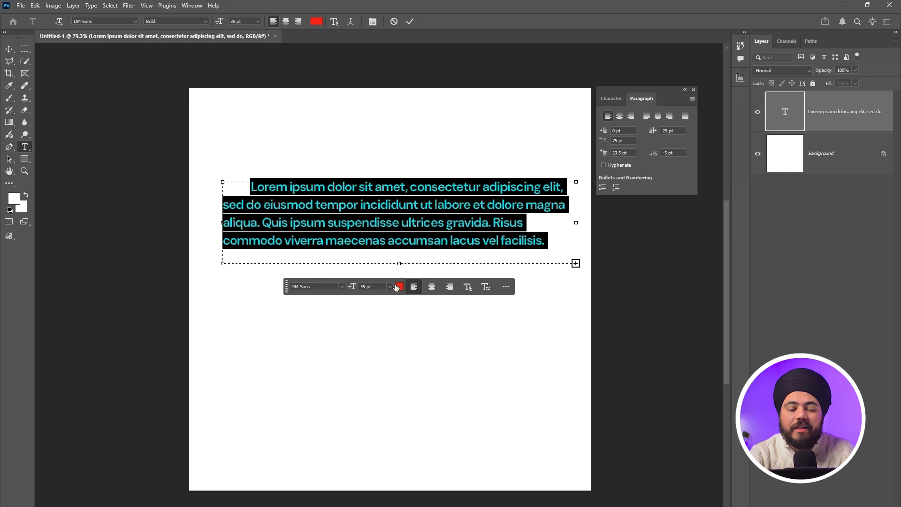
{"action": "left_click_drag", "start_coordinate": [397, 265], "coordinate": [388, 413]}
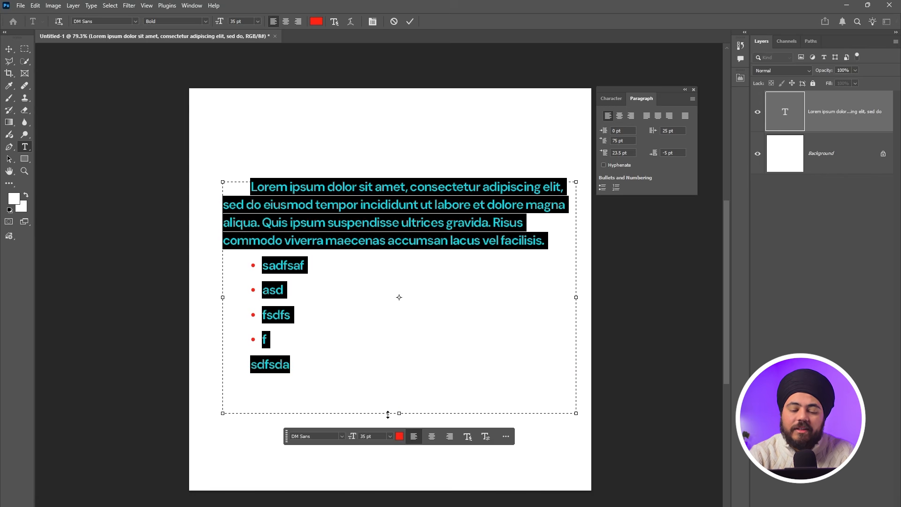
- Shorten the text box so it ends just below the last bullet, "f"
{"action": "left_click", "coordinate": [328, 384]}
{"action": "left_click_drag", "start_coordinate": [399, 413], "coordinate": [399, 364]}
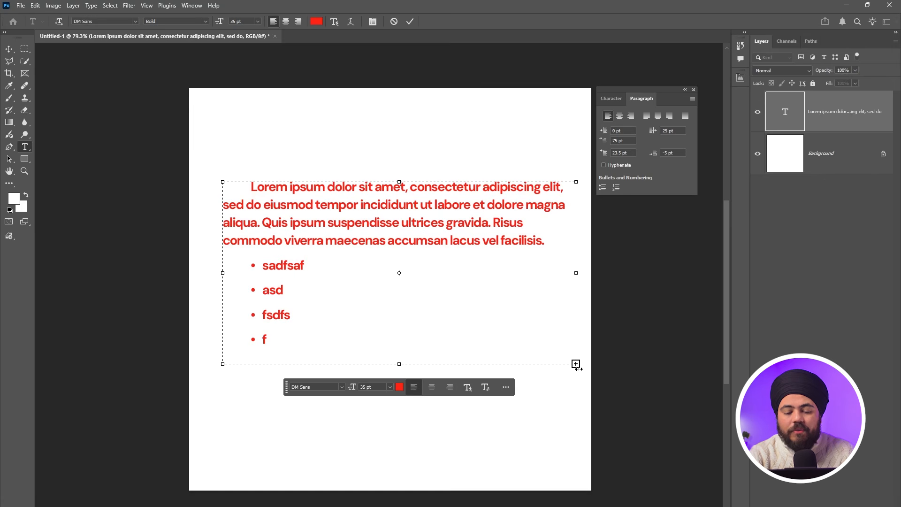
{"action": "left_click", "coordinate": [423, 330]}
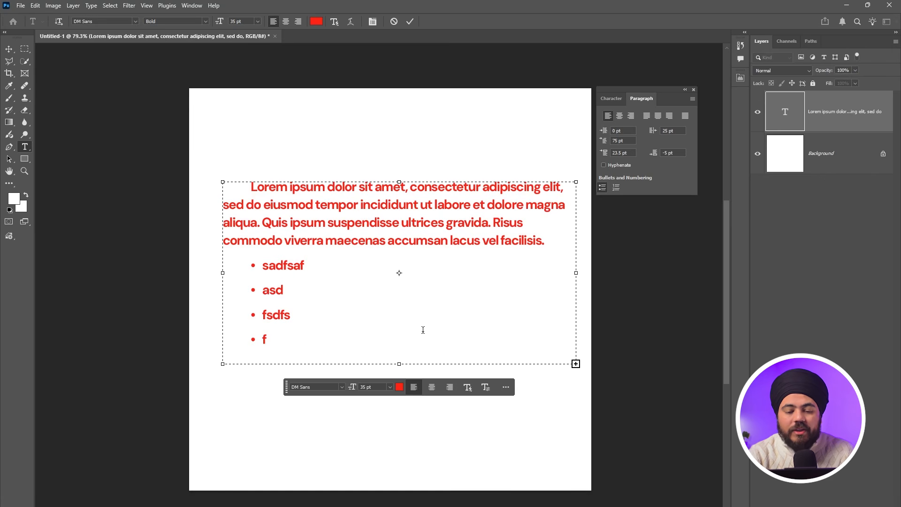
- Commit the text edits and delete the lorem ipsum text layer, leaving a blank canvas
{"action": "key", "text": "ctrl+Return"}
{"action": "key", "text": "v"}
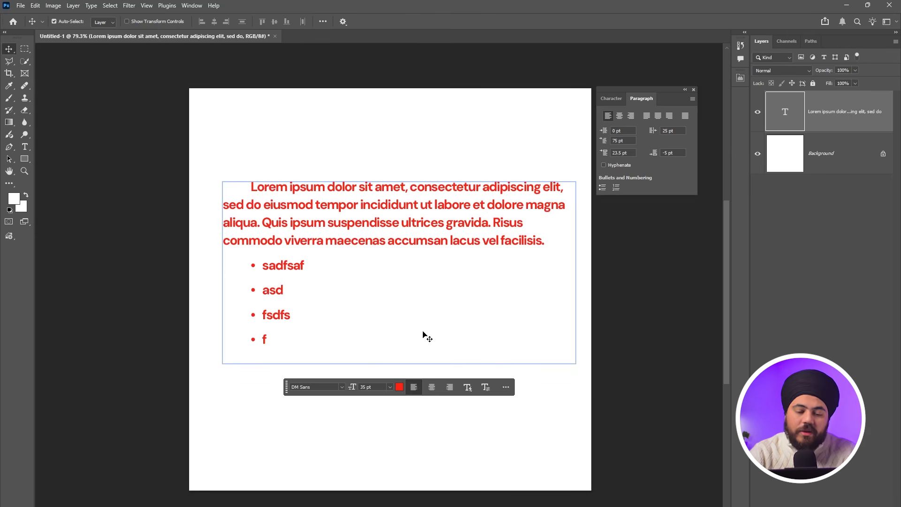
{"action": "key", "text": "Delete"}
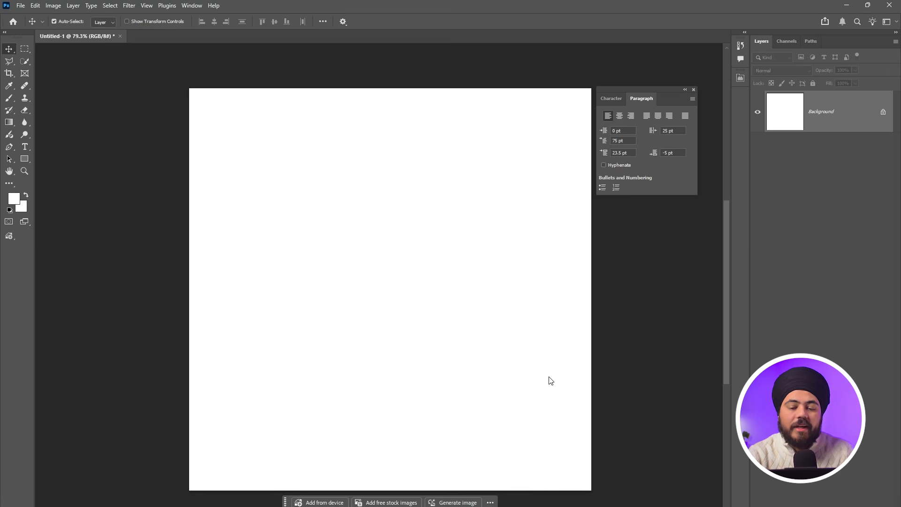
- Switch to the Chrome browser and search Google Images for "typography"
{"action": "key", "text": "alt+Tab"}
{"action": "key", "text": "alt+Tab"}
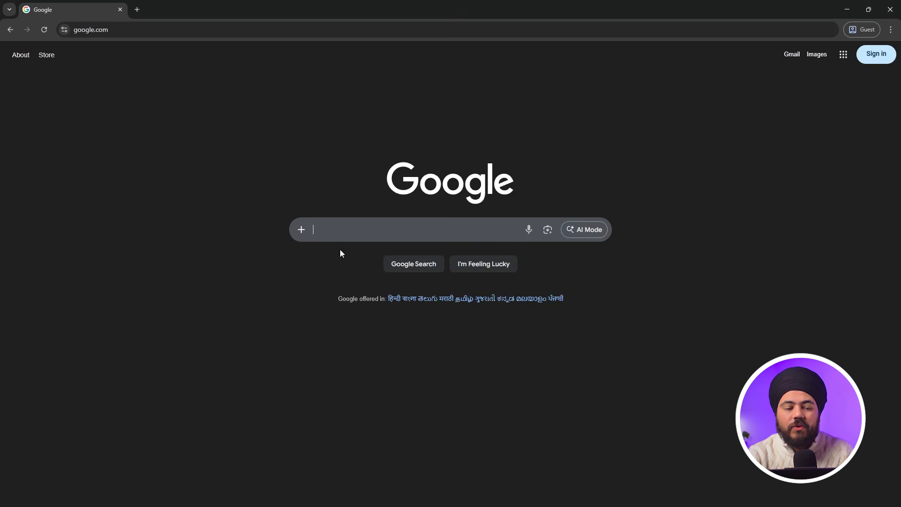
{"action": "left_click", "coordinate": [191, 29]}
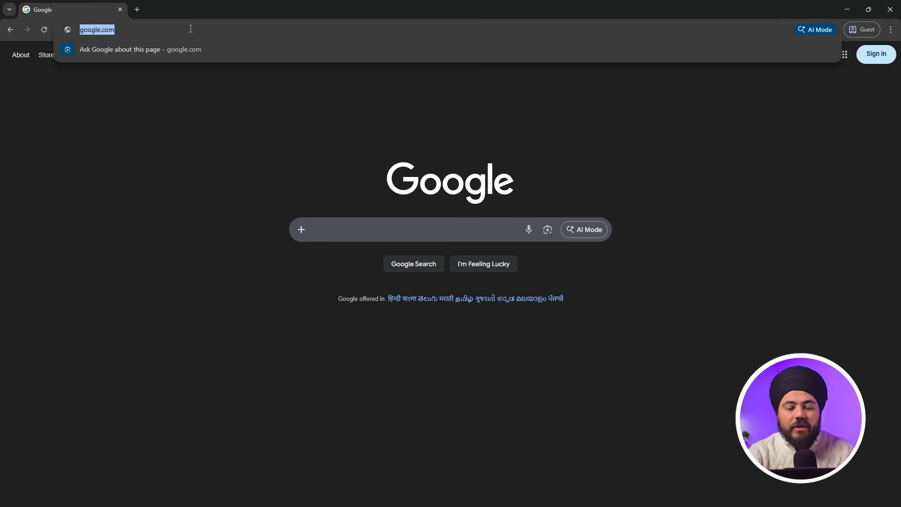
{"action": "left_click", "coordinate": [330, 238]}
{"action": "type", "text": "typ"}
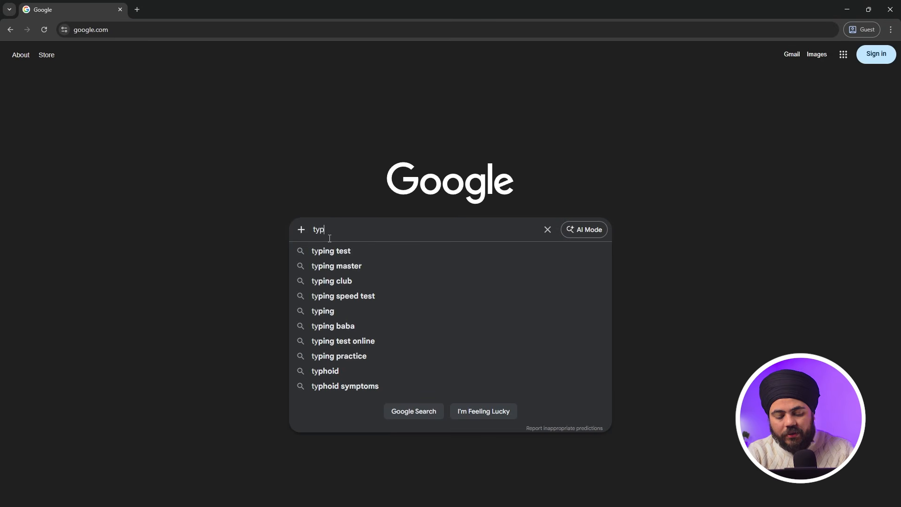
{"action": "type", "text": "ography"}
{"action": "key", "text": "Return"}
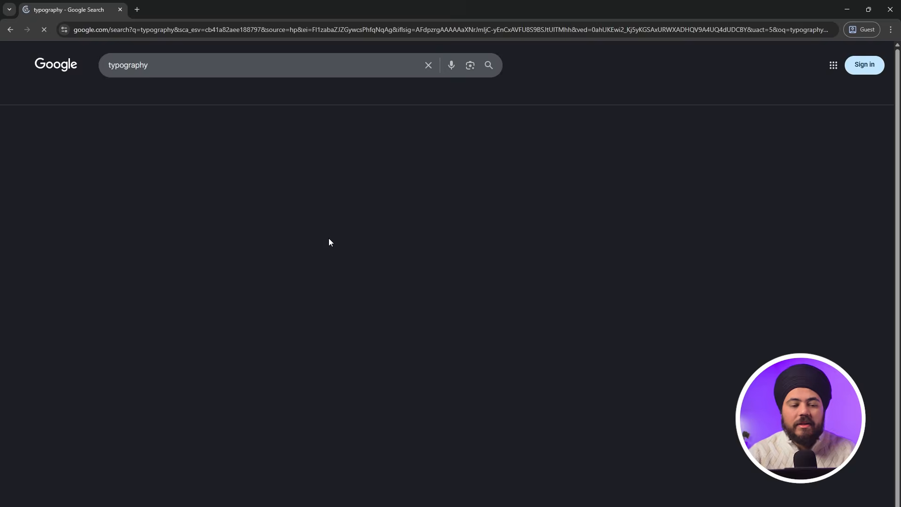
{"action": "left_click", "coordinate": [174, 95]}
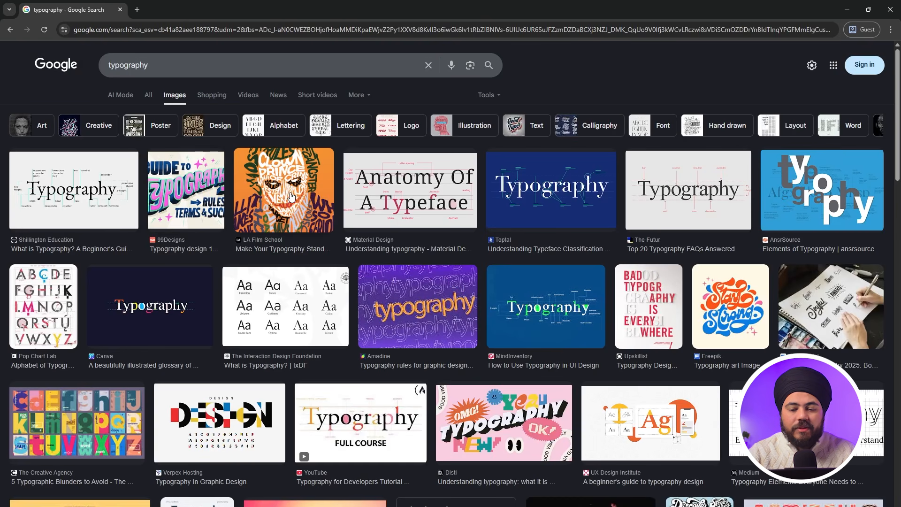
- Refine the image search to "typography poster"
{"action": "left_click", "coordinate": [199, 66]}
{"action": "type", "text": "poster"}
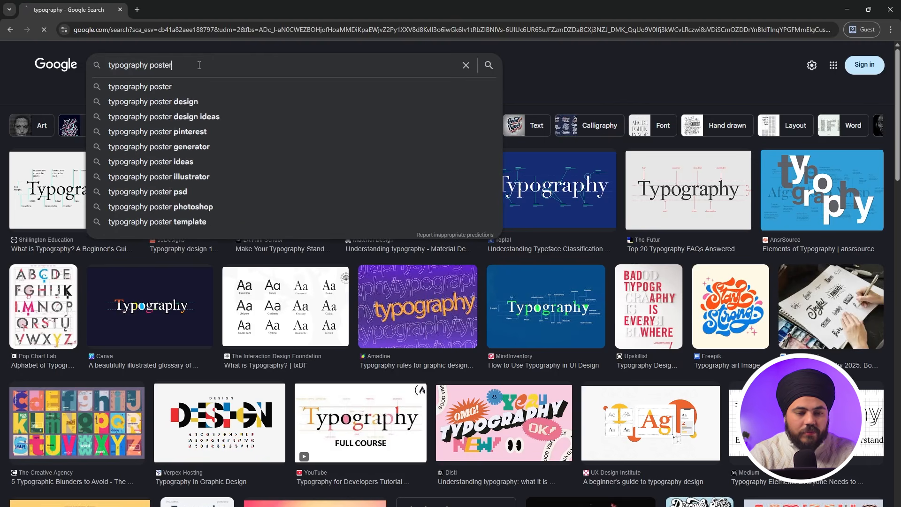
{"action": "key", "text": "Return"}
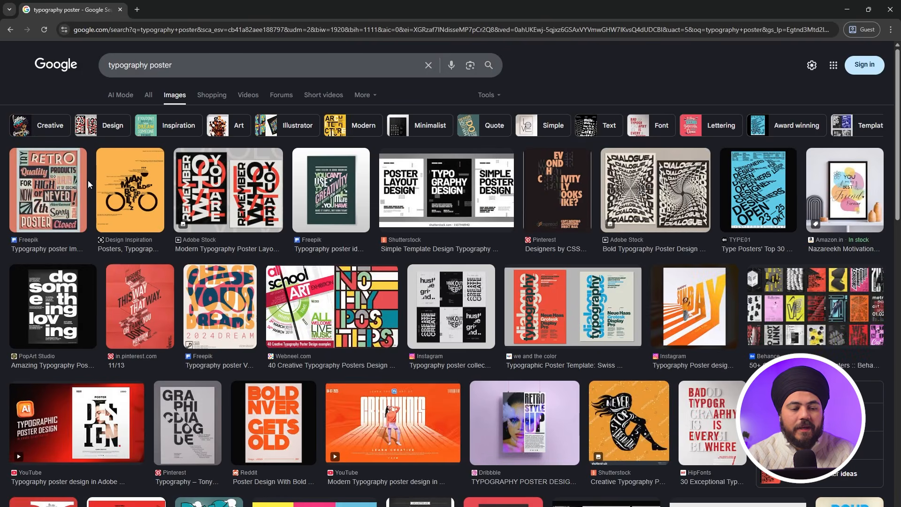
- Browse the typography poster results for inspiration, previewing the Adobe Stock, Freepik, Shutterstock and 123RF designs
{"action": "left_click", "coordinate": [202, 202]}
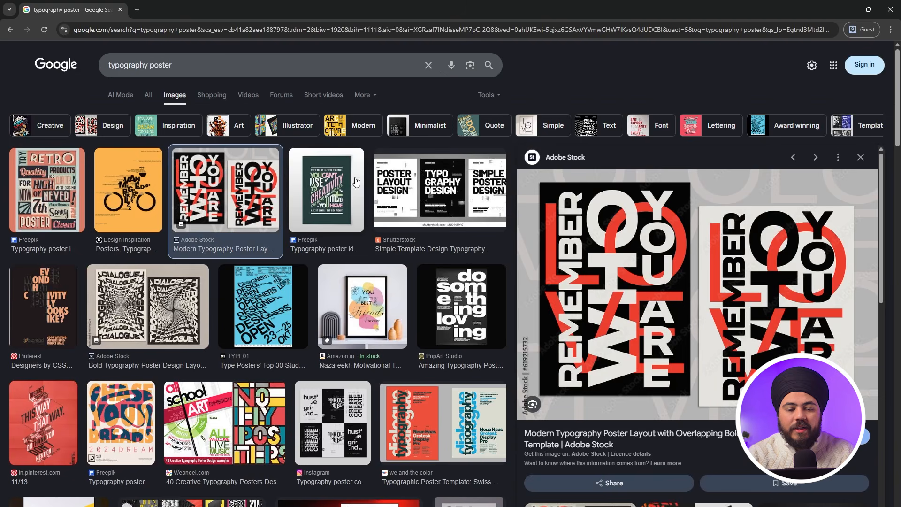
{"action": "left_click", "coordinate": [307, 190]}
{"action": "left_click", "coordinate": [463, 211]}
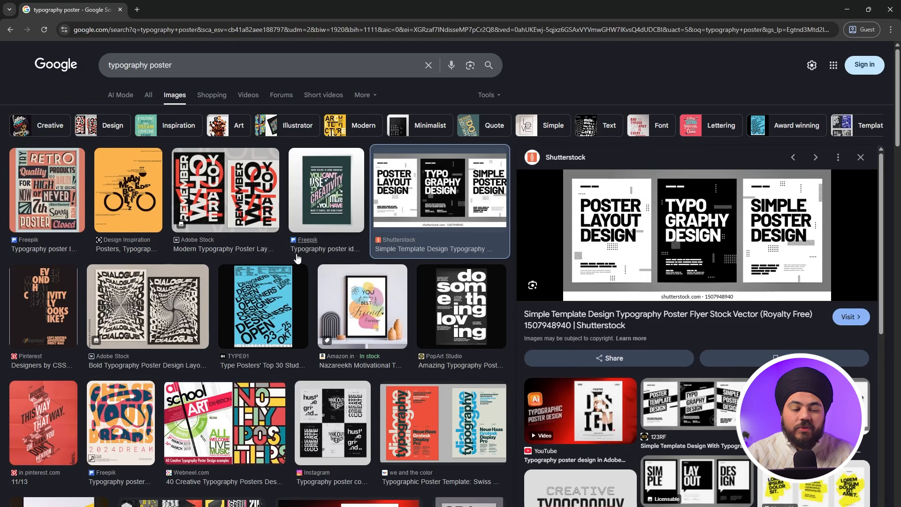
{"action": "scroll", "coordinate": [297, 258], "scroll_direction": "down", "scroll_amount": 1}
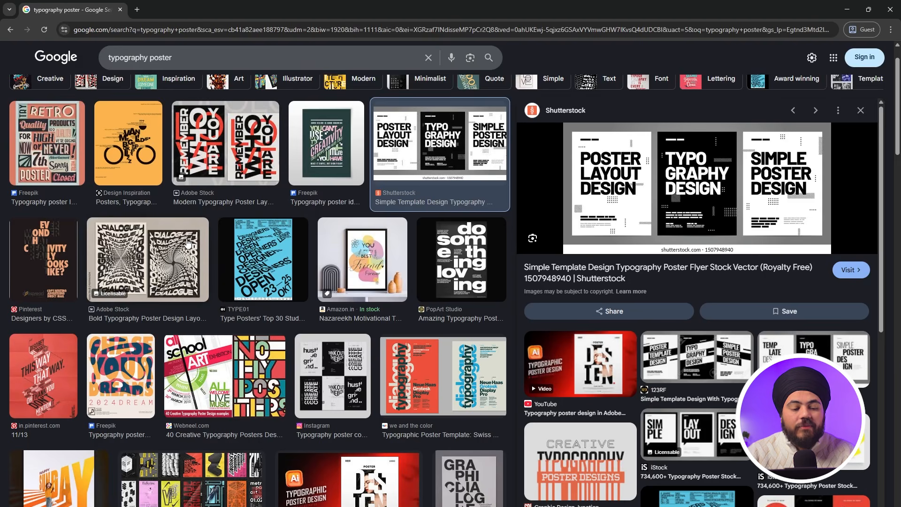
{"action": "scroll", "coordinate": [187, 243], "scroll_direction": "down", "scroll_amount": 6}
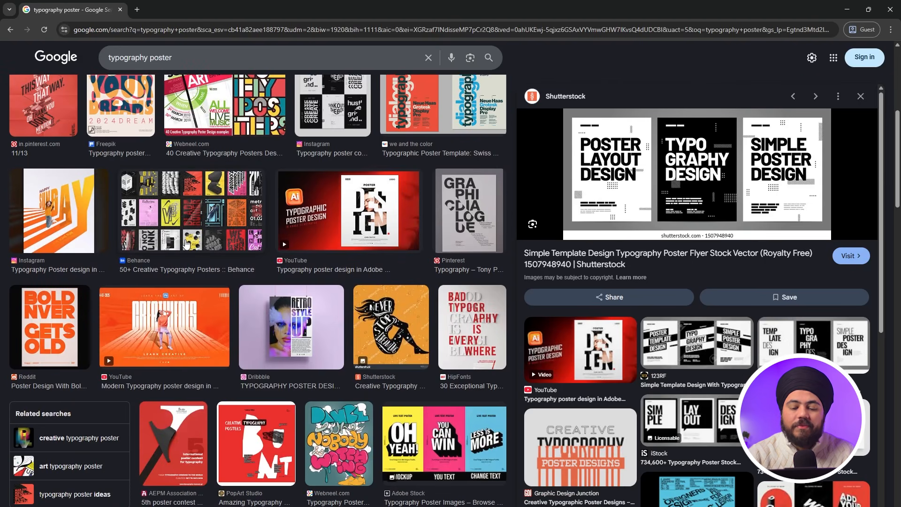
{"action": "scroll", "coordinate": [187, 244], "scroll_direction": "down", "scroll_amount": 2}
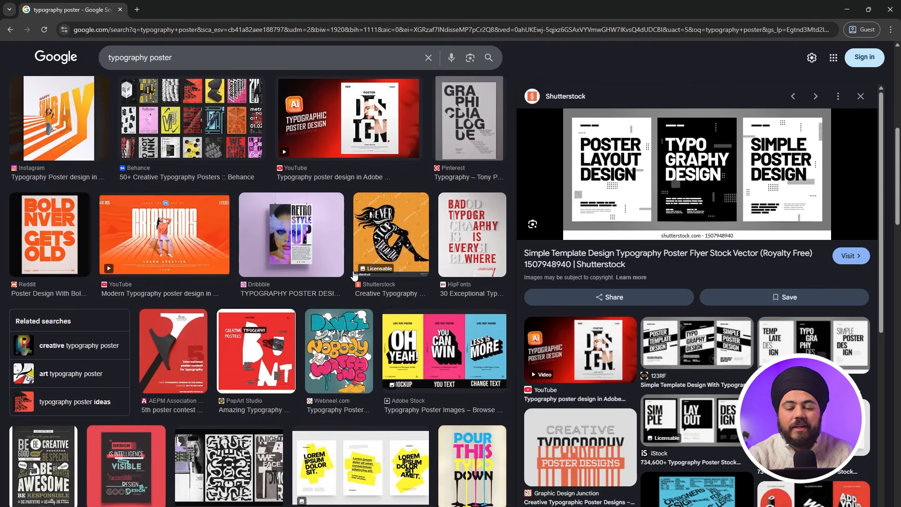
{"action": "left_click", "coordinate": [686, 339]}
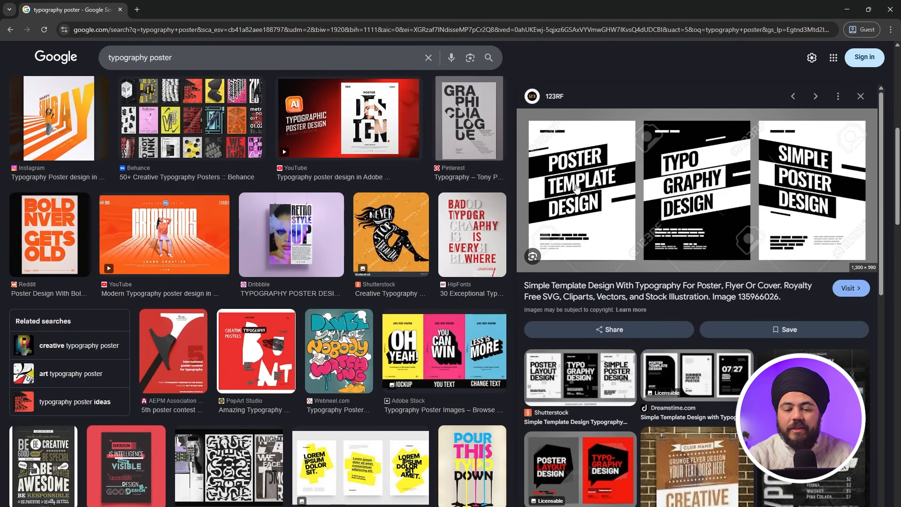
{"action": "scroll", "coordinate": [590, 195], "scroll_direction": "down", "scroll_amount": 3}
{"action": "scroll", "coordinate": [591, 195], "scroll_direction": "up", "scroll_amount": 3}
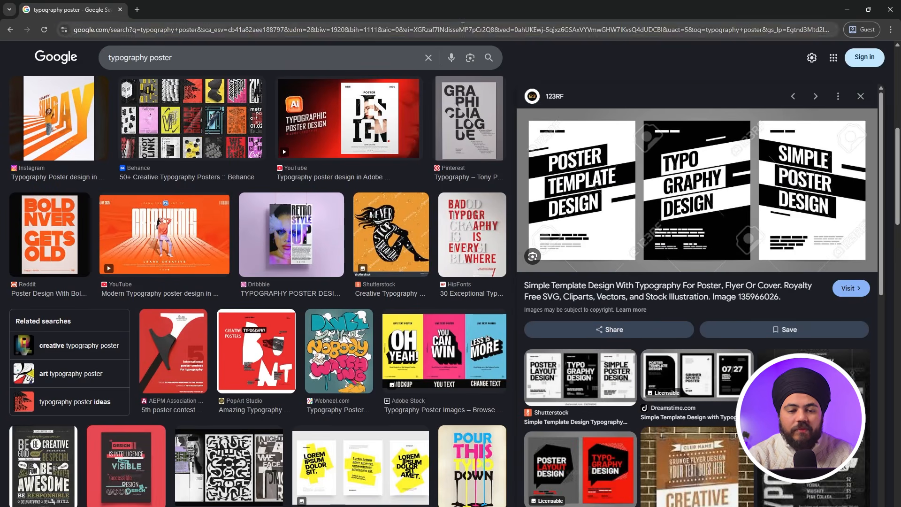
- Search Google for "freepick"
{"action": "left_click", "coordinate": [463, 27]}
{"action": "type", "text": "free"}
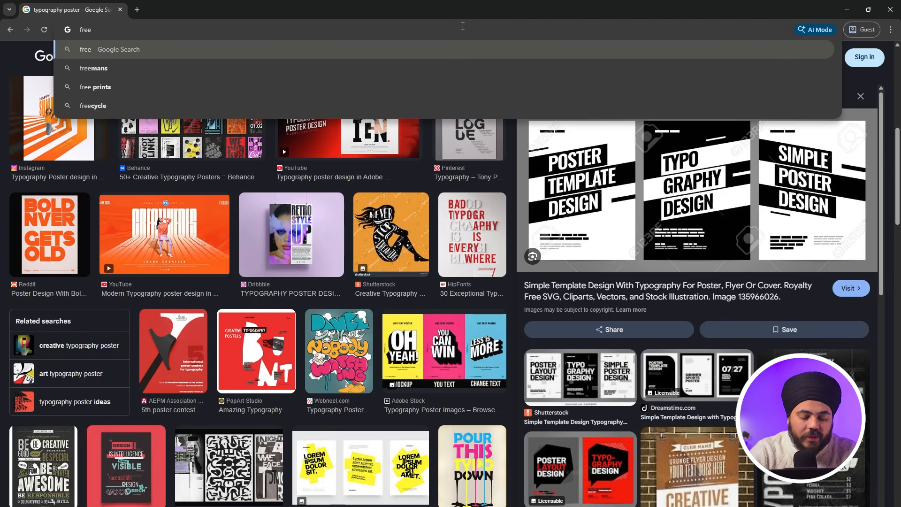
{"action": "type", "text": "pick"}
{"action": "key", "text": "Return"}
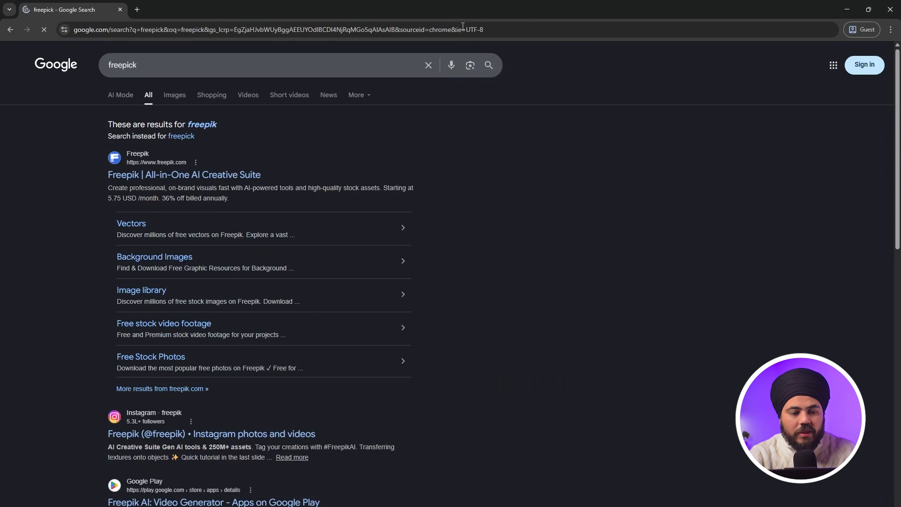
- Open the Freepik website from the Google results and search it for "typography poster"
{"action": "left_click", "coordinate": [238, 178]}
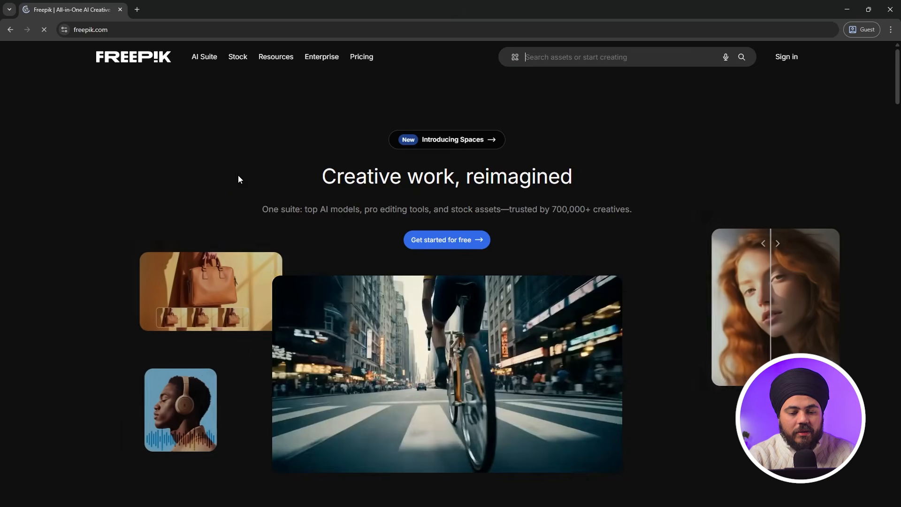
{"action": "left_click", "coordinate": [526, 56]}
{"action": "type", "text": "typ"}
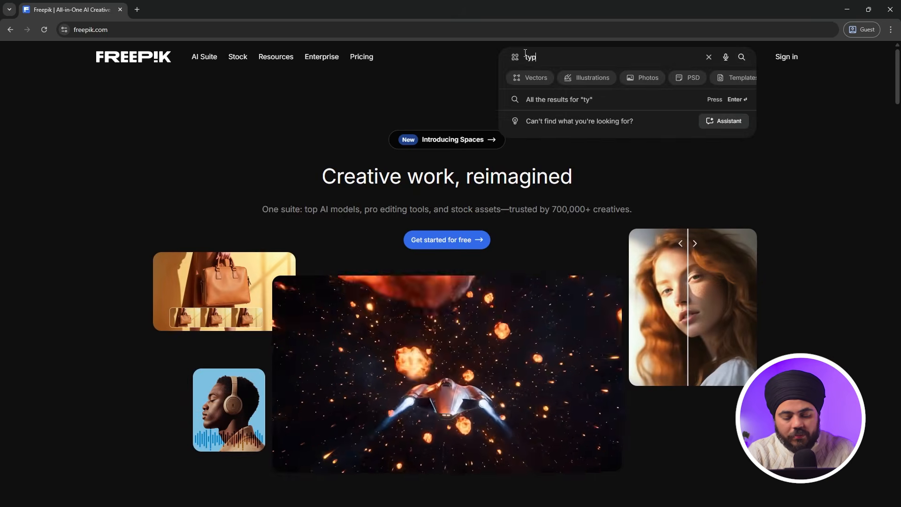
{"action": "type", "text": "ography poster"}
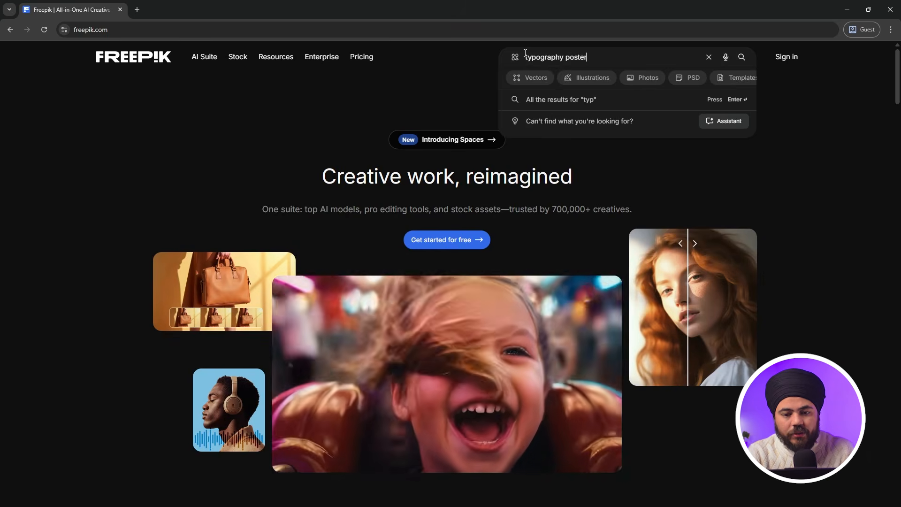
{"action": "key", "text": "Return"}
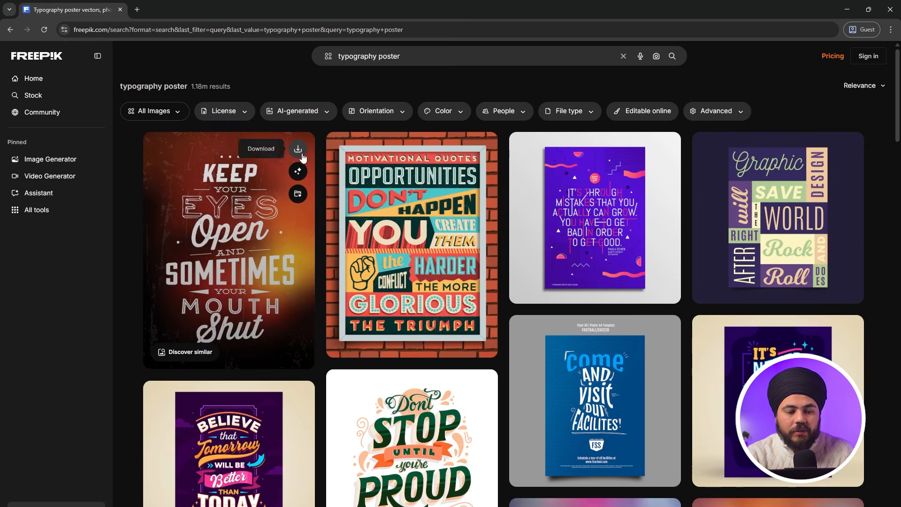
- Browse the Freepik typography poster results and open the "Doe Sangue Salve Vidas!" poster as a reference
{"action": "scroll", "coordinate": [170, 281], "scroll_direction": "down", "scroll_amount": 1}
{"action": "scroll", "coordinate": [170, 280], "scroll_direction": "down", "scroll_amount": 1}
{"action": "scroll", "coordinate": [170, 280], "scroll_direction": "down", "scroll_amount": 1}
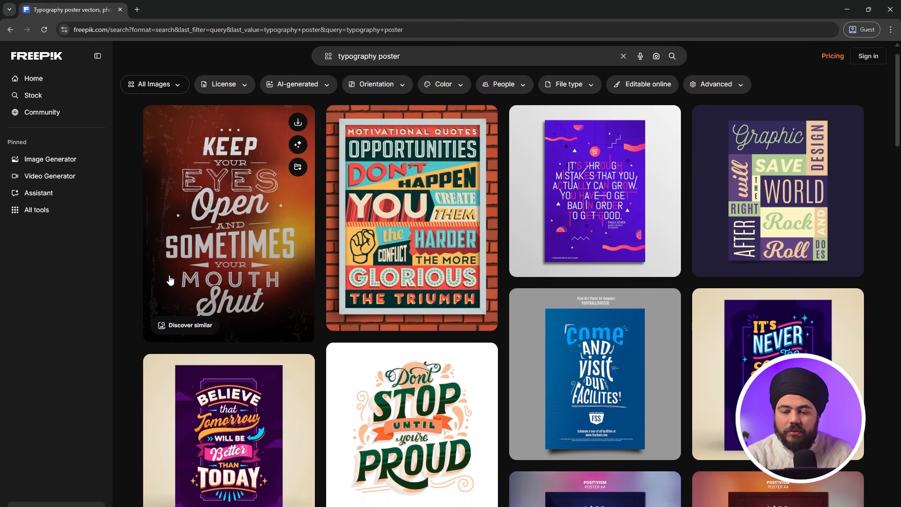
{"action": "scroll", "coordinate": [535, 327], "scroll_direction": "down", "scroll_amount": 3}
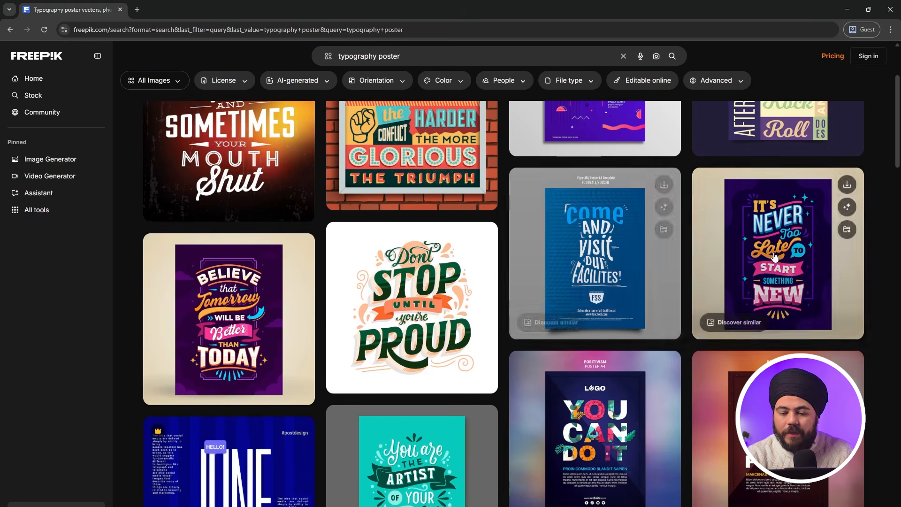
{"action": "scroll", "coordinate": [596, 288], "scroll_direction": "down", "scroll_amount": 2}
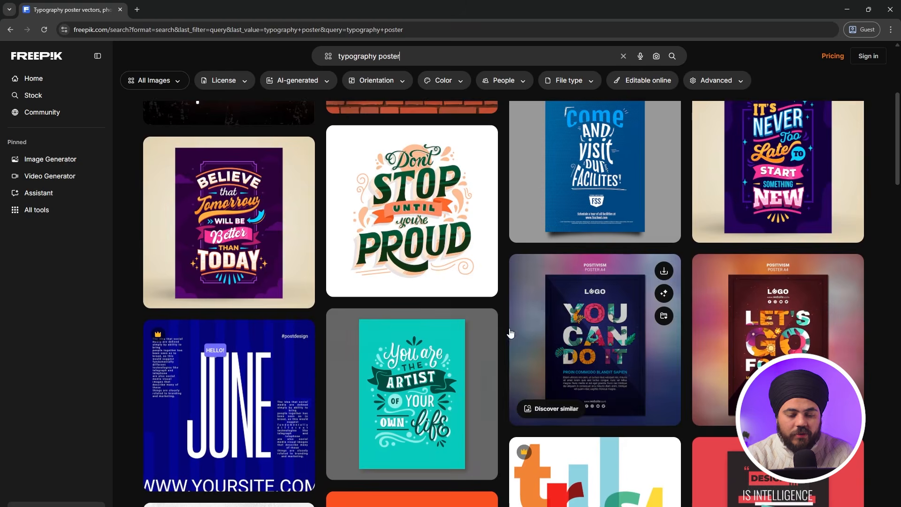
{"action": "scroll", "coordinate": [511, 333], "scroll_direction": "down", "scroll_amount": 5}
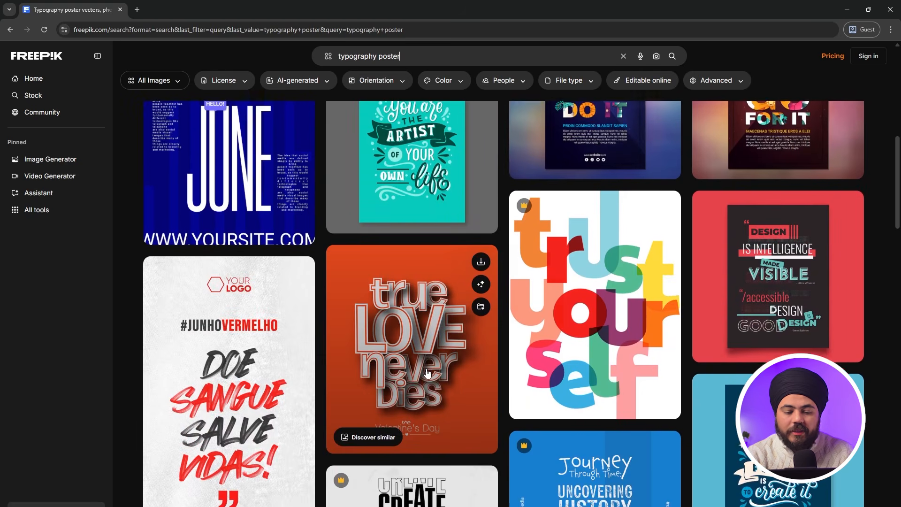
{"action": "scroll", "coordinate": [427, 374], "scroll_direction": "down", "scroll_amount": 1}
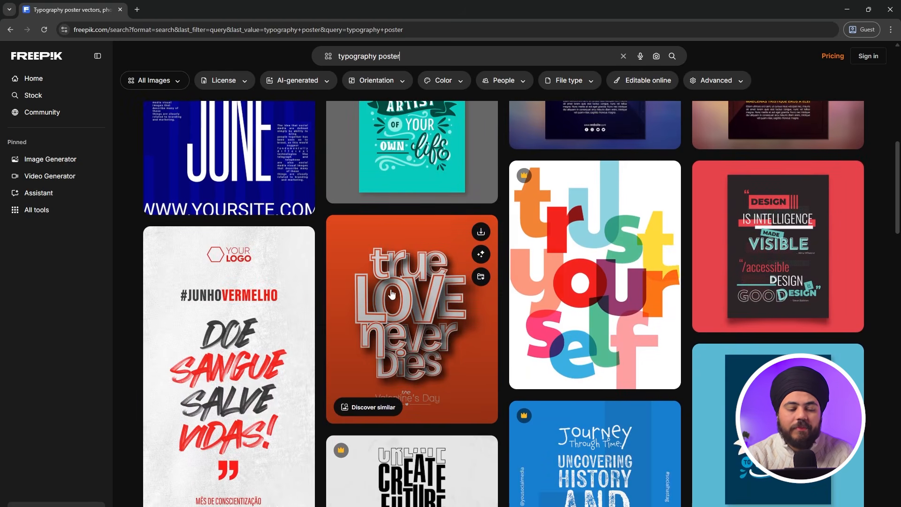
{"action": "scroll", "coordinate": [260, 366], "scroll_direction": "down", "scroll_amount": 2}
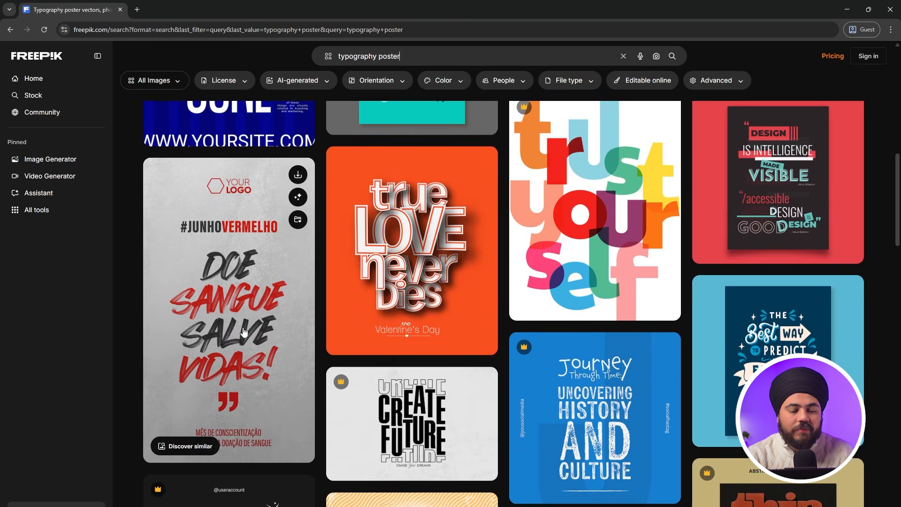
{"action": "left_click", "coordinate": [203, 294]}
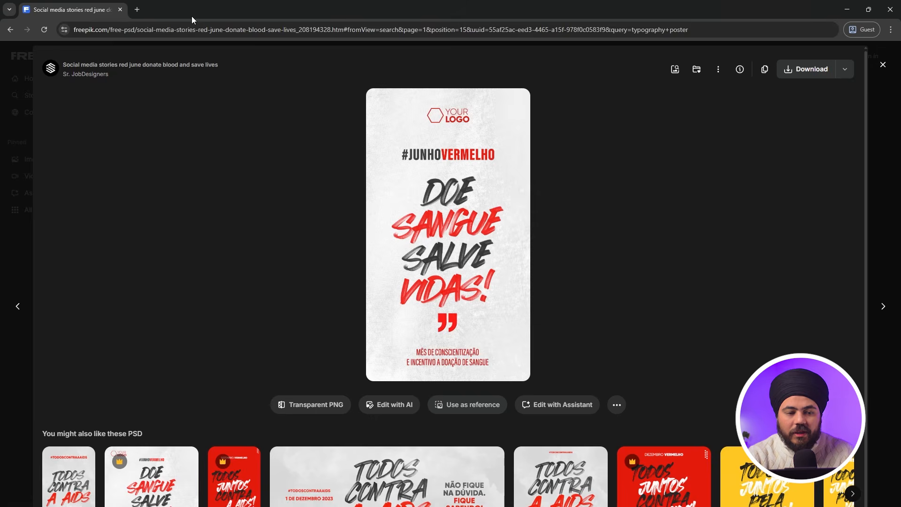
- Open a new browser tab and try to load freepick.com
{"action": "left_click", "coordinate": [136, 10]}
{"action": "type", "text": "freepic"}
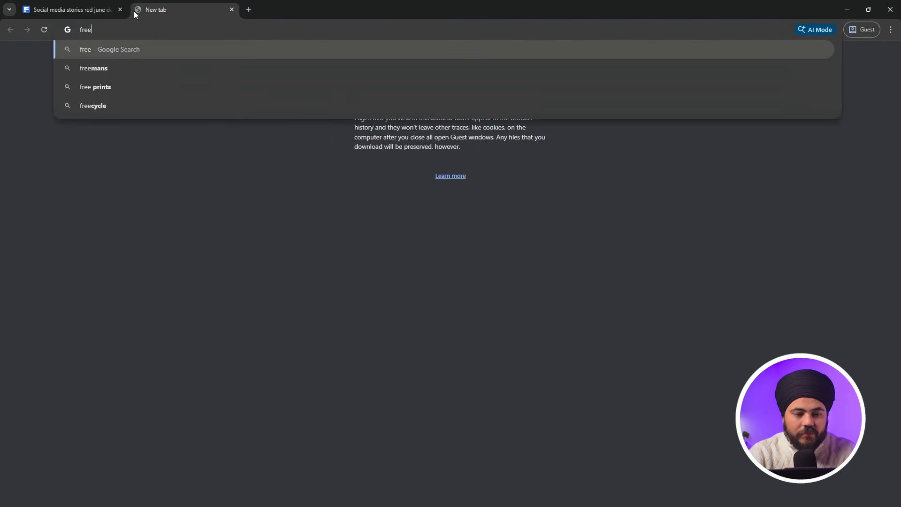
{"action": "type", "text": "k.com"}
{"action": "key", "text": "Return"}
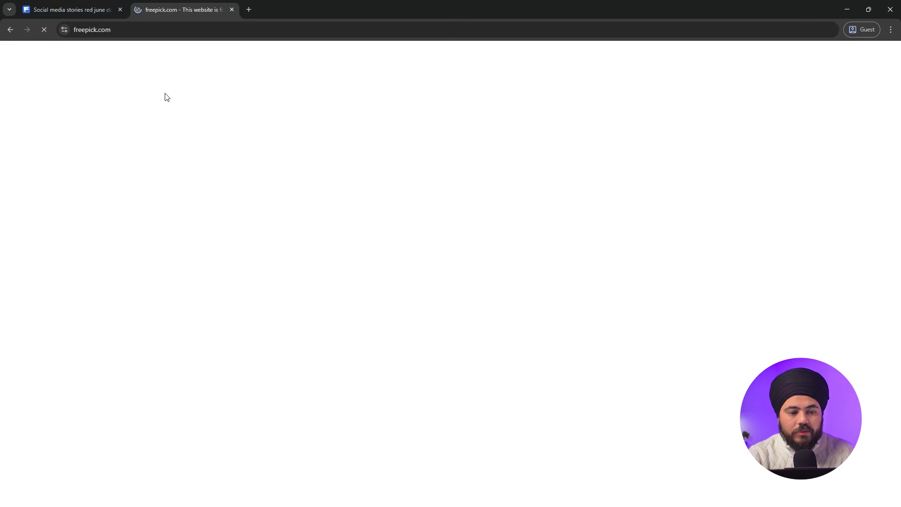
- Copy the Freepik address from the reference poster's page and load freepik.com in the second tab
{"action": "left_click", "coordinate": [70, 8]}
{"action": "left_click", "coordinate": [103, 31]}
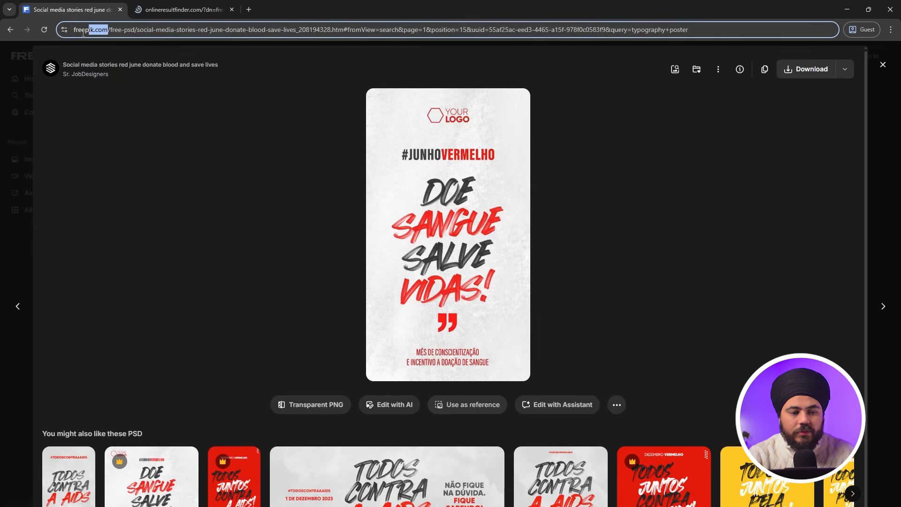
{"action": "left_click", "coordinate": [168, 10]}
{"action": "left_click", "coordinate": [169, 30]}
{"action": "type", "text": "https://www.freepik.com/"}
{"action": "key", "text": "Return"}
{"action": "left_click", "coordinate": [169, 31]}
{"action": "type", "text": "freepik.com"}
{"action": "key", "text": "Return"}
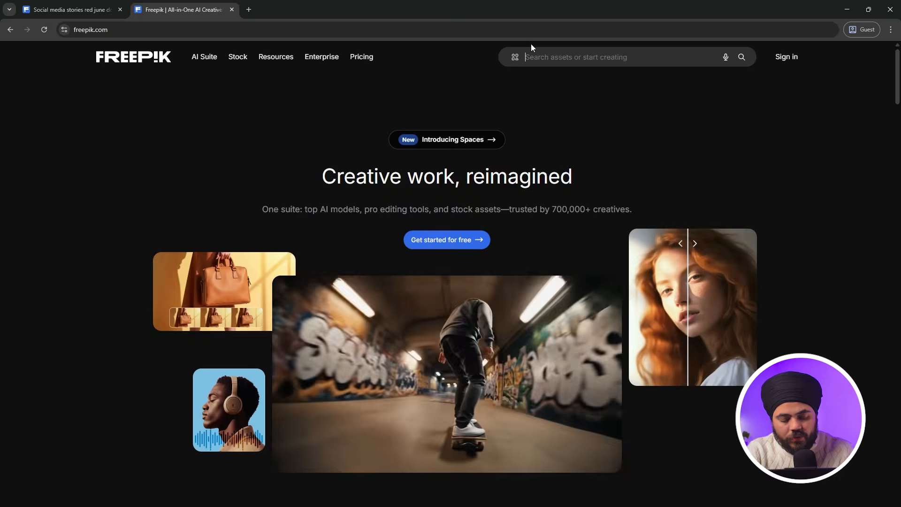
- Search Freepik for "white grunj bg"
{"action": "type", "text": "white grunj"}
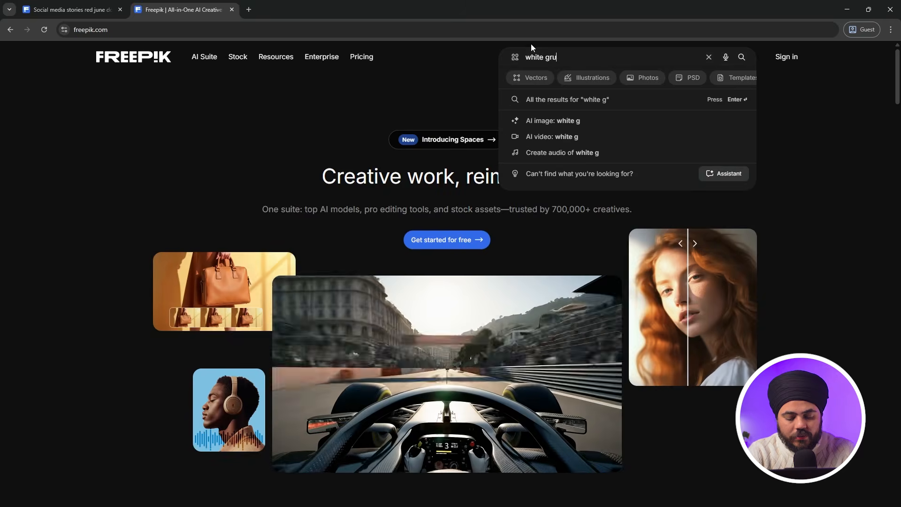
{"action": "type", "text": " bg"}
{"action": "key", "text": "Return"}
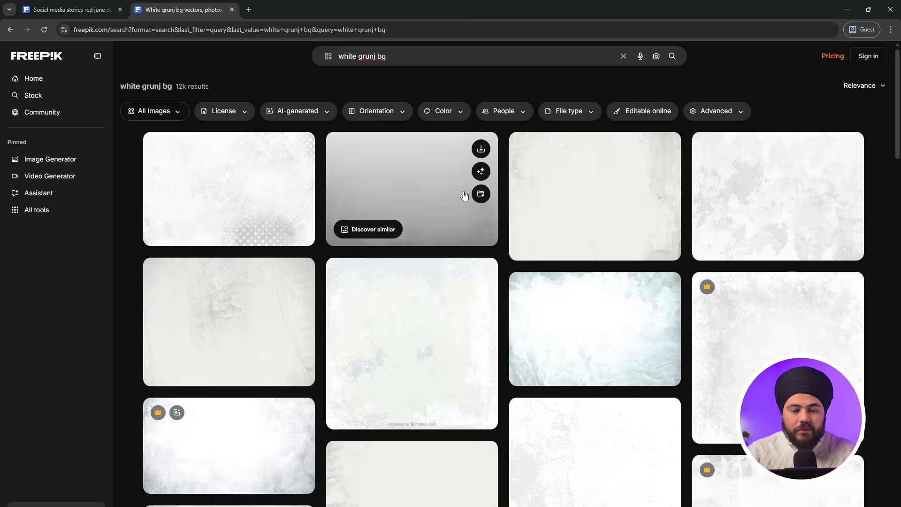
- Open the grungy white natural cement texture photo and download it as a JPEG under its suggested file name
{"action": "left_click", "coordinate": [570, 209]}
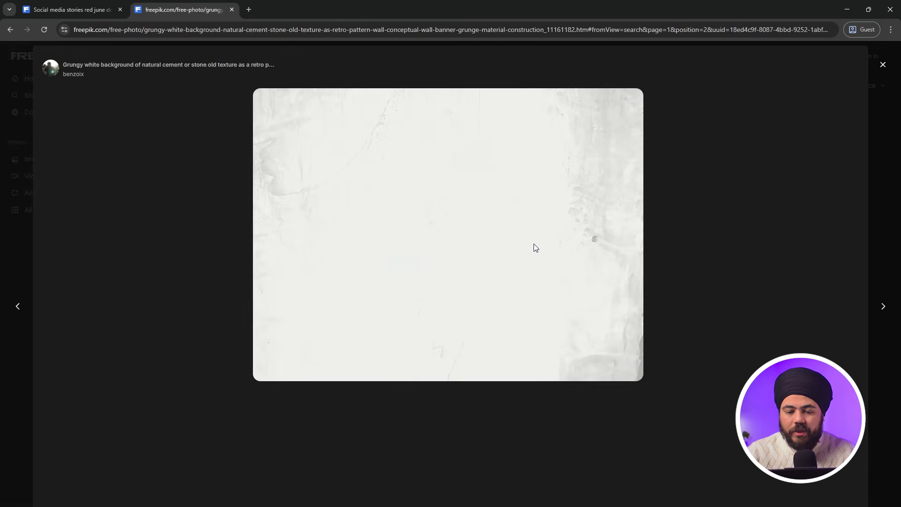
{"action": "right_click", "coordinate": [481, 193]}
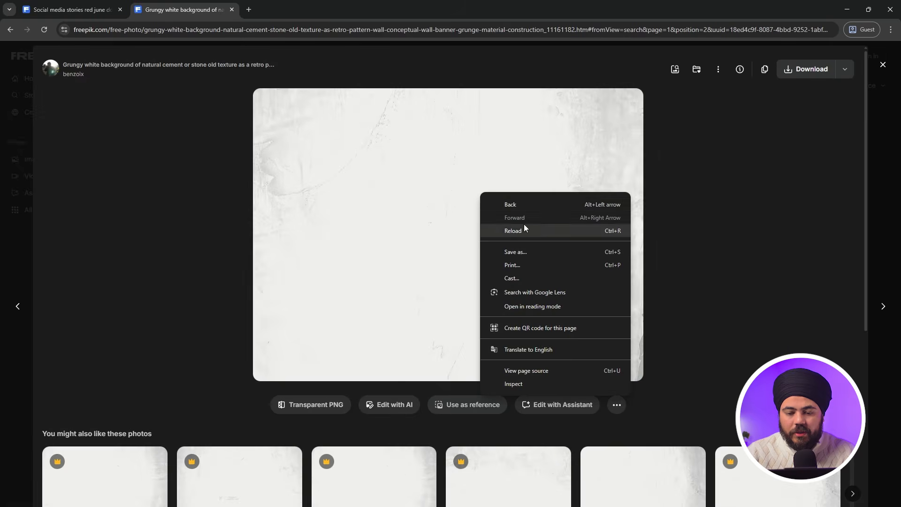
{"action": "left_click", "coordinate": [807, 69]}
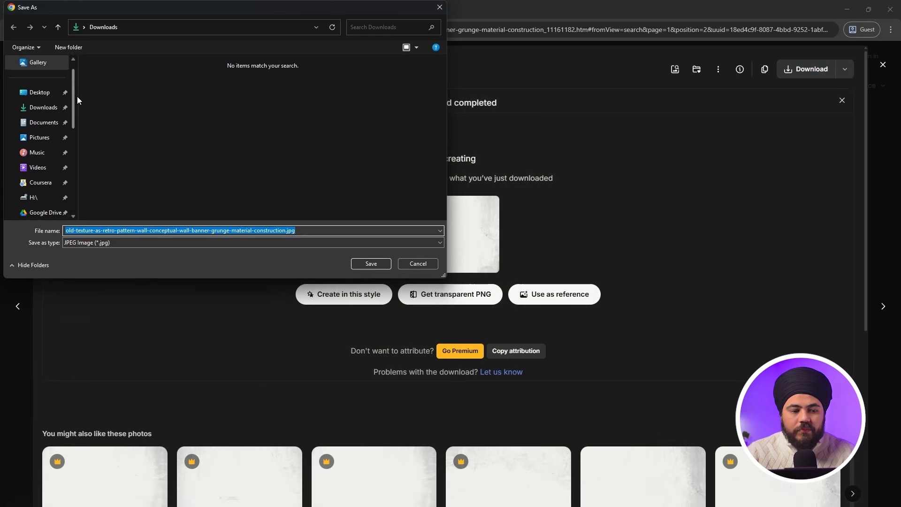
{"action": "left_click", "coordinate": [371, 263]}
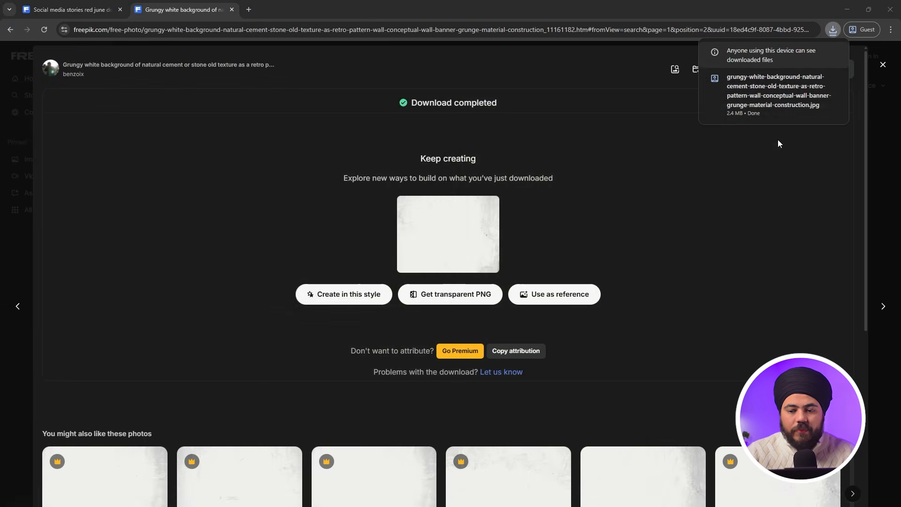
- Switch to Photoshop and place the downloaded grungy white background image into the Untitled-1 document
{"action": "key", "text": "super"}
{"action": "mouse_move", "coordinate": [768, 78]}
{"action": "left_mouse_down"}
{"action": "mouse_move", "coordinate": [796, 129]}
{"action": "mouse_move", "coordinate": [766, 78]}
{"action": "left_mouse_up"}
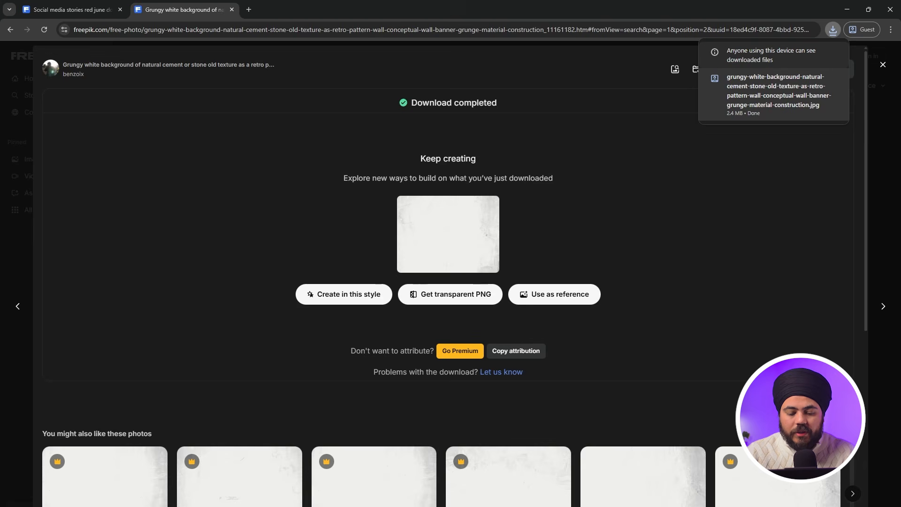
{"action": "key", "text": "alt+Tab"}
{"action": "left_click", "coordinate": [38, 131]}
{"action": "left_click_drag", "start_coordinate": [139, 133], "coordinate": [309, 191]}
{"action": "key", "text": "alt+Tab"}
{"action": "key", "text": "alt+Tab"}
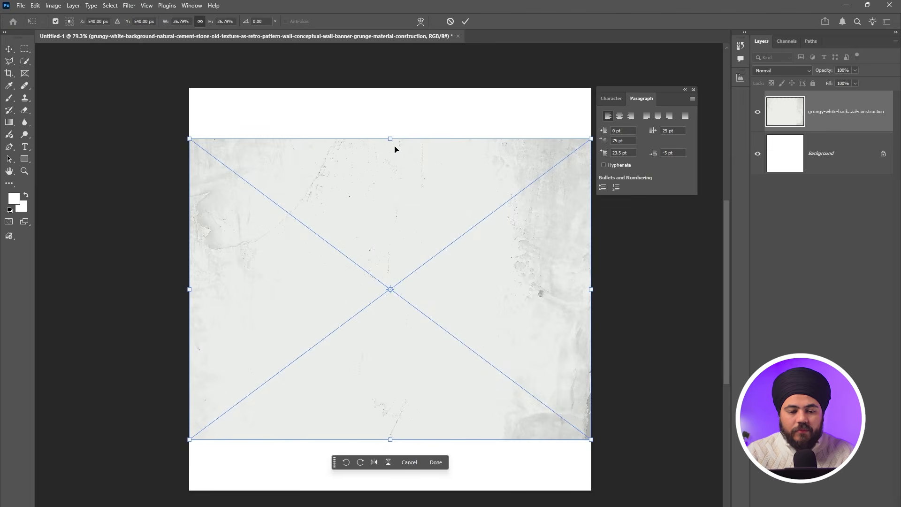
- Enlarge the placed grunge texture until it covers the whole canvas and commit the transform
{"action": "left_click_drag", "start_coordinate": [189, 134], "coordinate": [87, 62]}
{"action": "left_click_drag", "start_coordinate": [600, 438], "coordinate": [683, 489]}
{"action": "key", "text": "Return"}
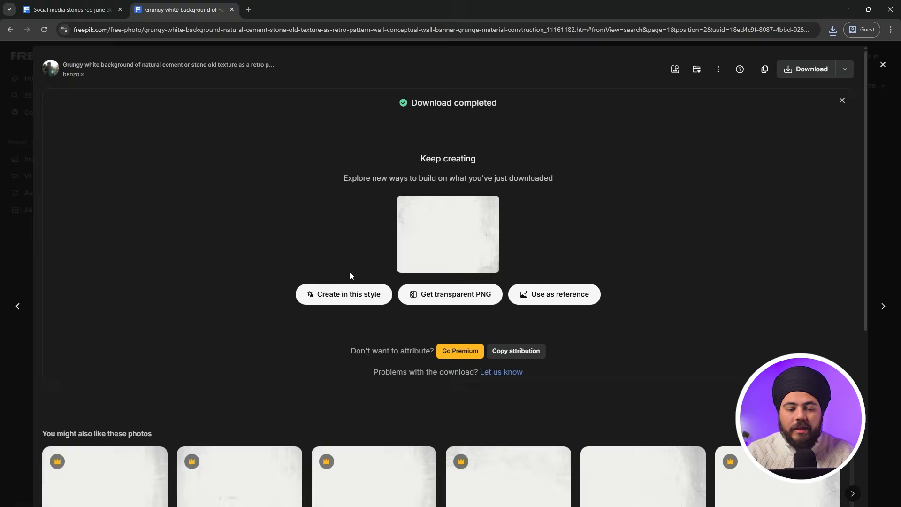
- Switch to the reference poster in Chrome, write "#JUNHOVERMELHO" in the address field and cut it to the clipboard
{"action": "key", "text": "ctrl+shift+Tab"}
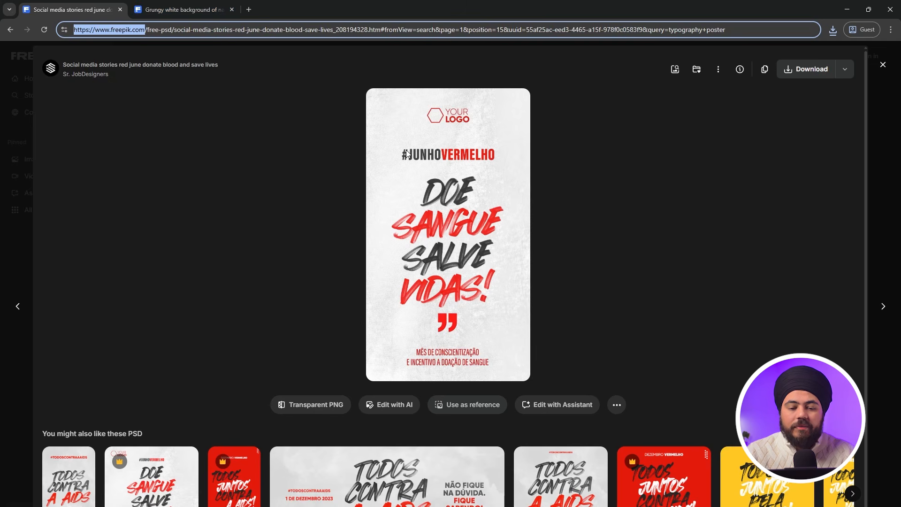
{"action": "triple_click", "coordinate": [327, 25]}
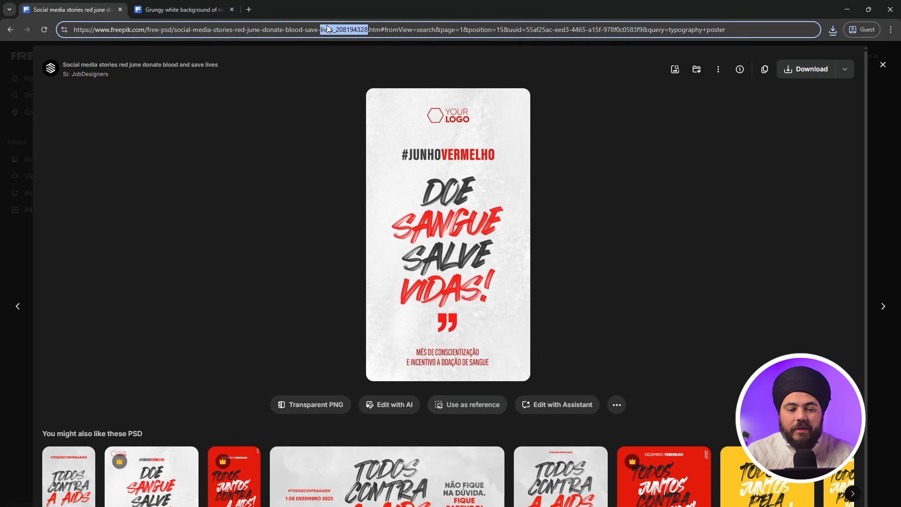
{"action": "type", "text": "#JUNHOVER"}
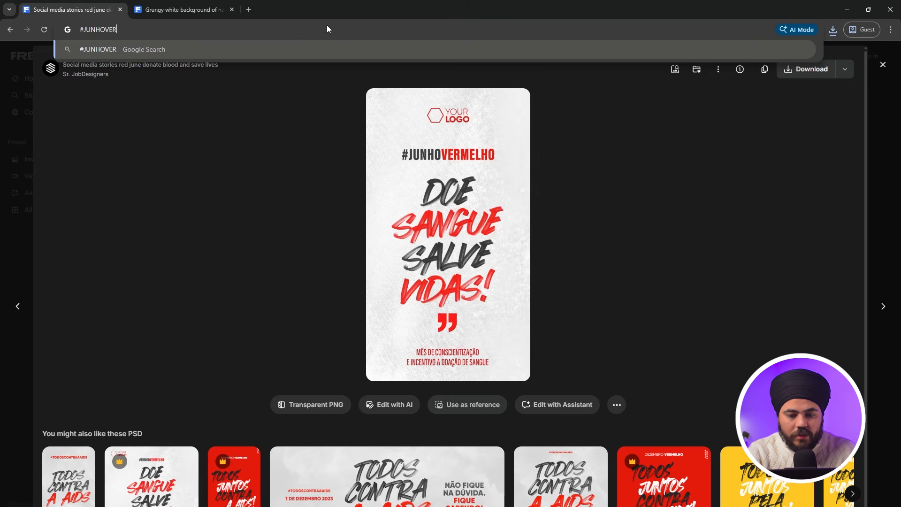
{"action": "type", "text": "MELHO"}
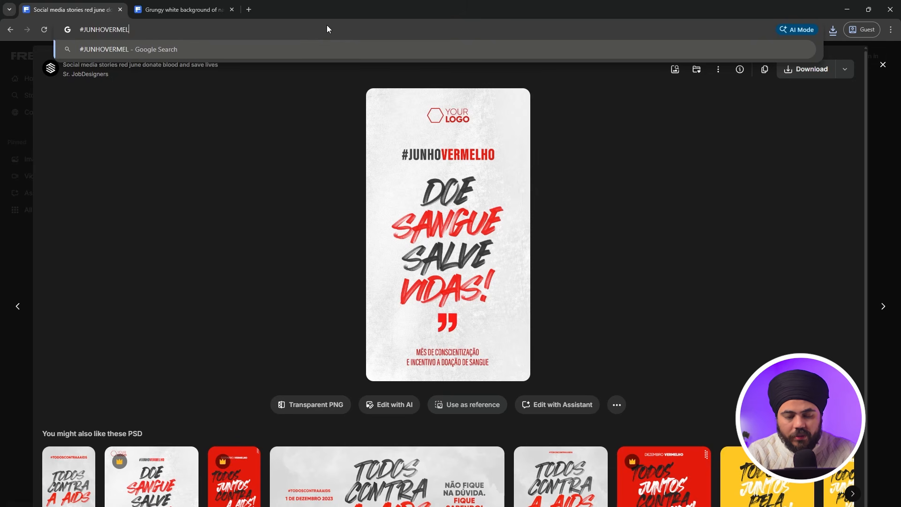
{"action": "key", "text": "ctrl+a"}
{"action": "key", "text": "ctrl+x"}
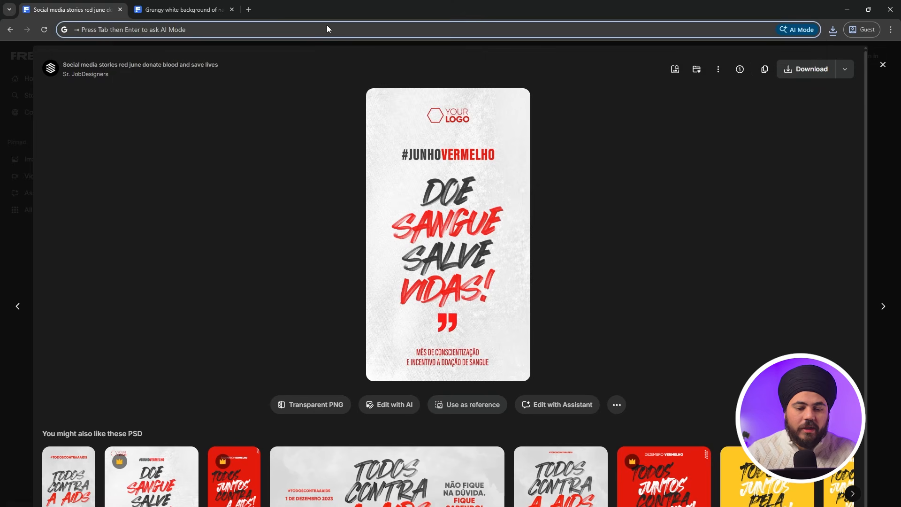
- Switch to Photoshop, paste "#JUNHOVERMELHO" as a new text layer and place it in the upper middle of the canvas
{"action": "key", "text": "alt+Tab"}
{"action": "key", "text": "t"}
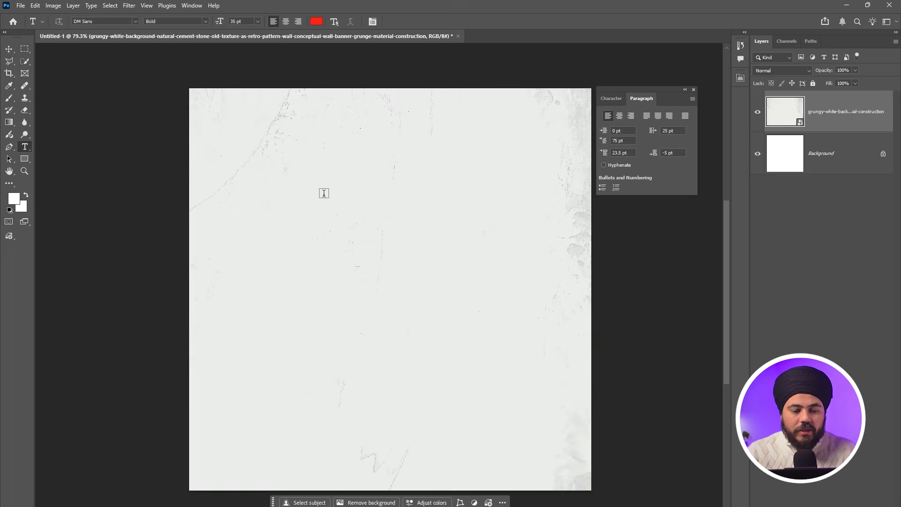
{"action": "left_click", "coordinate": [324, 194]}
{"action": "key", "text": "ctrl+v"}
{"action": "key", "text": "ctrl+Return"}
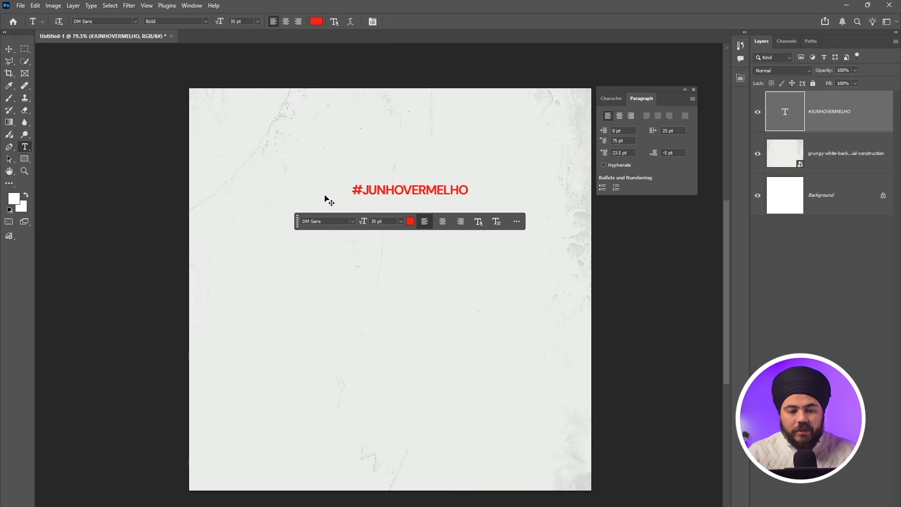
{"action": "left_click_drag", "start_coordinate": [395, 193], "coordinate": [368, 190]}
- Change the #JUNHOVERMELHO text's font to Oswald Bold, matching the reference poster
{"action": "key", "text": "alt+Tab"}
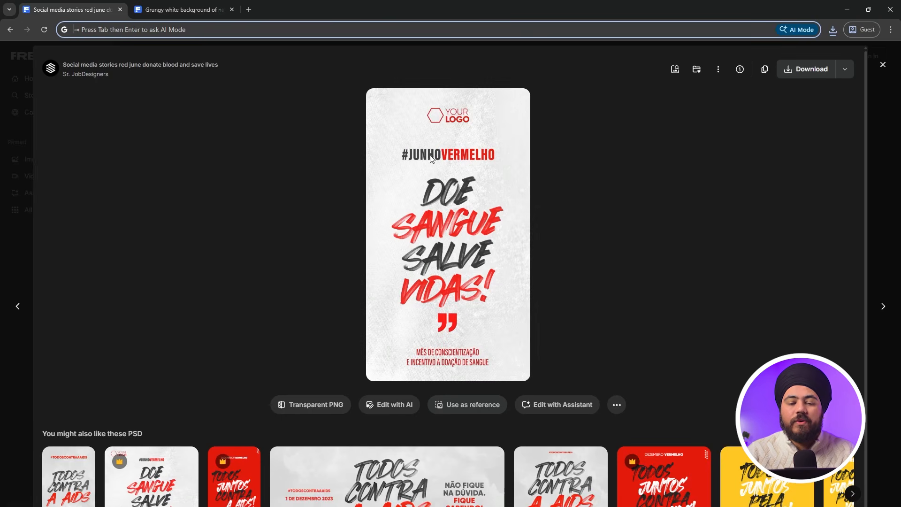
{"action": "key", "text": "alt+Tab"}
{"action": "double_click", "coordinate": [361, 190]}
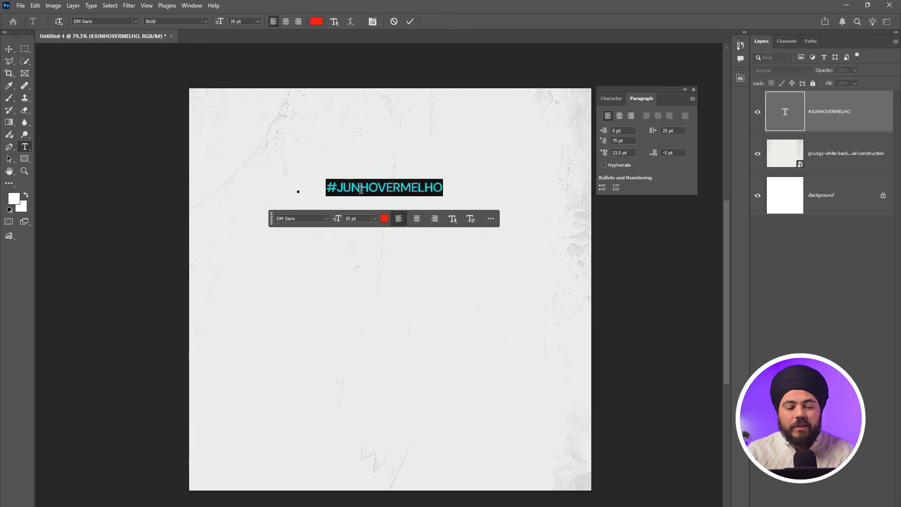
{"action": "left_click", "coordinate": [108, 21]}
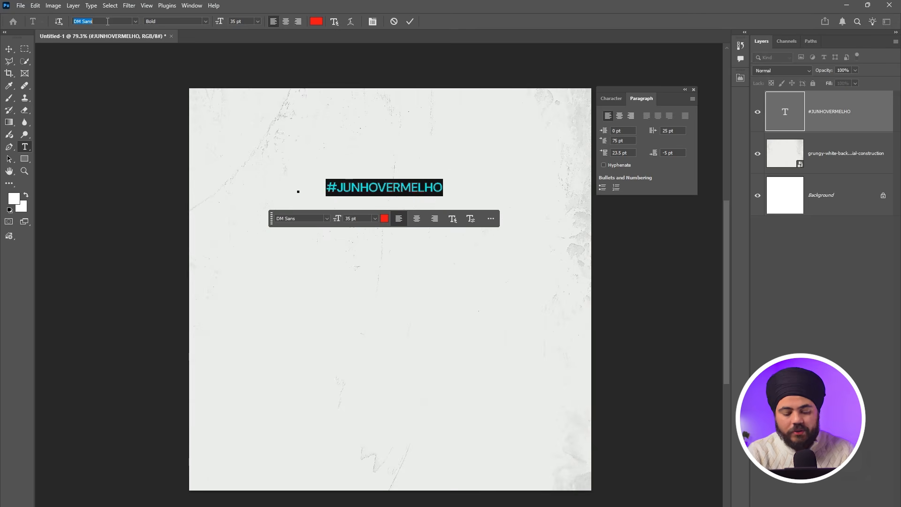
{"action": "type", "text": "oswald"}
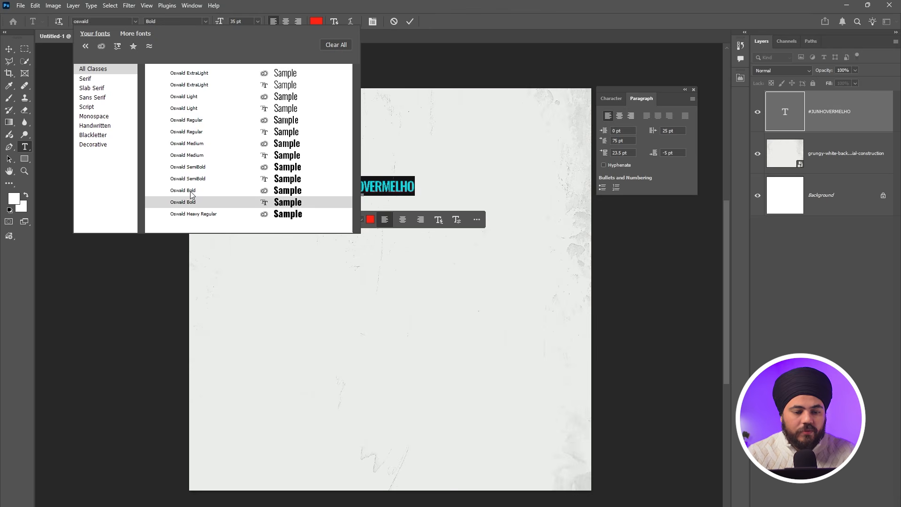
{"action": "left_click", "coordinate": [191, 202]}
{"action": "left_click", "coordinate": [9, 49]}
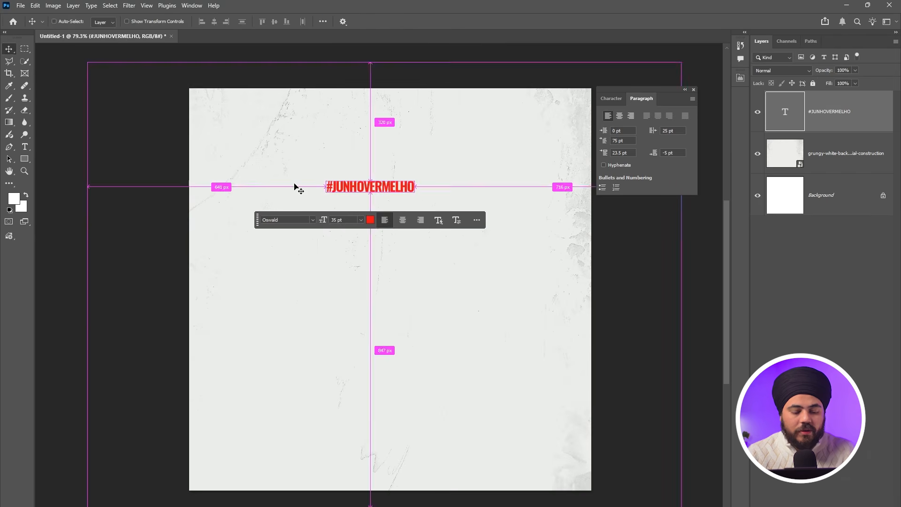
- Enlarge the #JUNHOVERMELHO text to about 92 pt and position it across the upper middle of the canvas
{"action": "key", "text": "ctrl+t"}
{"action": "left_click_drag", "start_coordinate": [412, 196], "coordinate": [561, 219]}
{"action": "left_click_drag", "start_coordinate": [481, 200], "coordinate": [430, 196]}
{"action": "key", "text": "Return"}
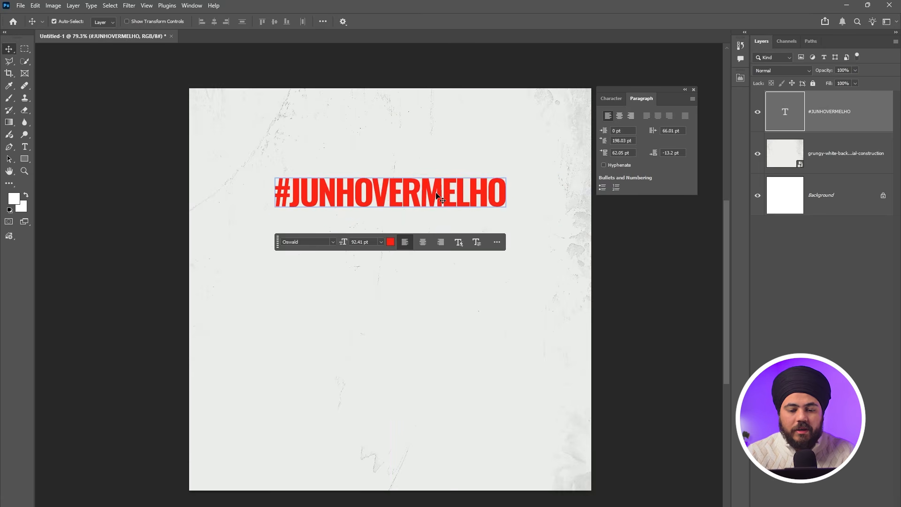
- Check the reference poster's headline colours in Chrome, and recolour only the "#JUNHO" part of the Photoshop headline to dark charcoal
{"action": "key", "text": "alt+Tab"}
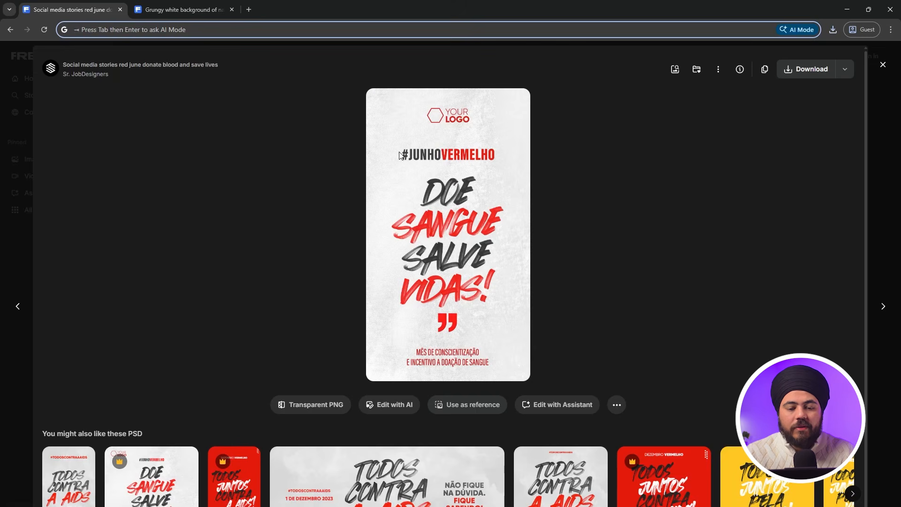
{"action": "key", "text": "alt+Tab"}
{"action": "key", "text": "alt+Tab"}
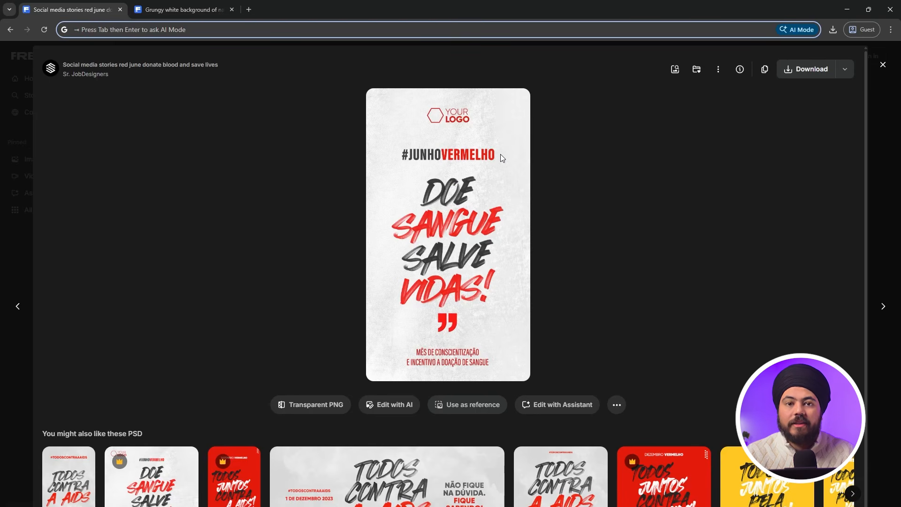
{"action": "key", "text": "alt+Tab"}
{"action": "double_click", "coordinate": [357, 202]}
{"action": "left_click", "coordinate": [371, 193]}
{"action": "left_click_drag", "start_coordinate": [372, 193], "coordinate": [248, 190]}
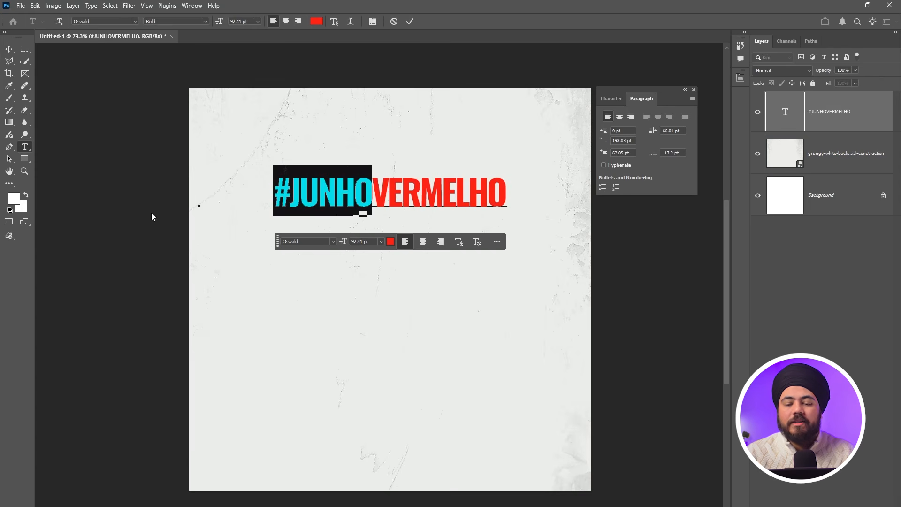
{"action": "left_click", "coordinate": [316, 21]}
{"action": "left_click_drag", "start_coordinate": [416, 255], "coordinate": [230, 287]}
{"action": "left_click_drag", "start_coordinate": [389, 221], "coordinate": [322, 241]}
{"action": "left_click", "coordinate": [540, 135]}
- Centre the #JUNHOVERMELHO headline horizontally on the whole canvas and clear the selection
{"action": "left_click", "coordinate": [9, 49]}
{"action": "left_click_drag", "start_coordinate": [318, 202], "coordinate": [312, 207]}
{"action": "key", "text": "ctrl+a"}
{"action": "left_click", "coordinate": [215, 22]}
{"action": "key", "text": "ctrl+d"}
- Switch to the reference poster in Chrome, write "Doe Sangue Salve Vidas!" in the address field and copy it to the clipboard
{"action": "key", "text": "alt+Tab"}
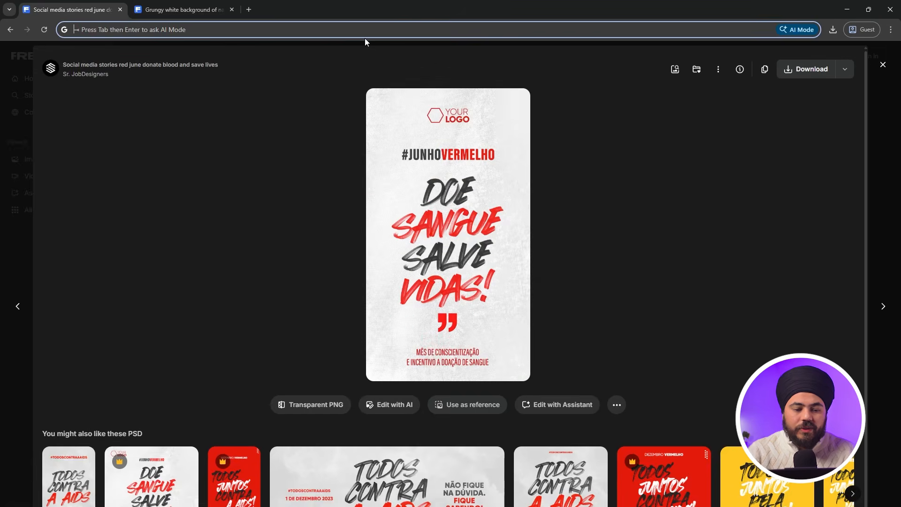
{"action": "type", "text": "Doe"}
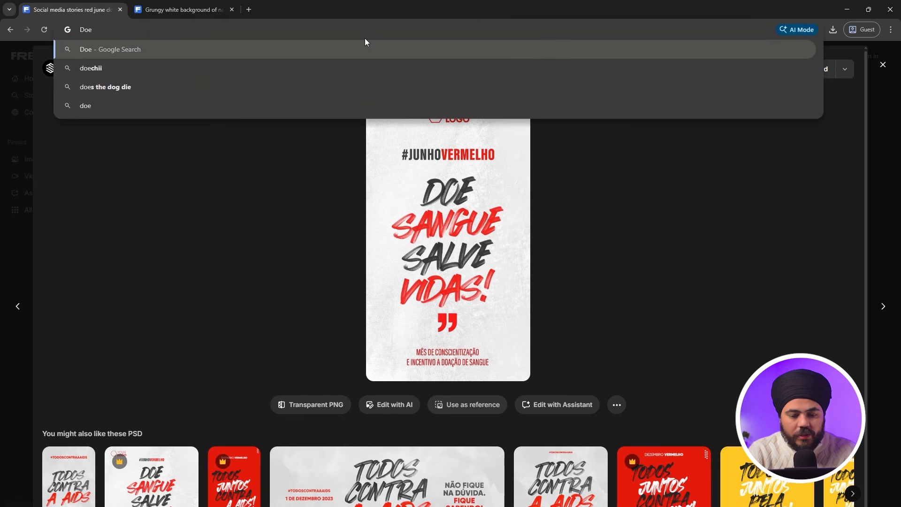
{"action": "type", "text": " San"}
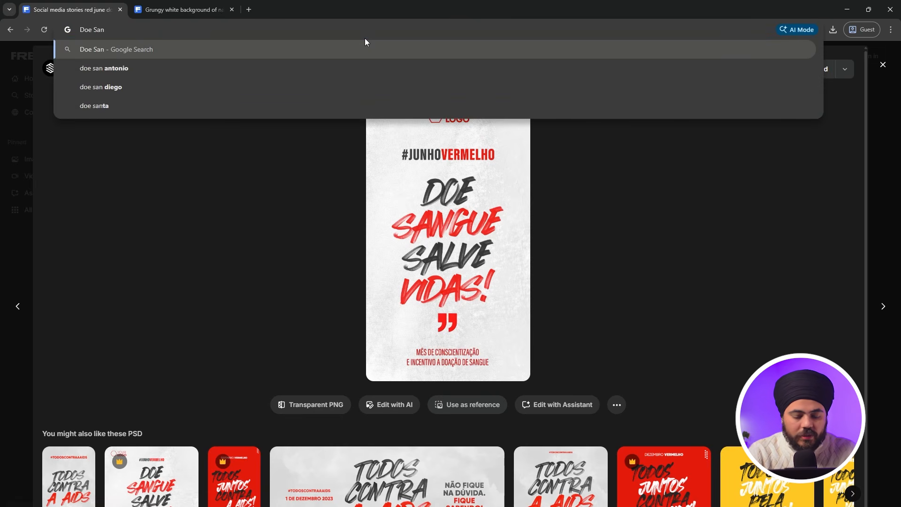
{"action": "type", "text": "gue Sa"}
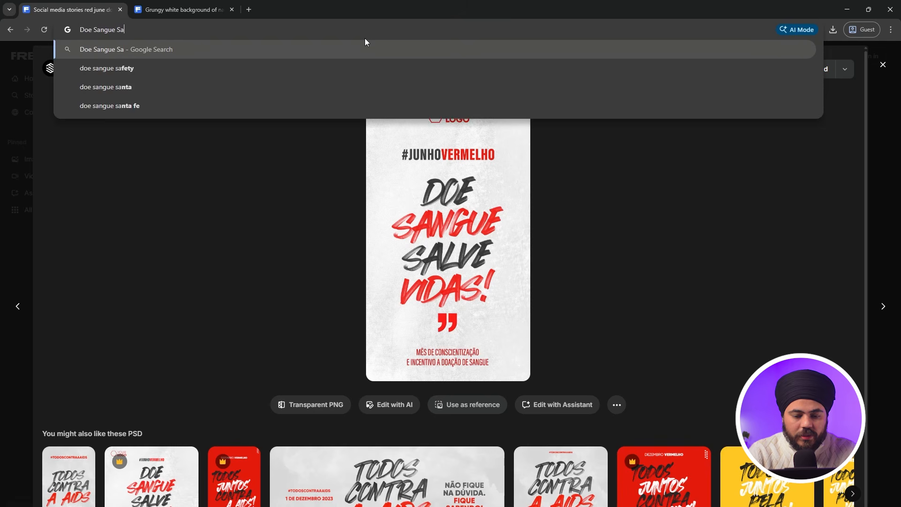
{"action": "type", "text": "lve"}
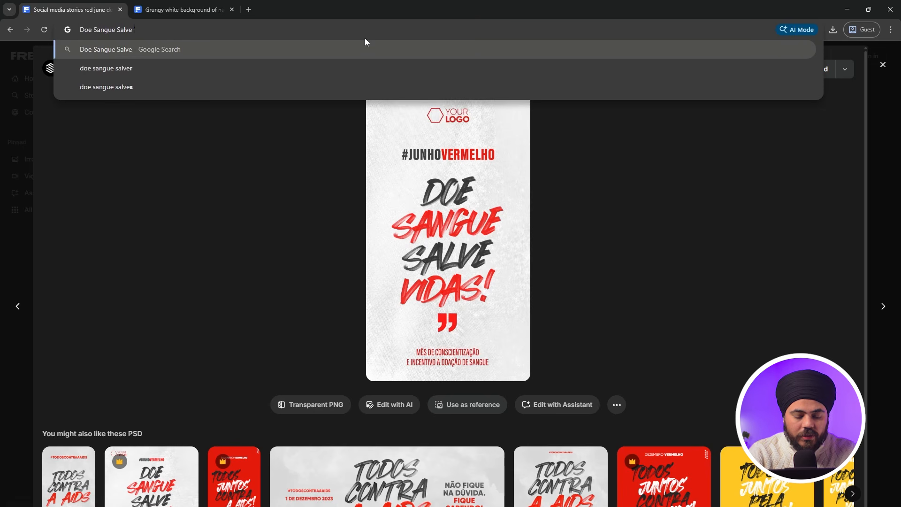
{"action": "type", "text": " Vidas!"}
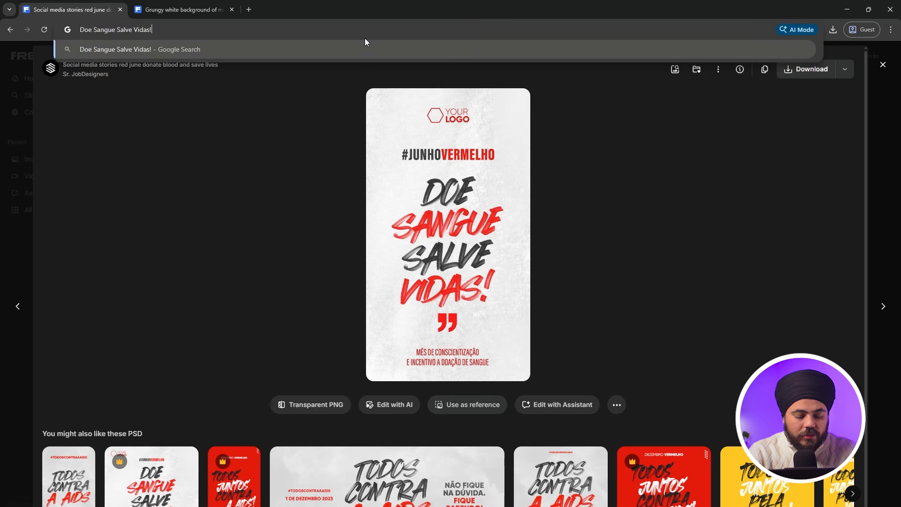
{"action": "key", "text": "ctrl+a"}
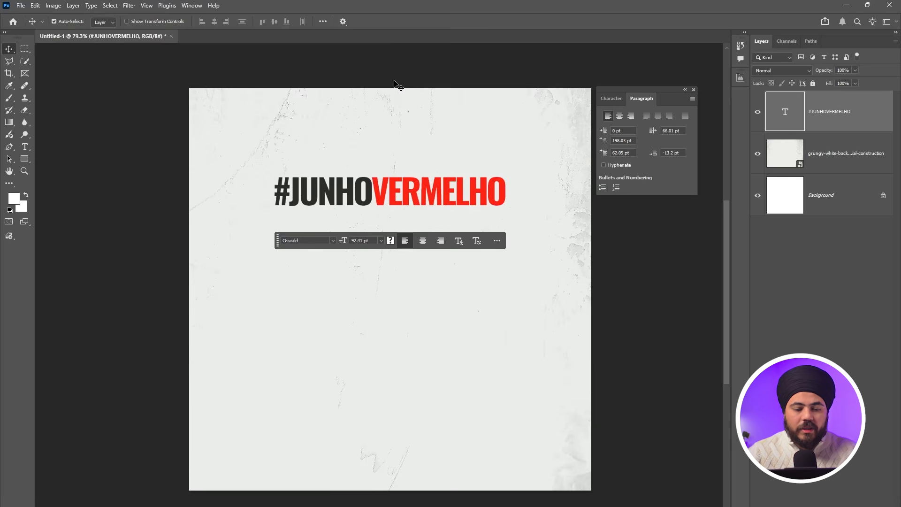
- Paste "Doe Sangue Salve Vidas!" in Photoshop as a new text layer below the headline
{"action": "key", "text": "t"}
{"action": "left_click", "coordinate": [329, 281]}
{"action": "key", "text": "ctrl+v"}
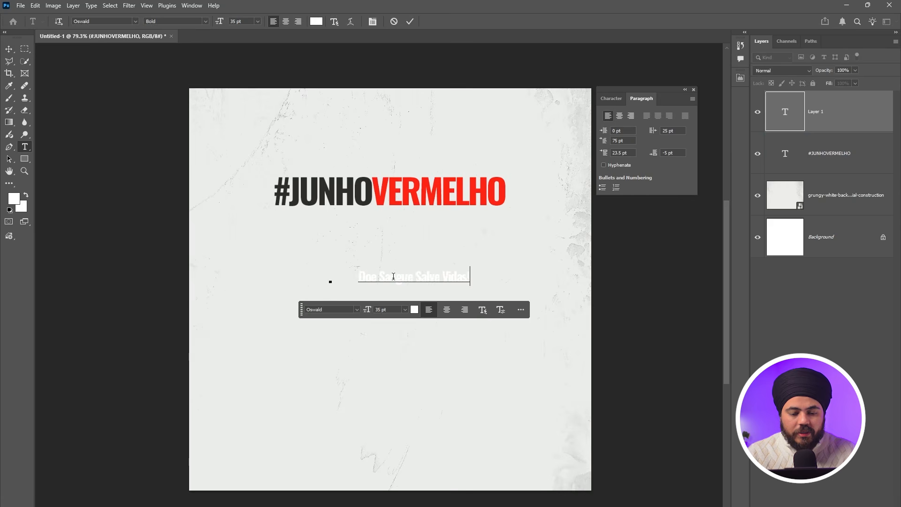
{"action": "key", "text": "ctrl+Return"}
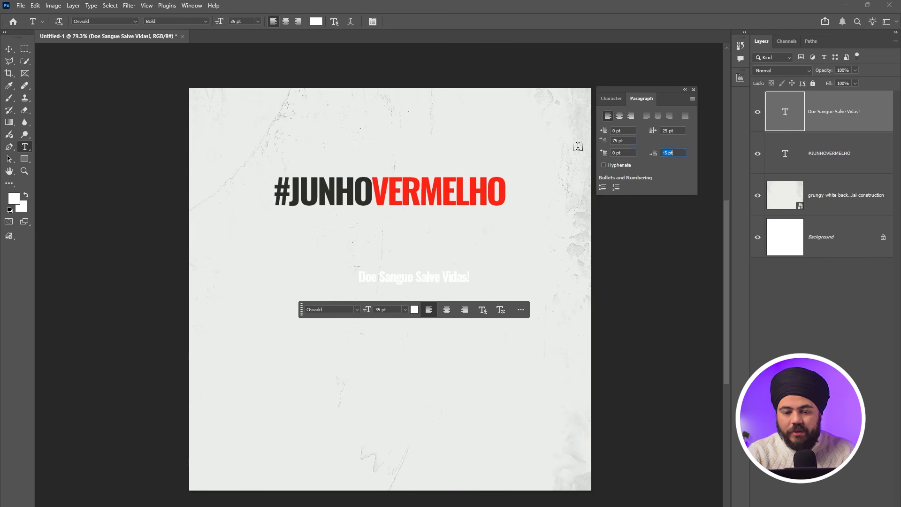
- Reset the slogan's paragraph indents and spacing to 0 pt and its tracking to 0
{"action": "key", "text": "shift+Tab"}
{"action": "key", "text": "shift+Tab"}
{"action": "type", "text": "0"}
{"action": "key", "text": "shift+Tab"}
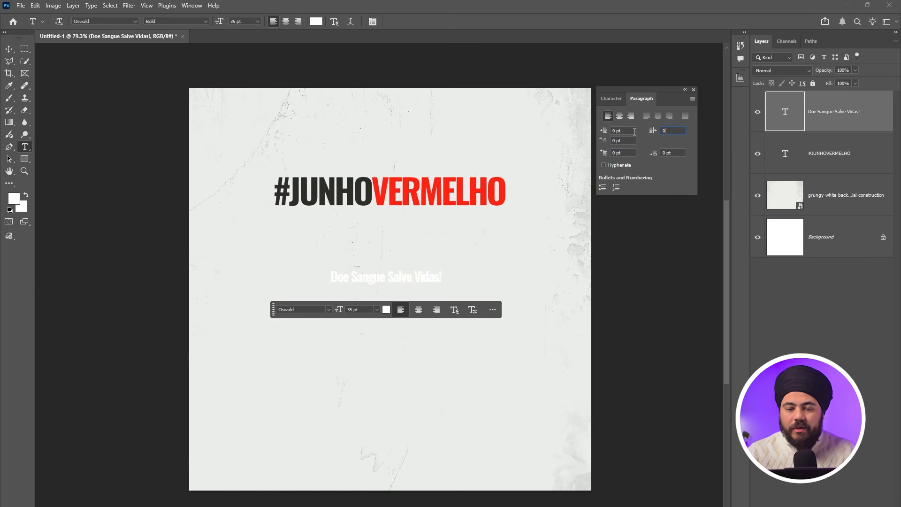
{"action": "left_click", "coordinate": [605, 99]}
{"action": "left_click", "coordinate": [653, 141]}
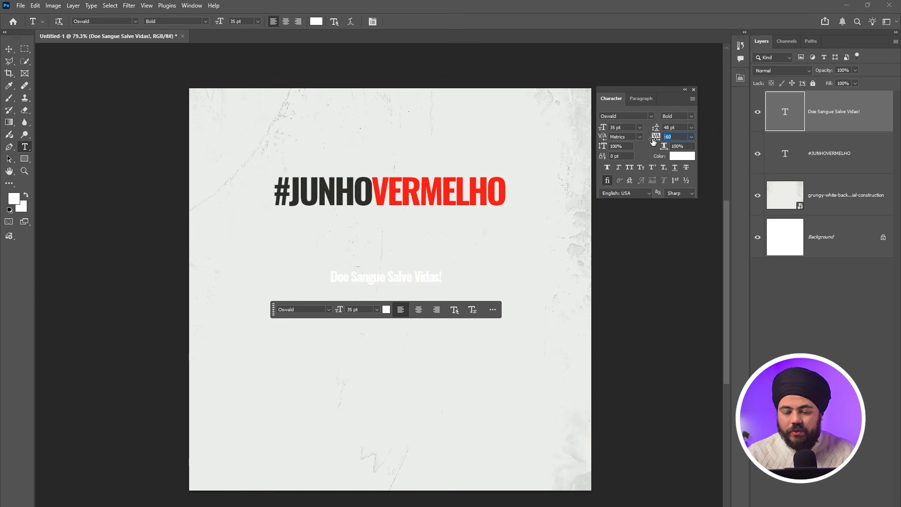
{"action": "key", "text": "Tab"}
{"action": "key", "text": "Tab"}
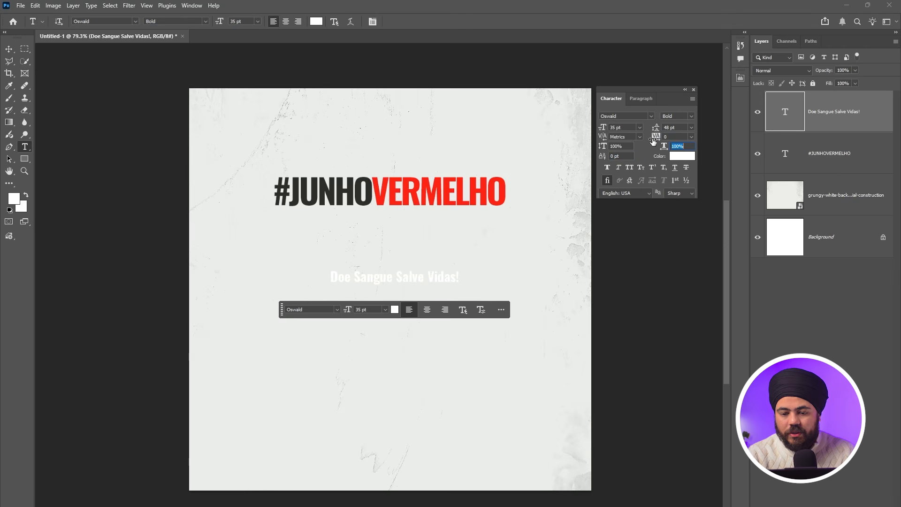
- Break the slogan into four lines of one word each and centre-align the text
{"action": "left_click", "coordinate": [355, 277]}
{"action": "key", "text": "Return"}
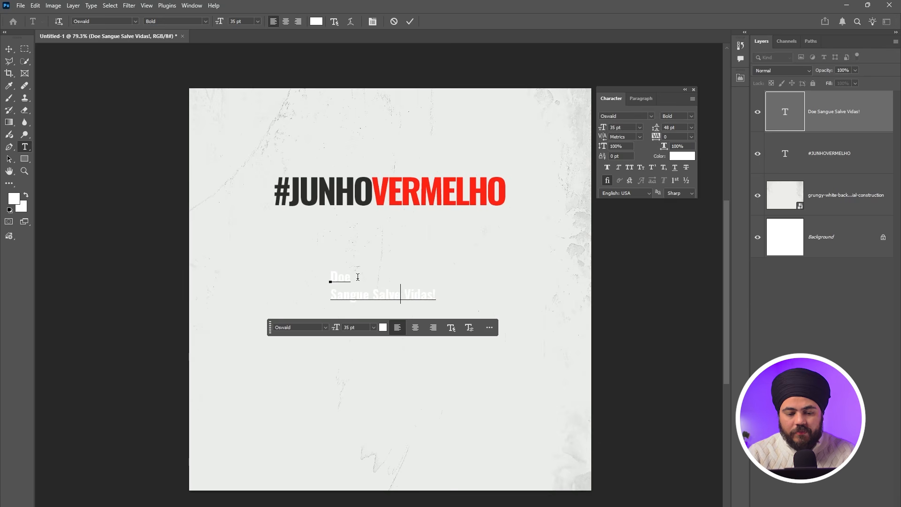
{"action": "key", "text": "Return"}
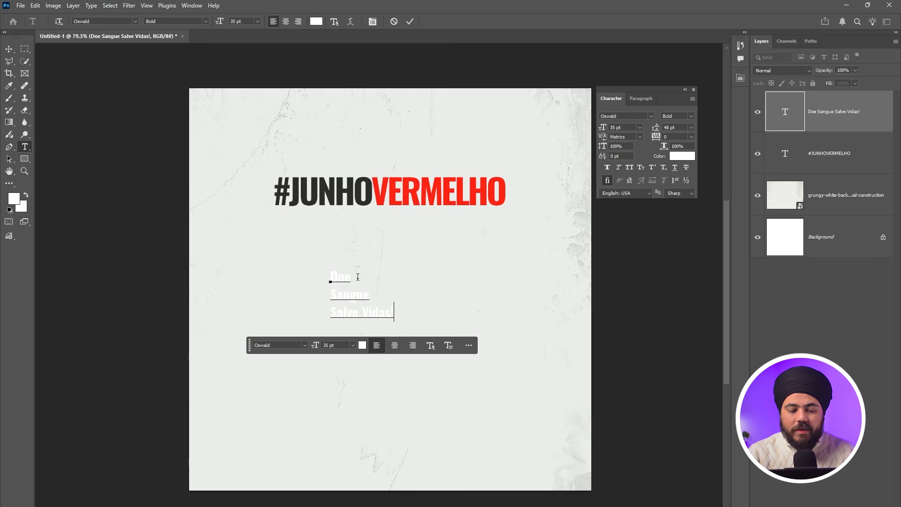
{"action": "key", "text": "Return"}
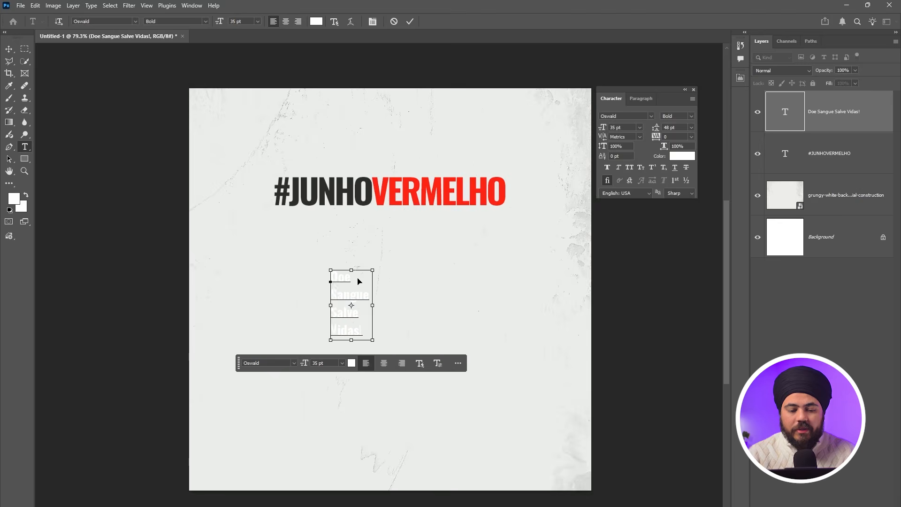
{"action": "key", "text": "ctrl+a"}
{"action": "left_click", "coordinate": [285, 21]}
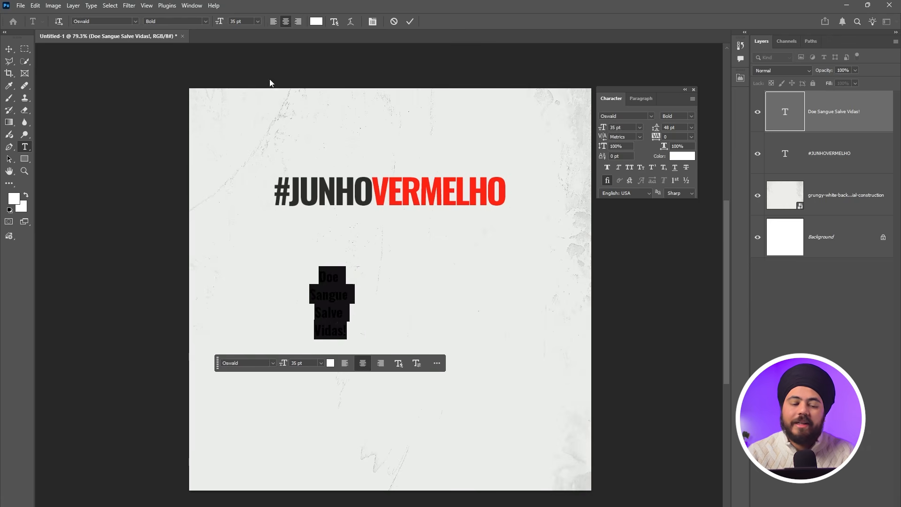
{"action": "left_click", "coordinate": [9, 49]}
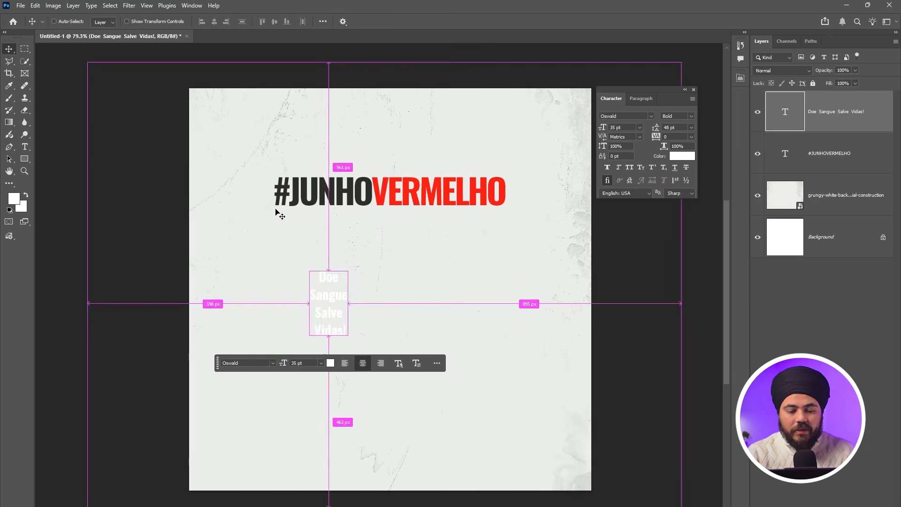
- Fill the slogan text with black and scale it to about 98.6 pt beneath the headline
{"action": "key", "text": "d"}
{"action": "key", "text": "alt+BackSpace"}
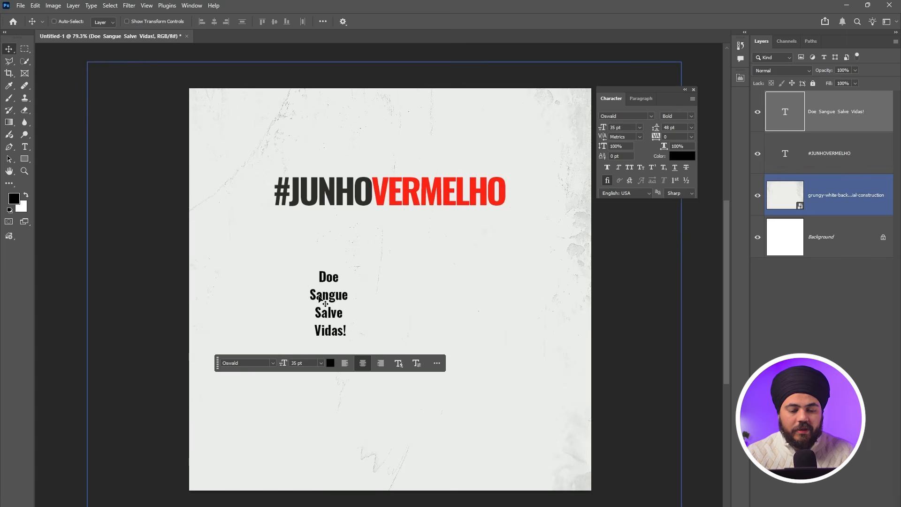
{"action": "key", "text": "ctrl"}
{"action": "key", "text": "ctrl+t"}
{"action": "left_click_drag", "start_coordinate": [351, 270], "coordinate": [427, 150]}
{"action": "left_click_drag", "start_coordinate": [399, 252], "coordinate": [436, 340]}
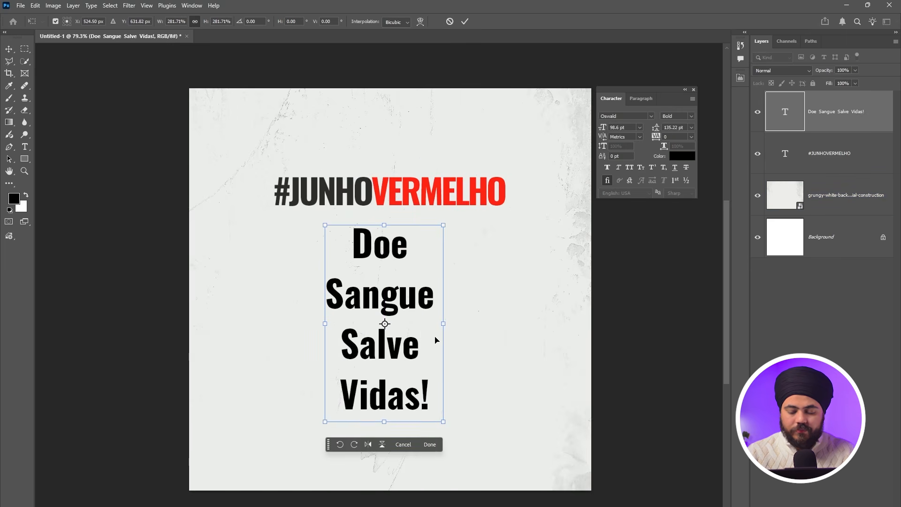
{"action": "key", "text": "Return"}
- Move the headline and the four-line slogan higher on the canvas, leaving a gap between them
{"action": "left_click_drag", "start_coordinate": [374, 188], "coordinate": [379, 152]}
{"action": "left_click", "coordinate": [374, 256]}
{"action": "left_click_drag", "start_coordinate": [381, 251], "coordinate": [380, 222]}
- Delete the trailing spaces after "Doe", "Sangue" and "Salve" so the slogan's lines centre properly, and commit the text
{"action": "double_click", "coordinate": [369, 247]}
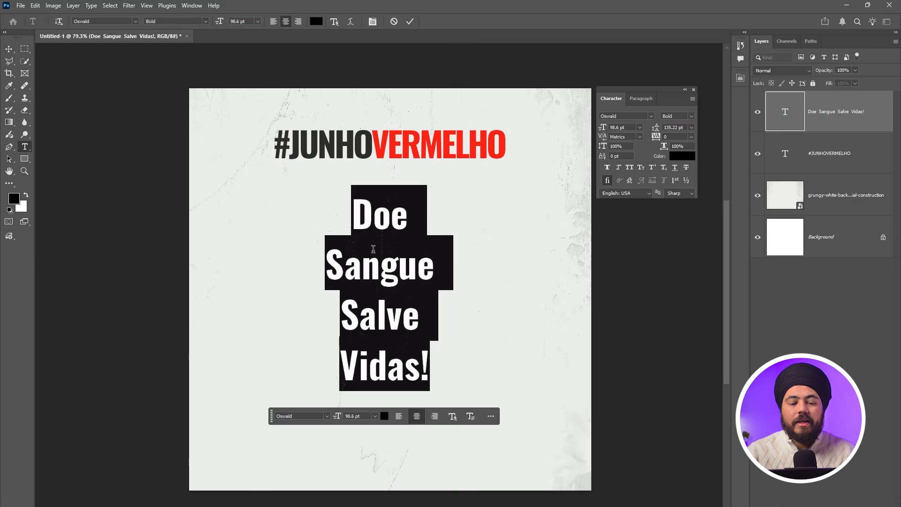
{"action": "left_click", "coordinate": [397, 231]}
{"action": "left_click_drag", "start_coordinate": [408, 214], "coordinate": [501, 209]}
{"action": "key", "text": "BackSpace"}
{"action": "key", "text": "Left"}
{"action": "key", "text": "Left"}
{"action": "key", "text": "Down"}
{"action": "key", "text": "Right"}
{"action": "key", "text": "Right"}
{"action": "key", "text": "Right"}
{"action": "key", "text": "Right"}
{"action": "key", "text": "shift+Right"}
{"action": "key", "text": "BackSpace"}
{"action": "key", "text": "Down"}
{"action": "key", "text": "shift+Left"}
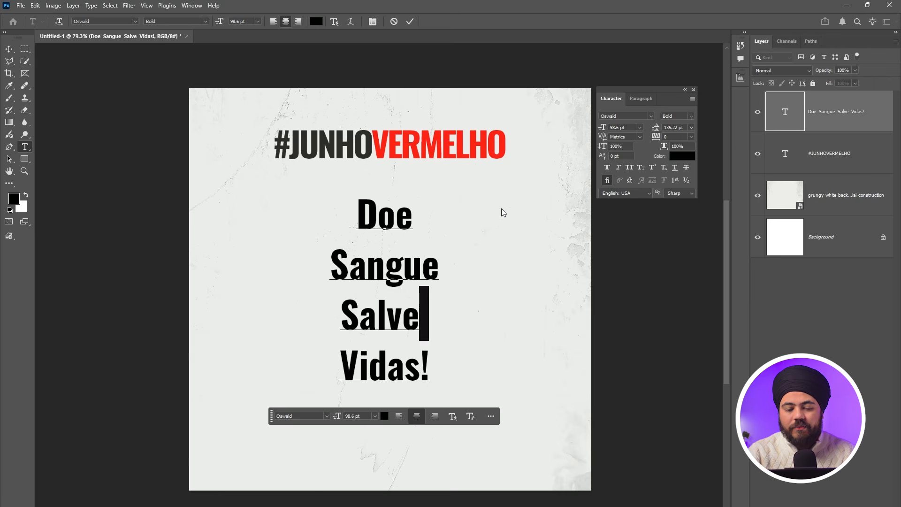
{"action": "key", "text": "BackSpace"}
{"action": "key", "text": "ctrl+Return"}
{"action": "key", "text": "v"}
- Preview the slogan in a series of other fonts, including Bell MT and Blackadder ITC, and restore it to Oswald Bold
{"action": "key", "text": "alt+Tab"}
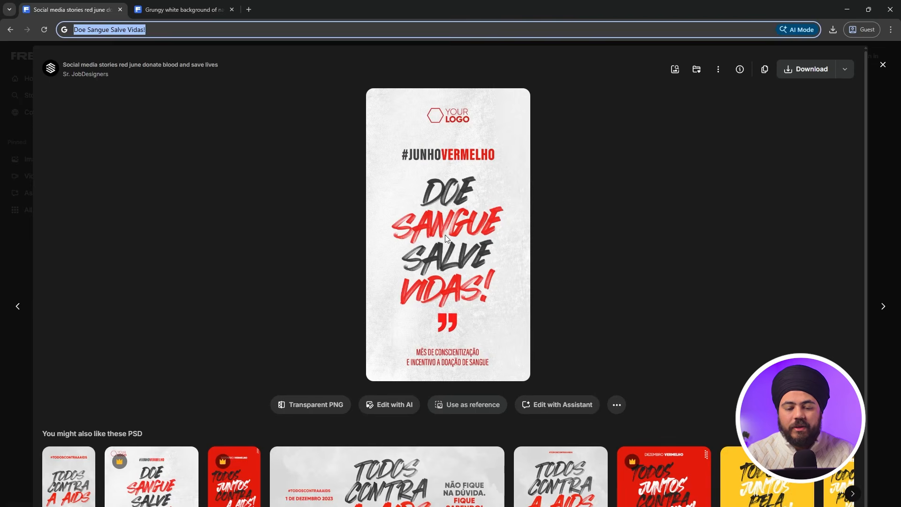
{"action": "key", "text": "alt+Tab"}
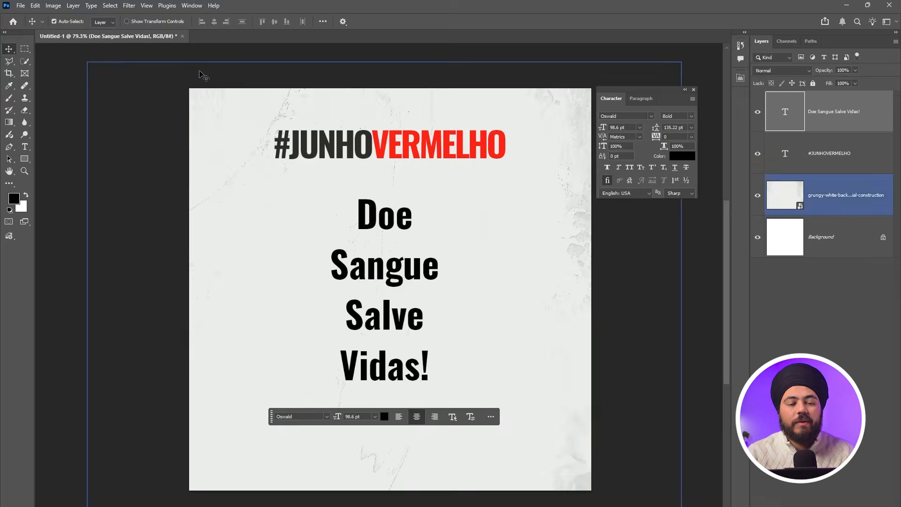
{"action": "key", "text": "t"}
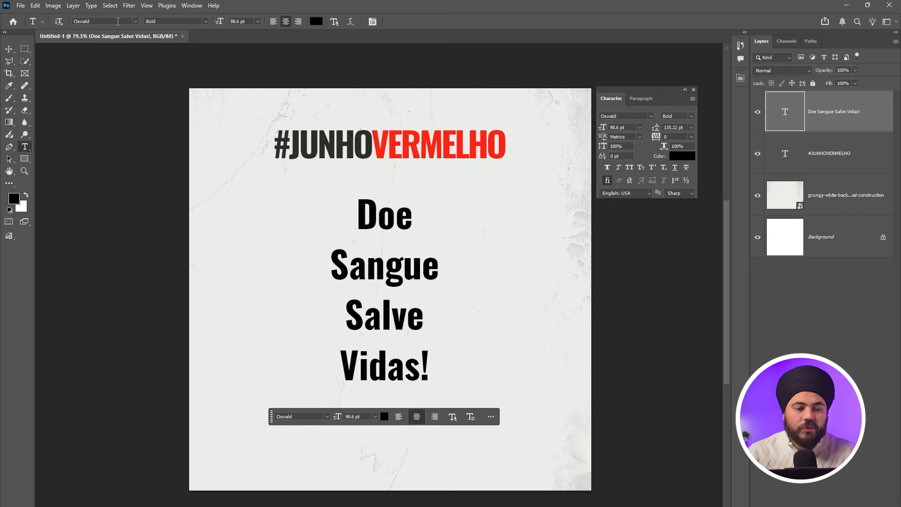
{"action": "key", "text": "Down"}
{"action": "key", "text": "Down"}
{"action": "key", "text": "Down"}
{"action": "key", "text": "Down"}
{"action": "key", "text": "Down"}
{"action": "key", "text": "Down"}
{"action": "key", "text": "Down"}
{"action": "key", "text": "Down"}
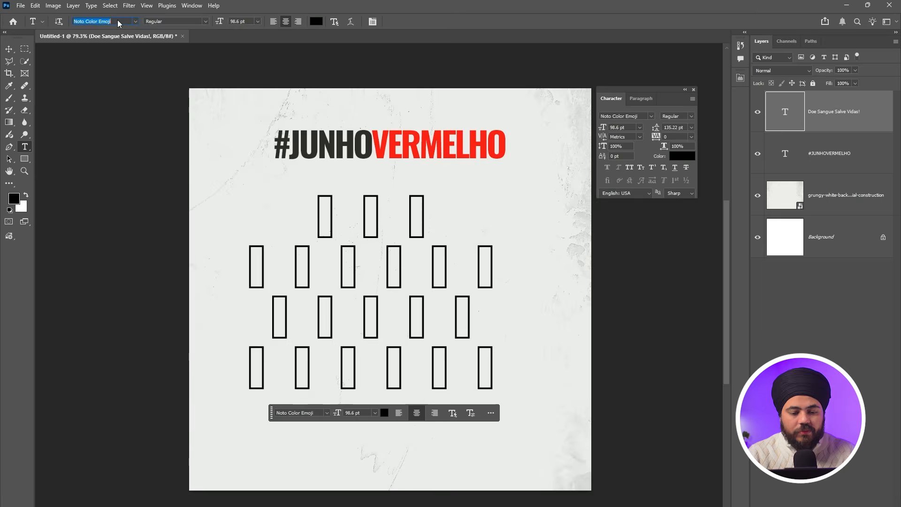
{"action": "key", "text": "Down"}
{"action": "key", "text": "Down"}
{"action": "key", "text": "Down"}
{"action": "key", "text": "Down"}
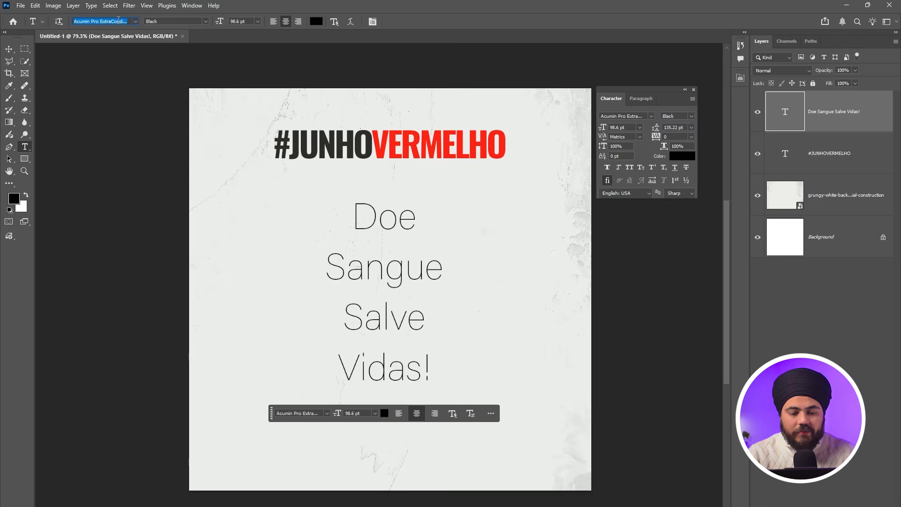
{"action": "key", "text": "Down"}
{"action": "key", "text": "Down"}
{"action": "key", "text": "Down"}
{"action": "key", "text": "Down"}
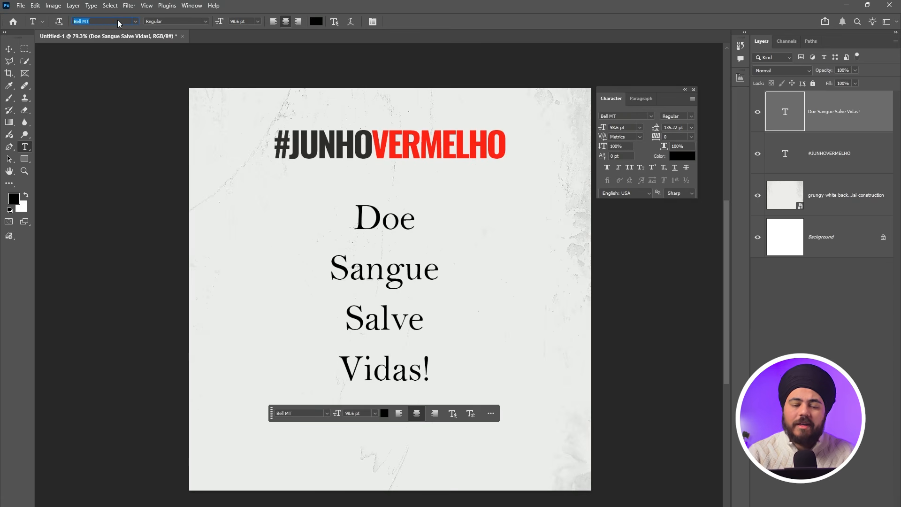
{"action": "key", "text": "Down"}
{"action": "key", "text": "Down"}
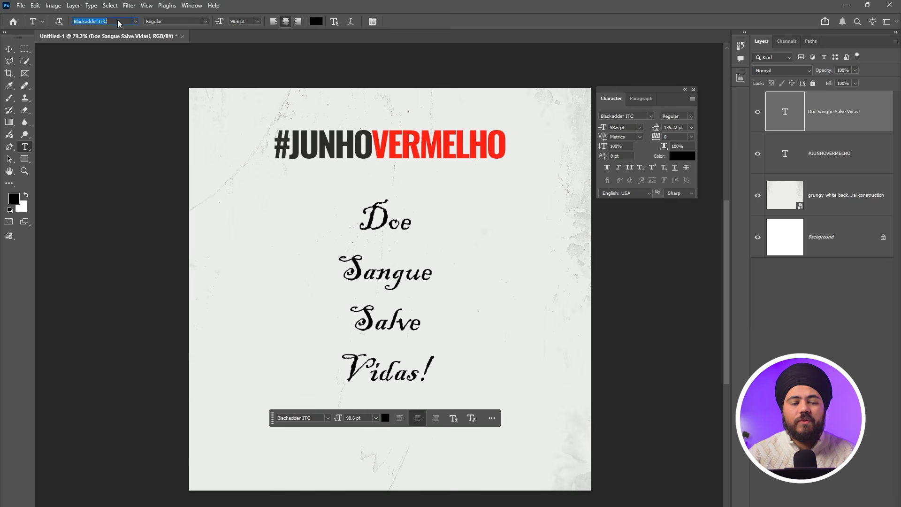
{"action": "type", "text": "oswal"}
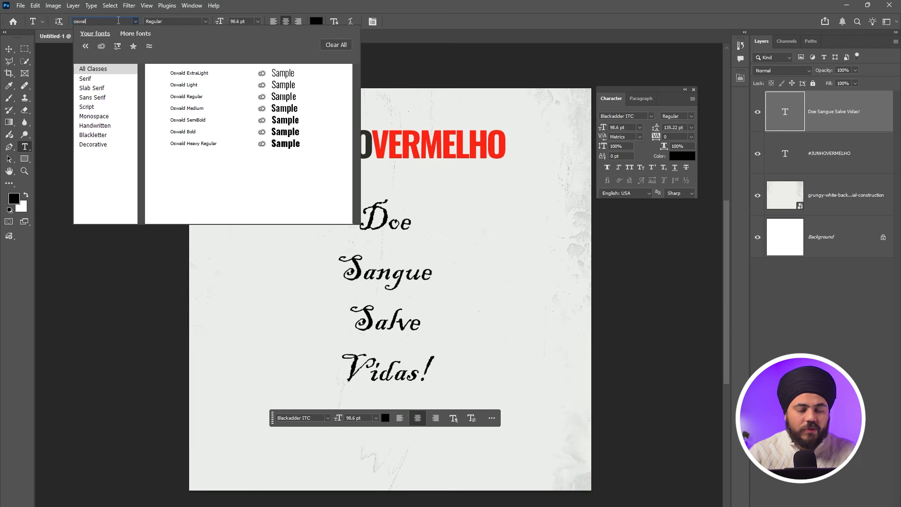
{"action": "left_click", "coordinate": [197, 132]}
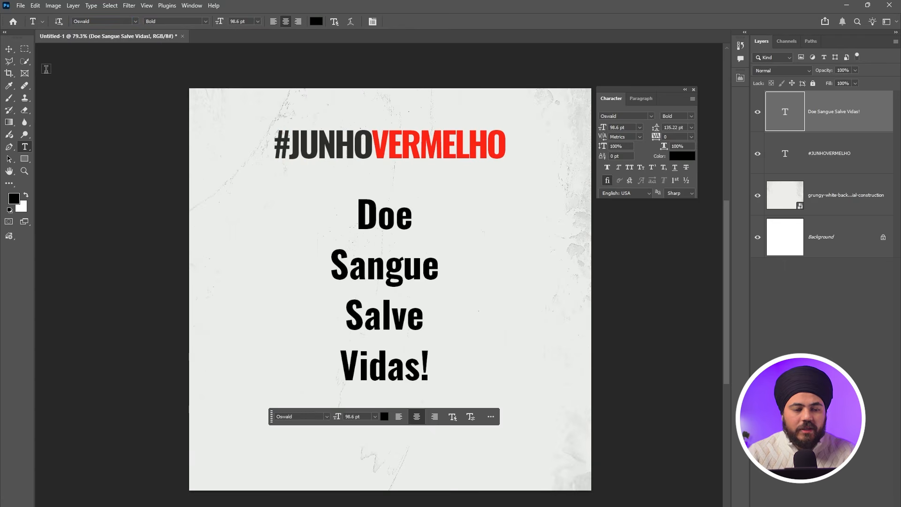
- Set the leading of the whole four-line slogan to 110 pt and commit the text
{"action": "left_click", "coordinate": [369, 247]}
{"action": "key", "text": "ctrl+a"}
{"action": "left_click_drag", "start_coordinate": [656, 127], "coordinate": [645, 128]}
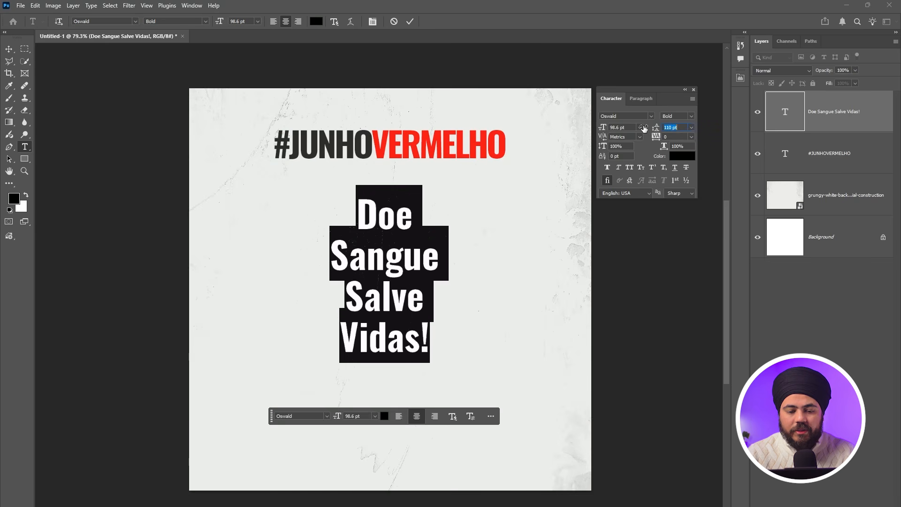
{"action": "left_click", "coordinate": [8, 48]}
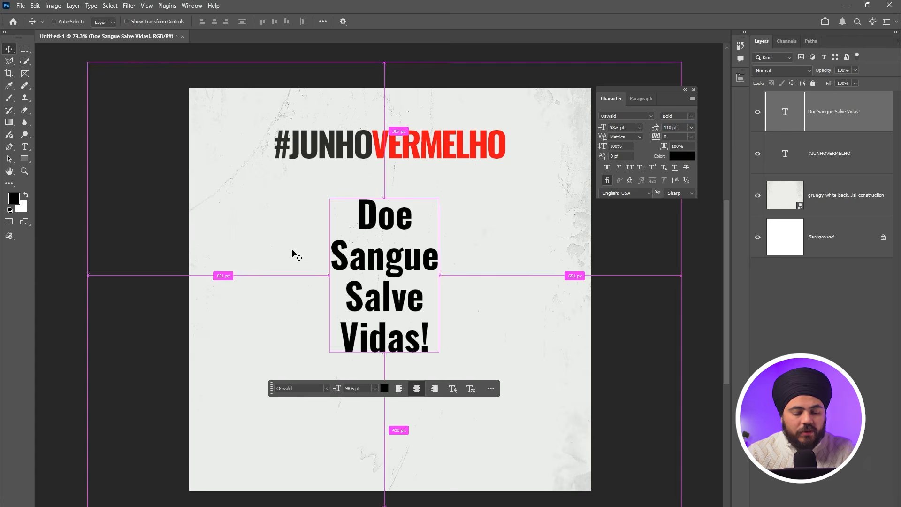
- Scale the slogan up to about 149 pt and reposition it beneath the headline
{"action": "key", "text": "ctrl+t"}
{"action": "left_click_drag", "start_coordinate": [444, 370], "coordinate": [521, 430]}
{"action": "left_click_drag", "start_coordinate": [423, 352], "coordinate": [396, 342]}
{"action": "key", "text": "Return"}
- Check the reference poster in the browser and colour the word "Sangue" red, ff0000, in the Photoshop slogan
{"action": "key", "text": "alt+Tab"}
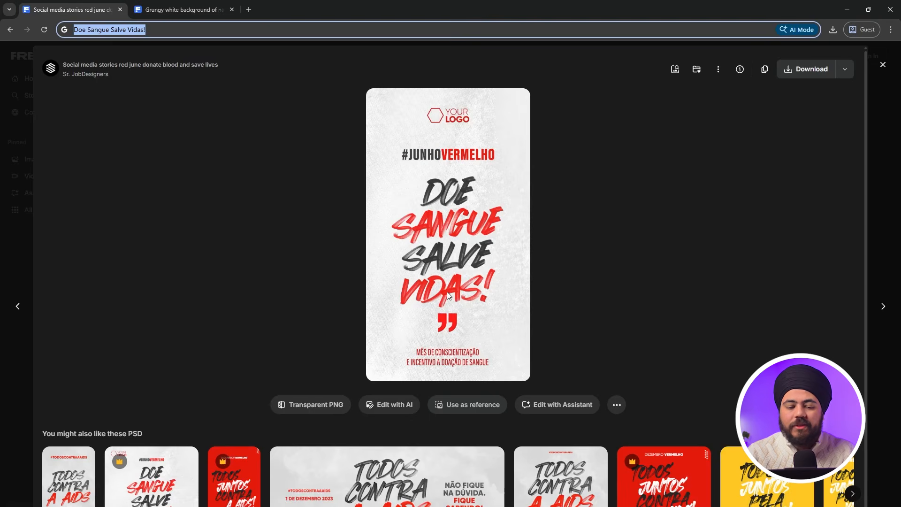
{"action": "key", "text": "alt+Tab"}
{"action": "key", "text": "t"}
{"action": "left_click_drag", "start_coordinate": [308, 274], "coordinate": [467, 277]}
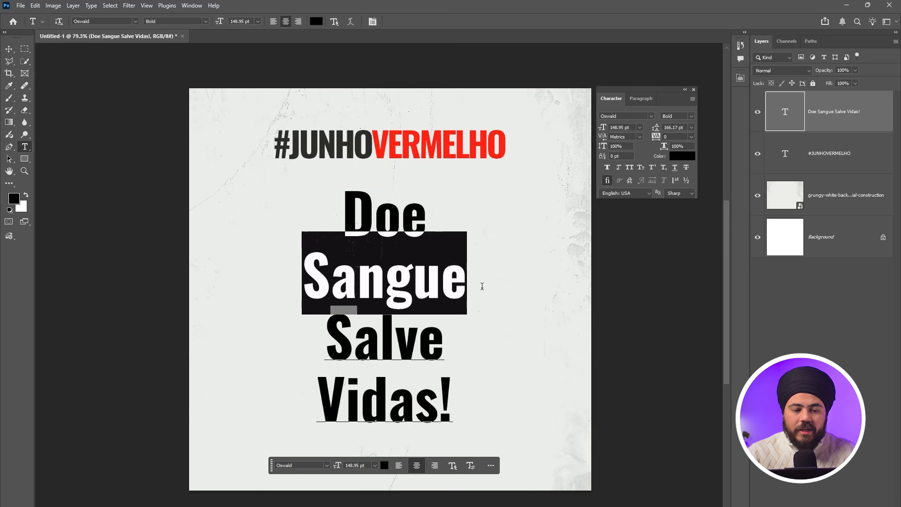
{"action": "left_click", "coordinate": [314, 22]}
{"action": "left_click_drag", "start_coordinate": [429, 165], "coordinate": [489, 116]}
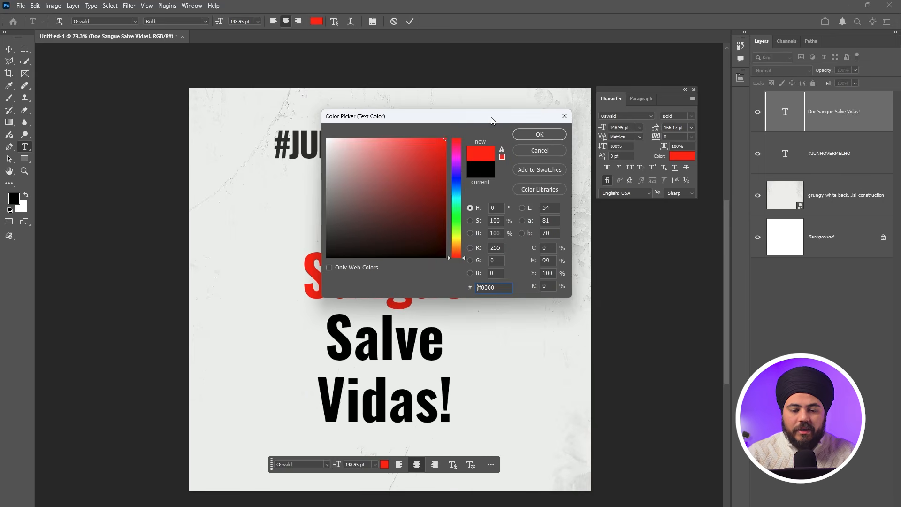
{"action": "left_click", "coordinate": [541, 135]}
- Colour the word "Vidas!" red, ff0000, and shift the slogan to the horizontal centre of the canvas
{"action": "left_click_drag", "start_coordinate": [316, 399], "coordinate": [534, 402]}
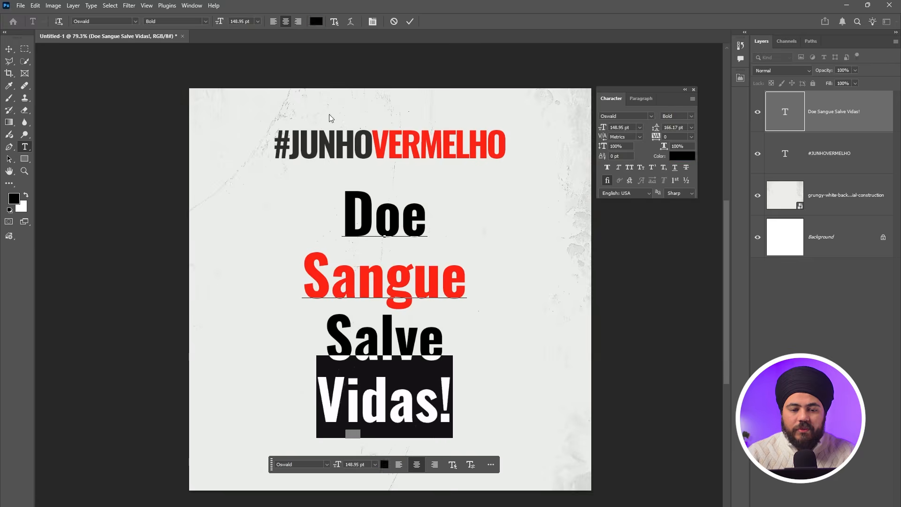
{"action": "left_click", "coordinate": [319, 23]}
{"action": "left_click_drag", "start_coordinate": [433, 184], "coordinate": [453, 69]}
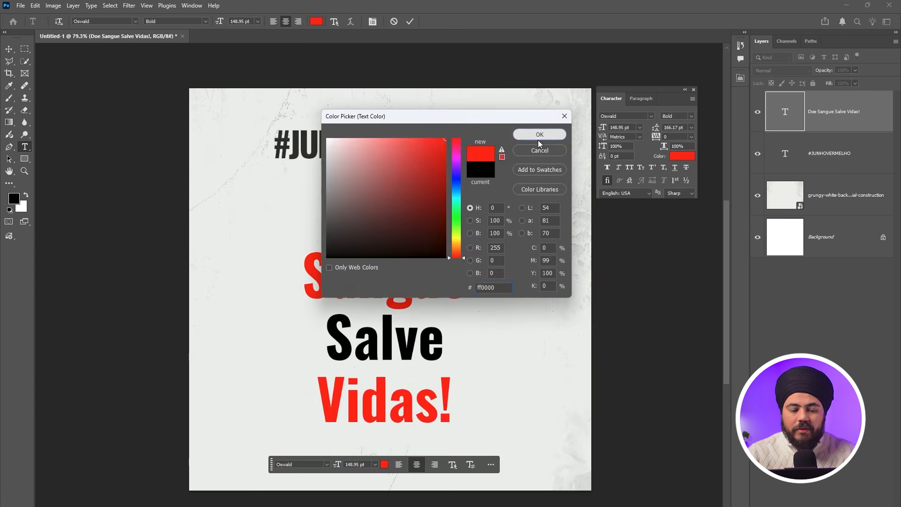
{"action": "left_click", "coordinate": [538, 135]}
{"action": "left_click", "coordinate": [9, 49]}
{"action": "left_click_drag", "start_coordinate": [324, 272], "coordinate": [356, 272]}
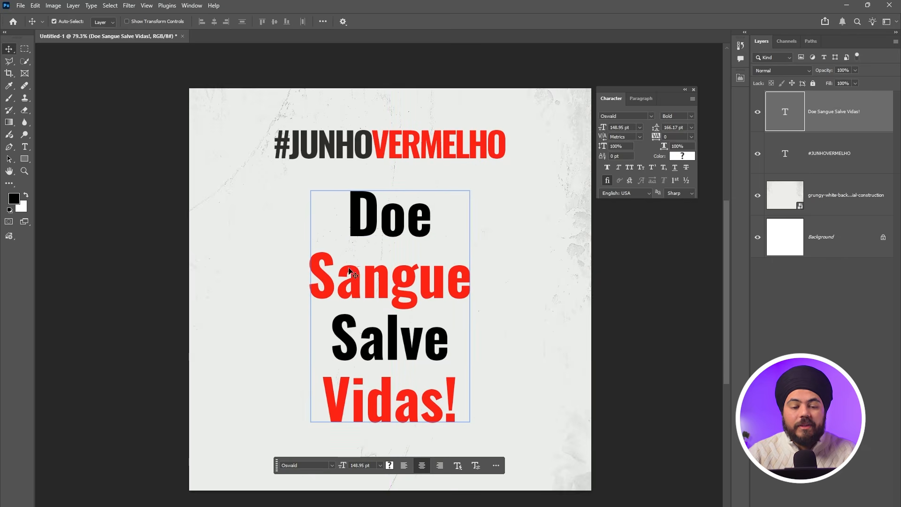
- Switch to the browser, close the Freepik poster preview and browse the typography poster results for another design
{"action": "key", "text": "alt+["}
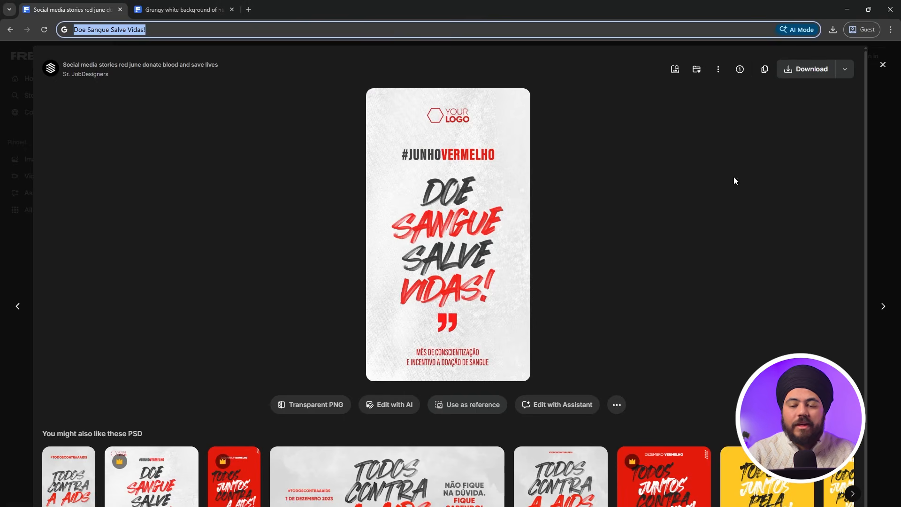
{"action": "left_click", "coordinate": [884, 66]}
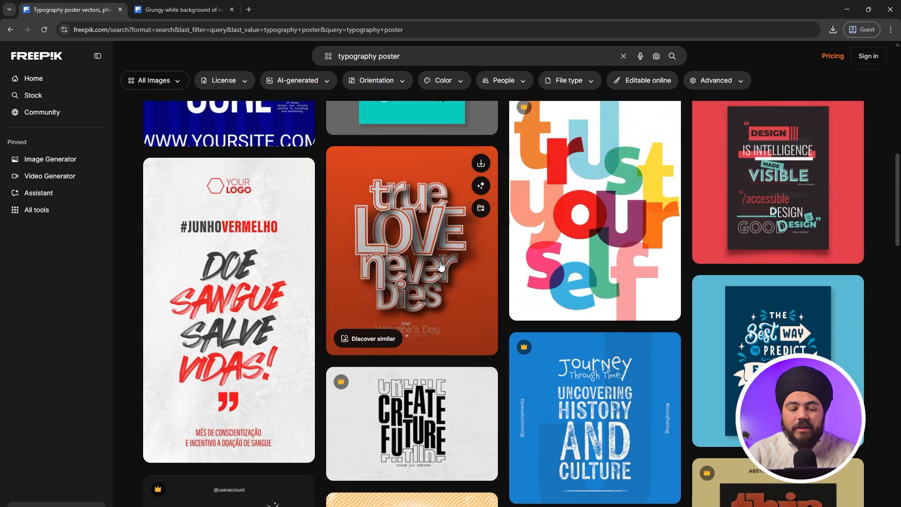
{"action": "scroll", "coordinate": [381, 301], "scroll_direction": "down", "scroll_amount": 6}
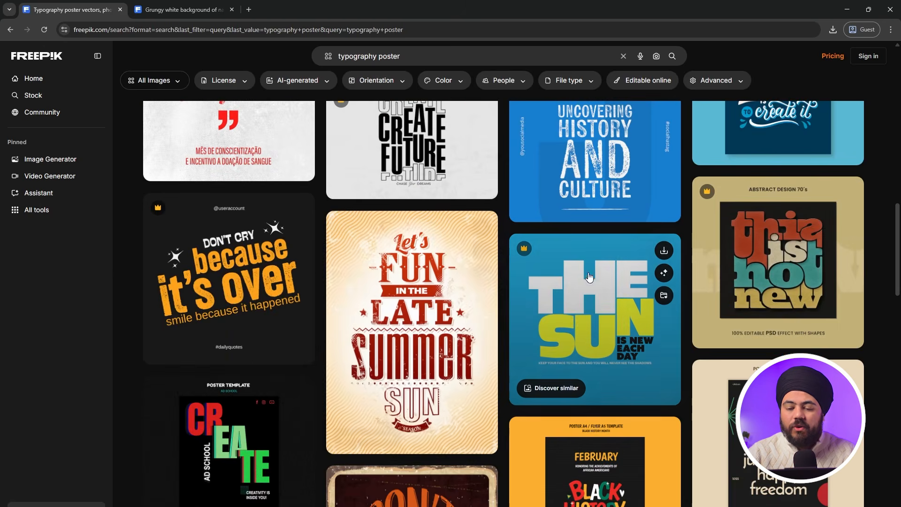
{"action": "scroll", "coordinate": [576, 297], "scroll_direction": "down", "scroll_amount": 1}
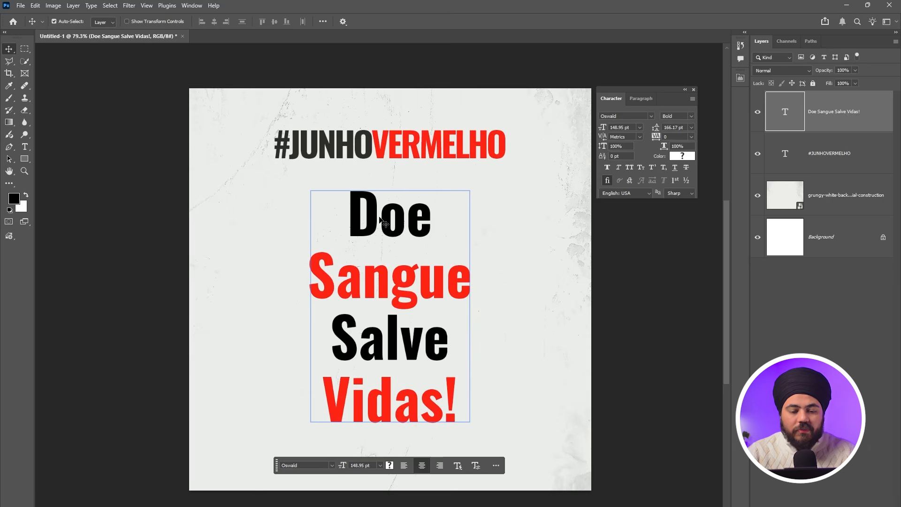
- Return to Photoshop and delete the slogan, headline and grungy background image layers
{"action": "left_click_drag", "start_coordinate": [381, 220], "coordinate": [374, 219]}
{"action": "key", "text": "Delete"}
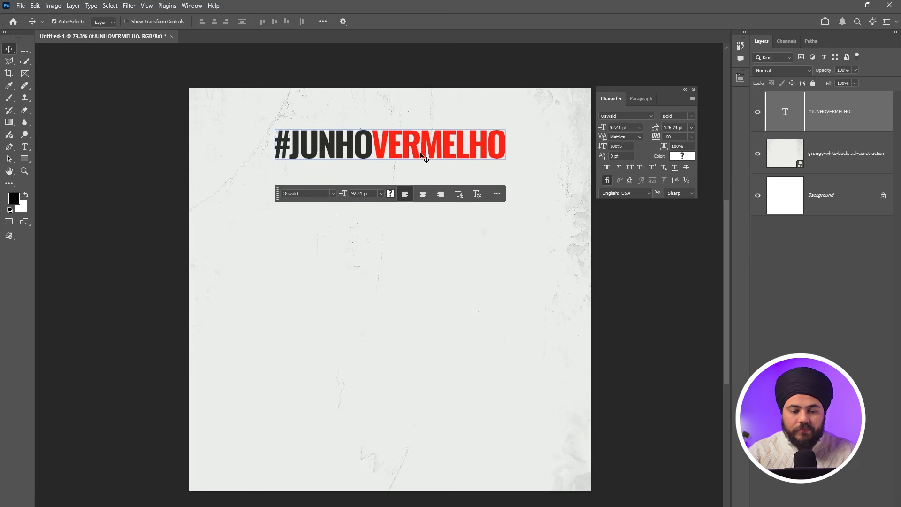
{"action": "key", "text": "Delete"}
{"action": "key", "text": "alt+Tab"}
{"action": "key", "text": "alt+Tab"}
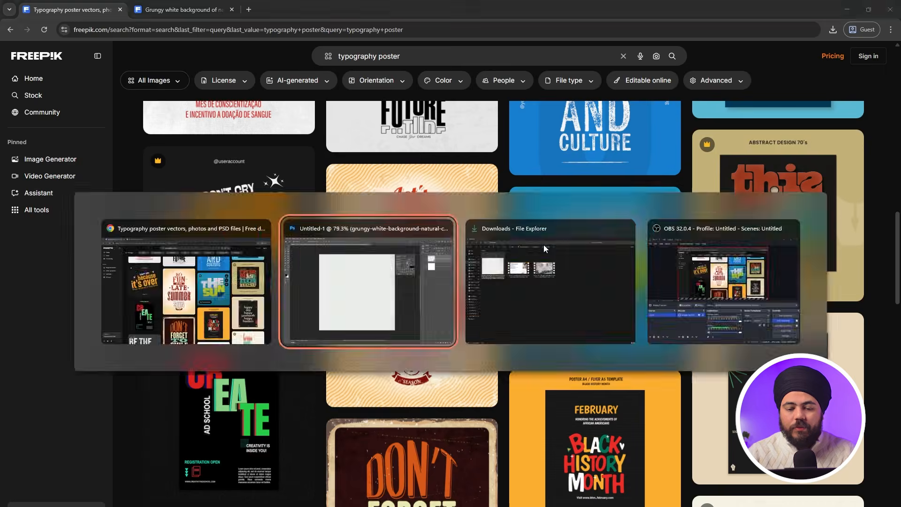
{"action": "key", "text": "Delete"}
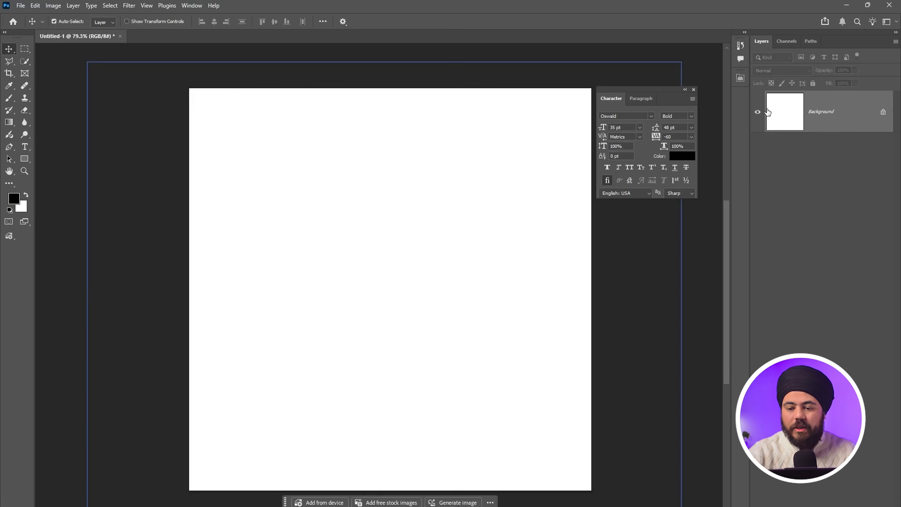
- Set the foreground colour to 00a2ff and fill the Background layer with it
{"action": "left_click", "coordinate": [15, 203]}
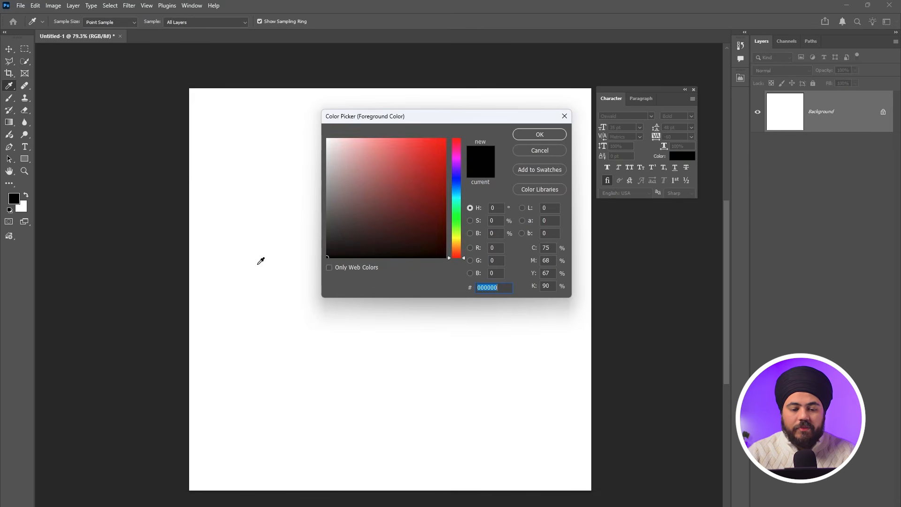
{"action": "type", "text": "00a2ff"}
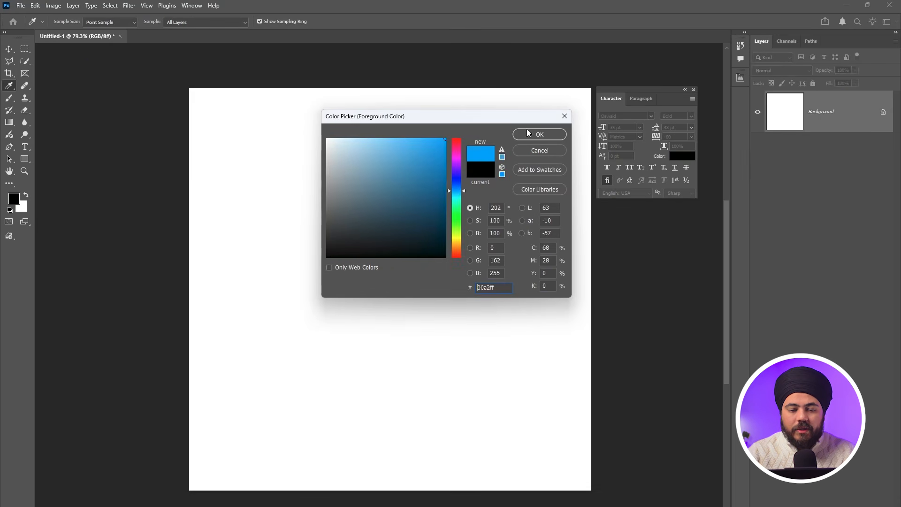
{"action": "left_click", "coordinate": [532, 139]}
{"action": "key", "text": "alt+BackSpace"}
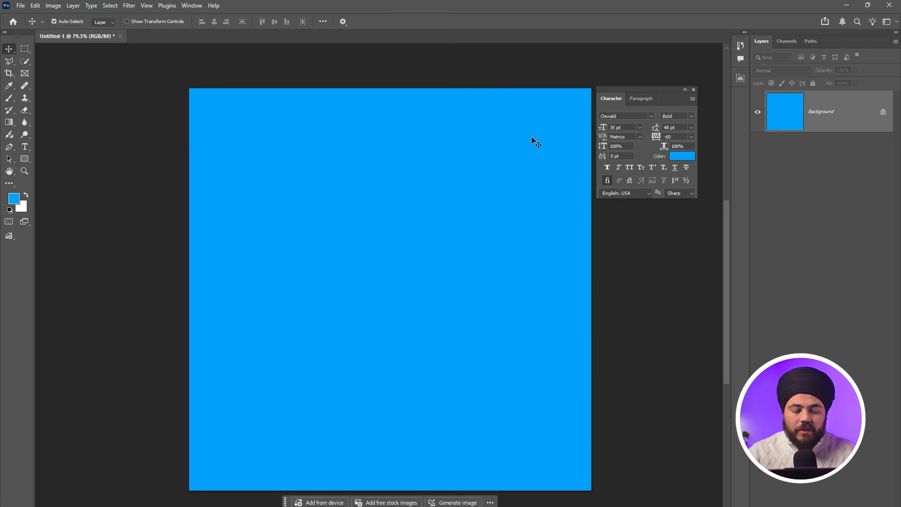
- Start a text layer with the letter "T" on the blue canvas and set its tracking to 0
{"action": "key", "text": "t"}
{"action": "left_click", "coordinate": [324, 234]}
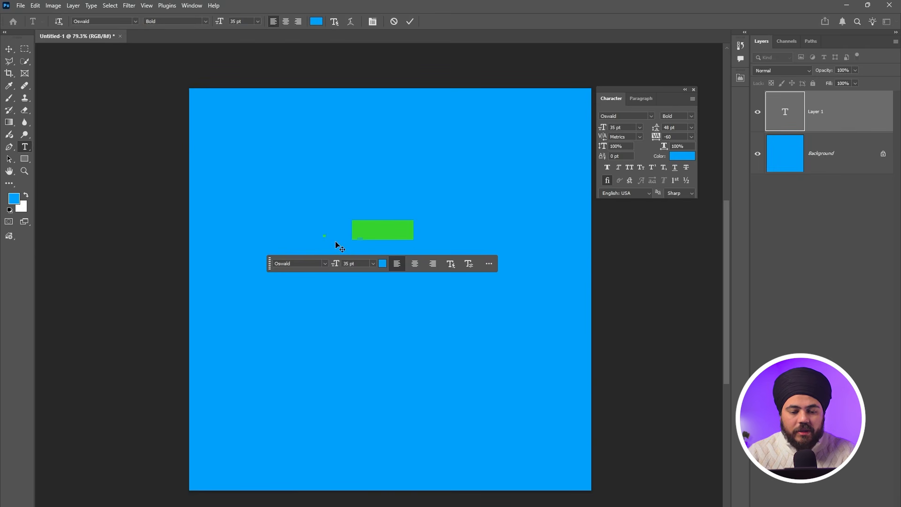
{"action": "type", "text": "S"}
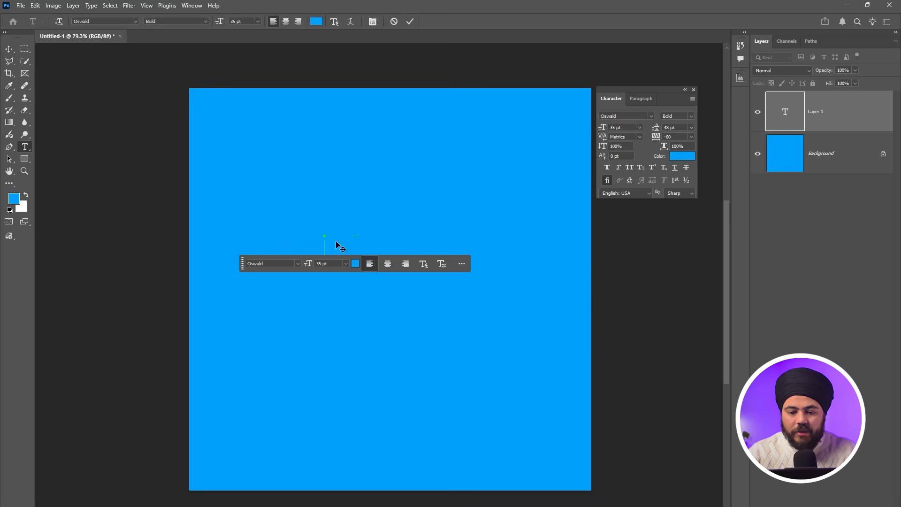
{"action": "left_click", "coordinate": [674, 137]}
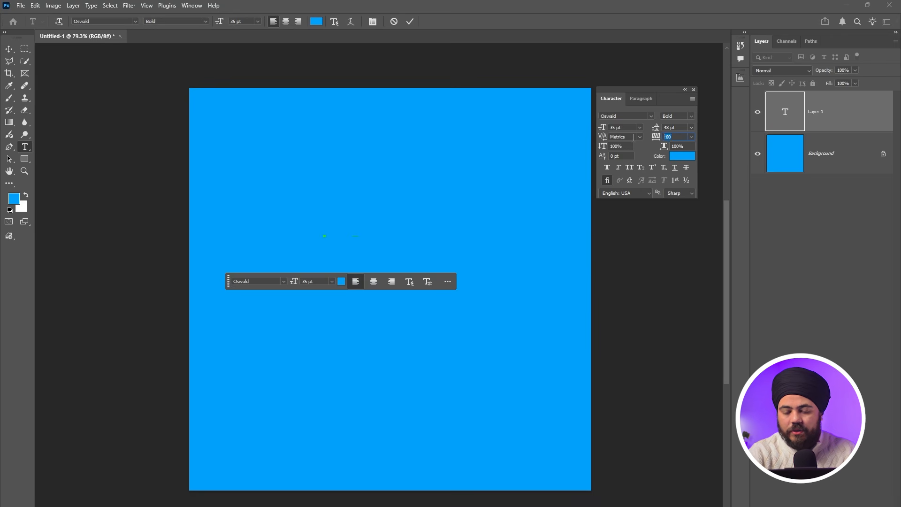
{"action": "key", "text": "BackSpace"}
{"action": "key", "text": "Return"}
{"action": "key", "text": "Return"}
{"action": "left_click", "coordinate": [667, 135]}
{"action": "type", "text": "0"}
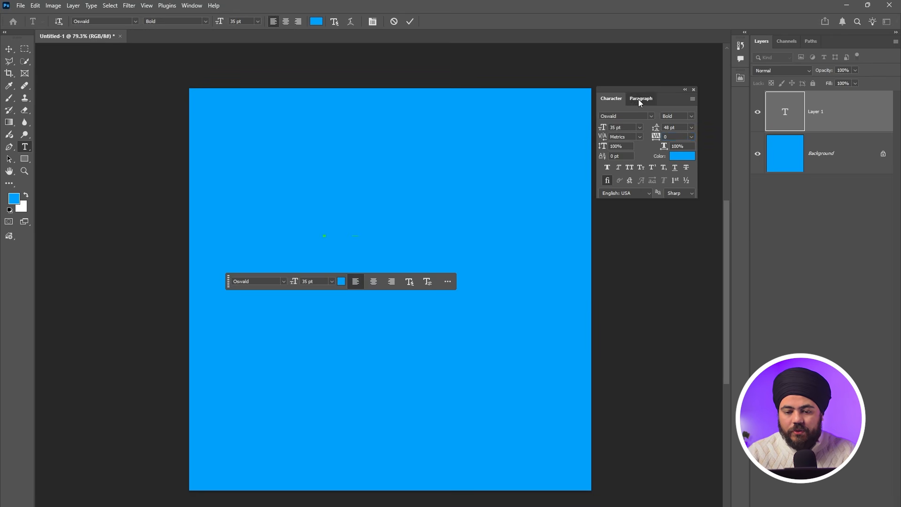
- Try to clear the indent and paragraph spacing values of the new text
{"action": "left_click", "coordinate": [640, 99]}
{"action": "key", "text": "BackSpace"}
{"action": "key", "text": "Tab"}
{"action": "key", "text": "BackSpace"}
{"action": "key", "text": "Tab"}
{"action": "key", "text": "BackSpace"}
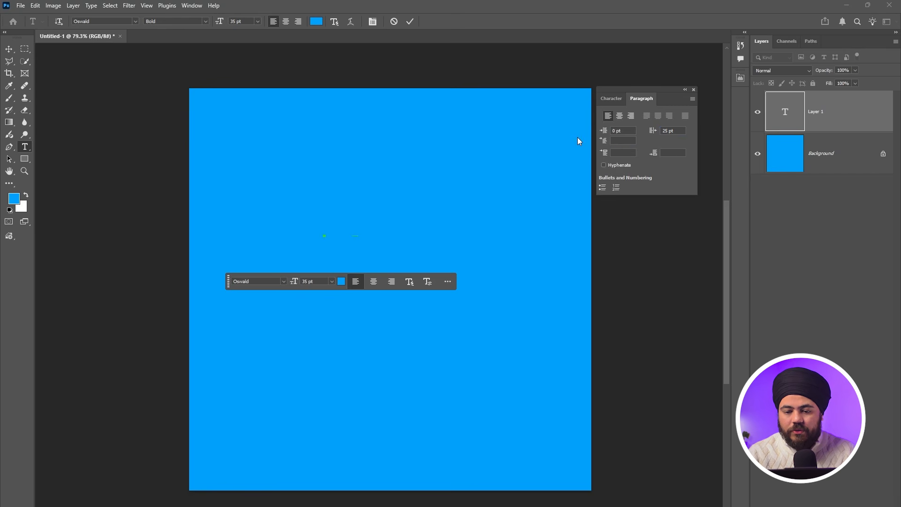
{"action": "key", "text": "Tab"}
{"action": "key", "text": "BackSpace"}
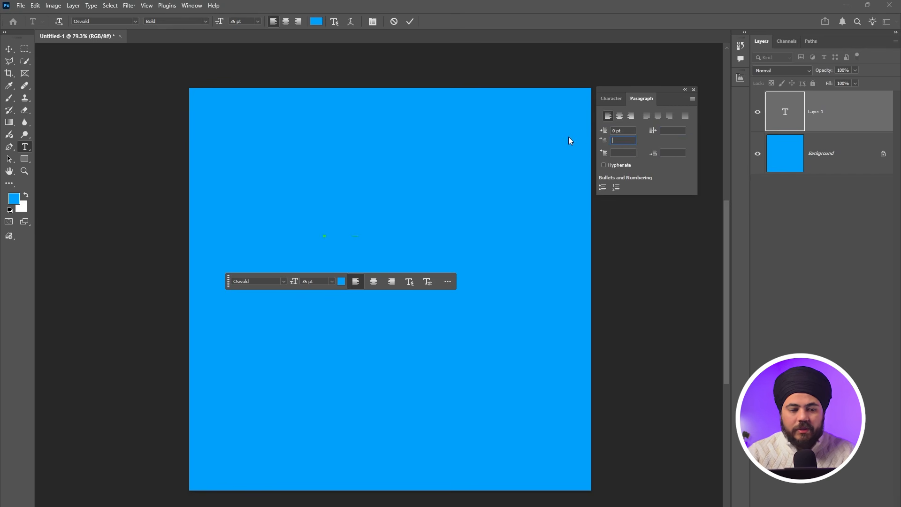
- Commit the letter T and scale its text box up to about 504%
{"action": "left_click", "coordinate": [8, 49]}
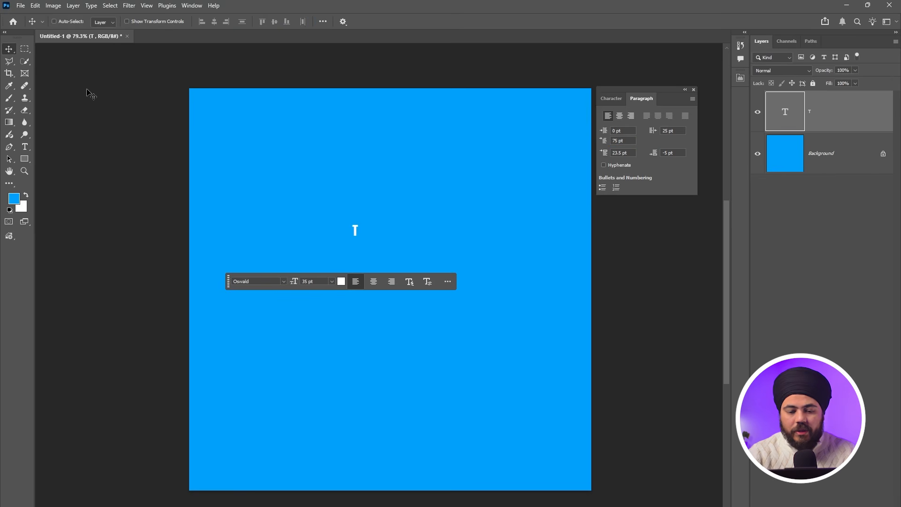
{"action": "key", "text": "ctrl+t"}
{"action": "left_click_drag", "start_coordinate": [358, 260], "coordinate": [494, 396]}
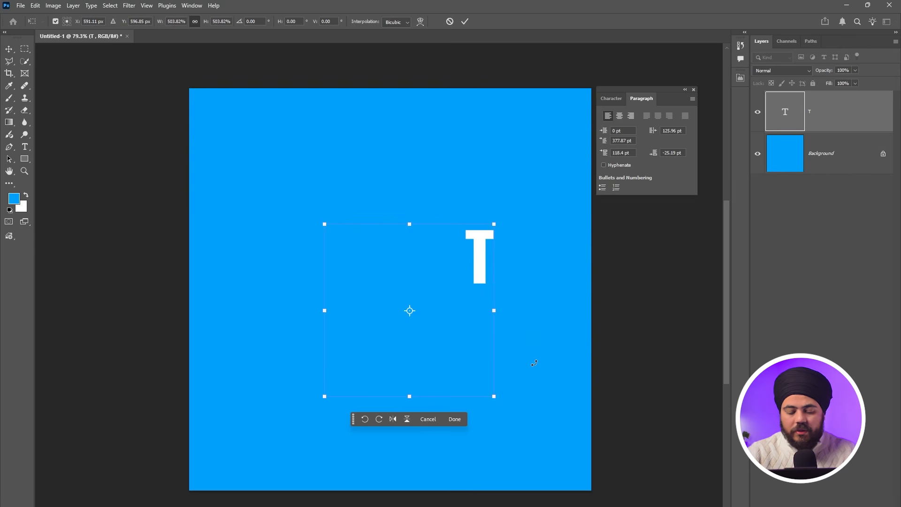
{"action": "key", "text": "Return"}
- Set all indents and paragraph spacing values of the T text to 0 pt
{"action": "key", "text": "t"}
{"action": "left_click", "coordinate": [479, 253]}
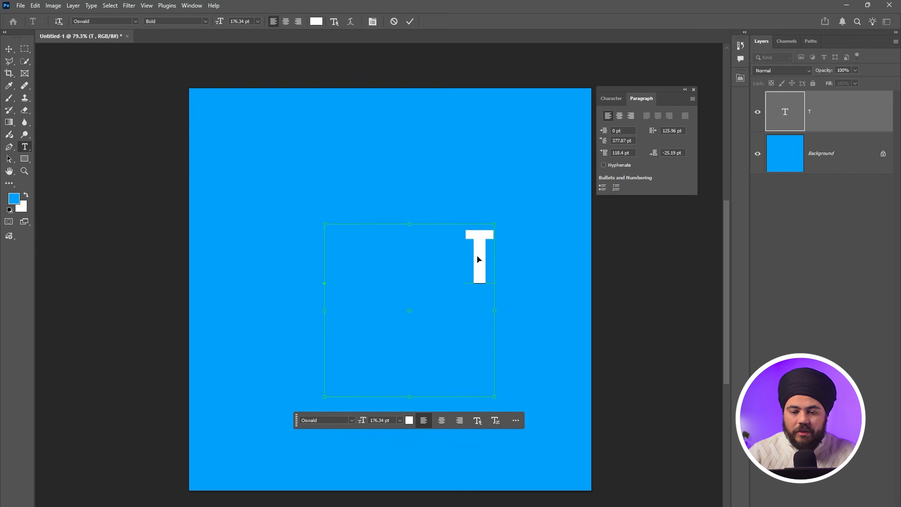
{"action": "key", "text": "ctrl+a"}
{"action": "key", "text": "ctrl+a"}
{"action": "type", "text": "0"}
{"action": "key", "text": "Tab"}
{"action": "type", "text": "0"}
{"action": "key", "text": "Tab"}
{"action": "type", "text": "0"}
{"action": "key", "text": "Tab"}
{"action": "key", "text": "Tab"}
{"action": "type", "text": "0"}
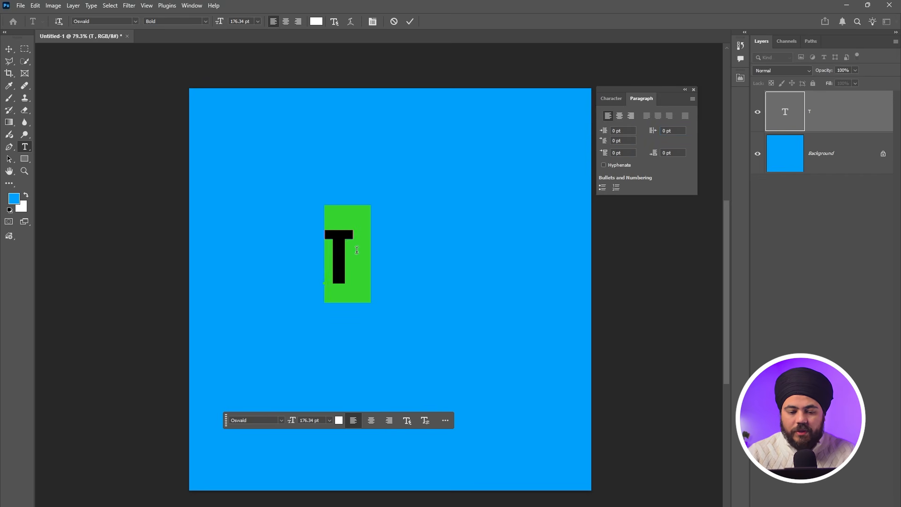
{"action": "key", "text": "ctrl+Return"}
- Duplicate the T beside the original and change the copy to the letter H
{"action": "key", "text": "v"}
{"action": "left_click_drag", "start_coordinate": [338, 268], "coordinate": [385, 263]}
{"action": "double_click", "coordinate": [386, 259]}
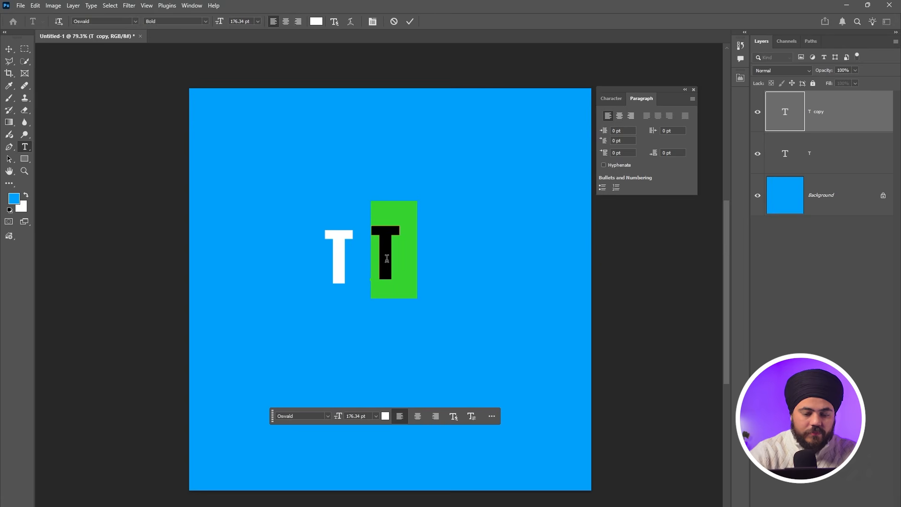
{"action": "type", "text": "H"}
{"action": "key", "text": "ctrl+Return"}
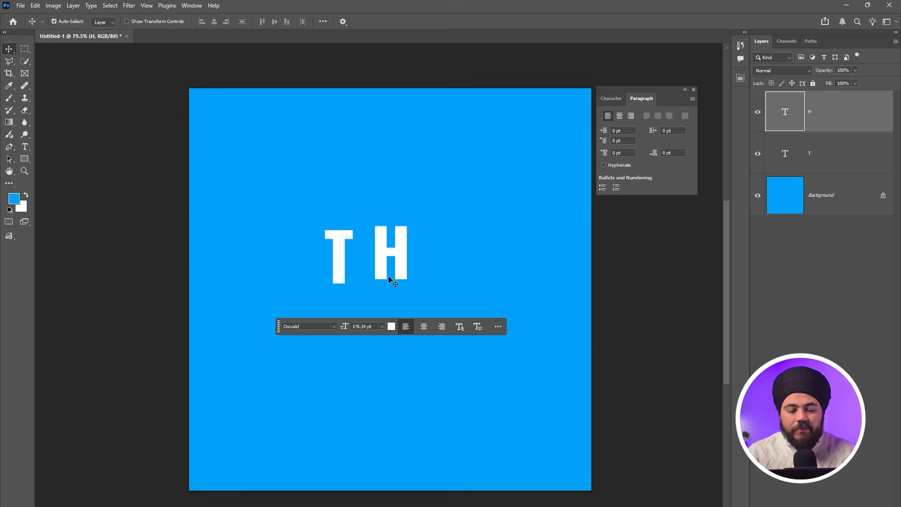
- Move the H close to the T and enlarge it to about 408 pt so it rises above the T
{"action": "left_click_drag", "start_coordinate": [383, 278], "coordinate": [363, 279]}
{"action": "key", "text": "ctrl+t"}
{"action": "left_click_drag", "start_coordinate": [391, 218], "coordinate": [439, 111]}
{"action": "left_click_drag", "start_coordinate": [378, 201], "coordinate": [376, 223]}
{"action": "key", "text": "Return"}
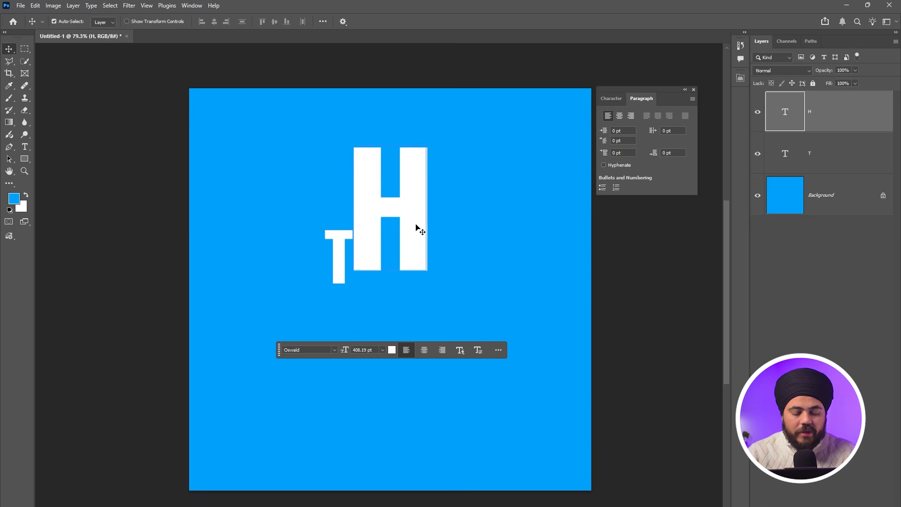
- Duplicate the H beside itself and change the copy to the letter E
{"action": "left_click_drag", "start_coordinate": [416, 227], "coordinate": [499, 227]}
{"action": "double_click", "coordinate": [498, 227]}
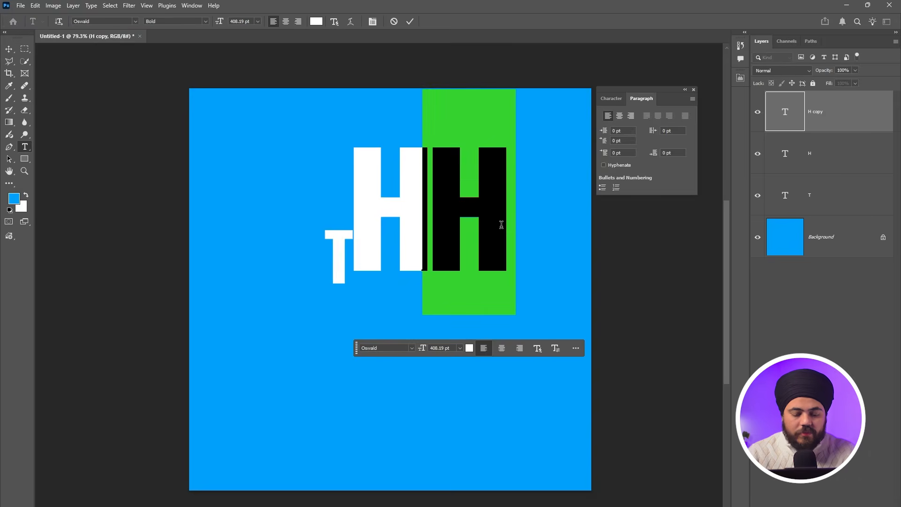
{"action": "type", "text": "E"}
- Scale the E down to about 286 pt and align its top with the top of the H
{"action": "key", "text": "ctrl+t"}
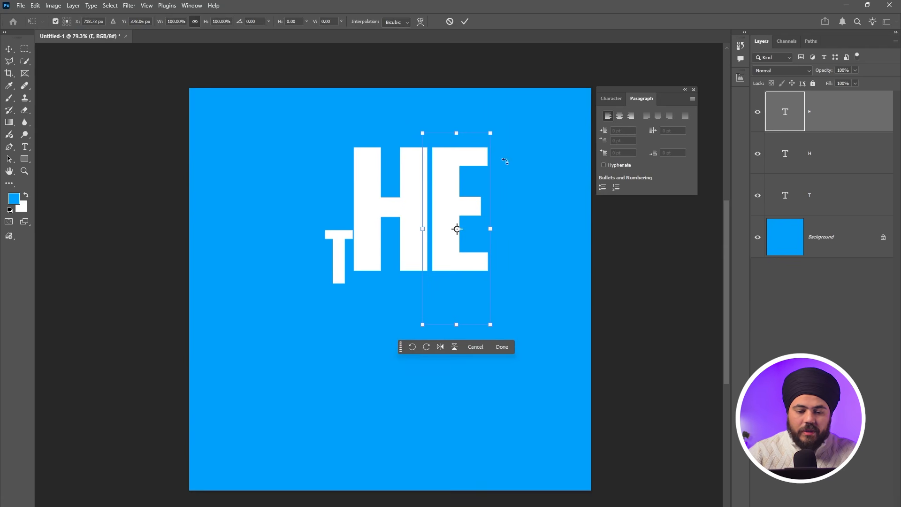
{"action": "left_click_drag", "start_coordinate": [496, 134], "coordinate": [471, 190]}
{"action": "left_click_drag", "start_coordinate": [438, 227], "coordinate": [437, 176]}
{"action": "key", "text": "Down"}
{"action": "key", "text": "Down"}
{"action": "key", "text": "Return"}
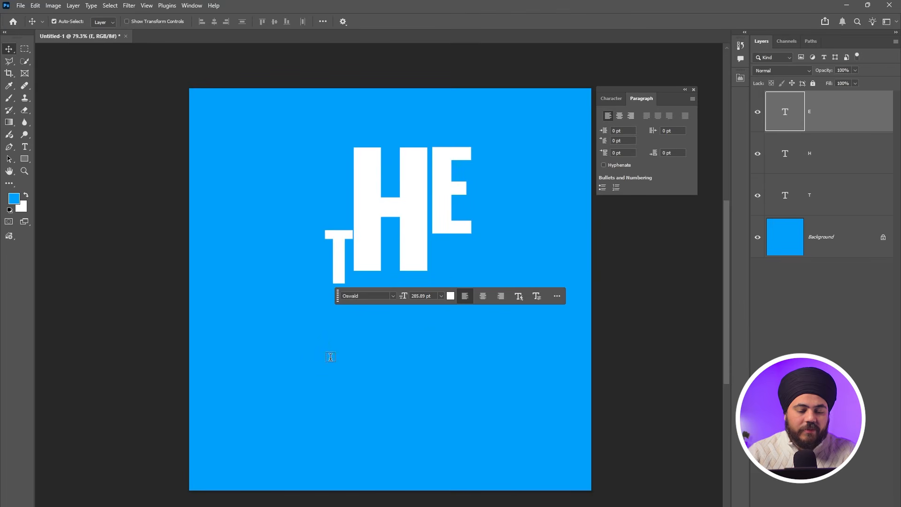
- Add a text layer with the letter S, scale it to about 294 pt and place it directly below the H
{"action": "key", "text": "t"}
{"action": "left_click", "coordinate": [330, 362]}
{"action": "type", "text": "S"}
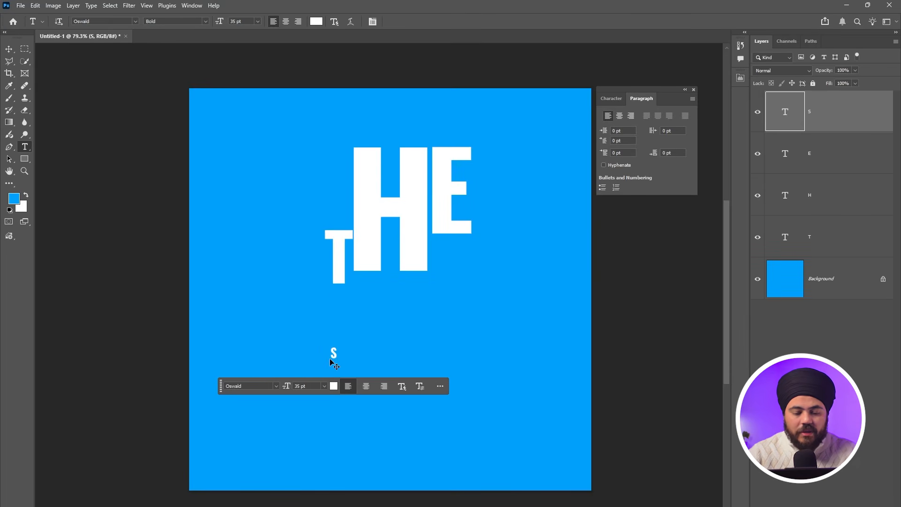
{"action": "key", "text": "ctrl+t"}
{"action": "left_click_drag", "start_coordinate": [338, 346], "coordinate": [460, 253]}
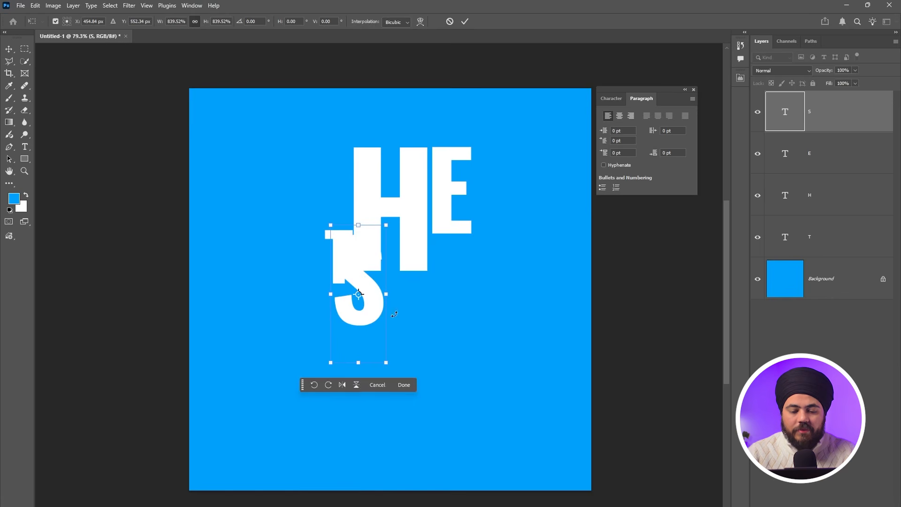
{"action": "left_click_drag", "start_coordinate": [362, 303], "coordinate": [371, 343]}
{"action": "key", "text": "Return"}
- Pick a bright yellow foreground colour and fill the S with it
{"action": "key", "text": "t"}
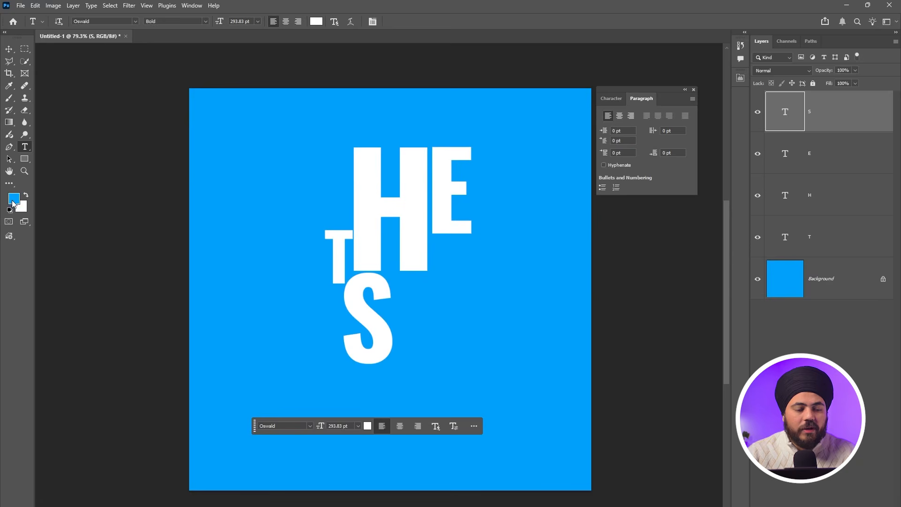
{"action": "left_click", "coordinate": [13, 201]}
{"action": "left_click_drag", "start_coordinate": [455, 192], "coordinate": [454, 242]}
{"action": "left_click", "coordinate": [522, 135]}
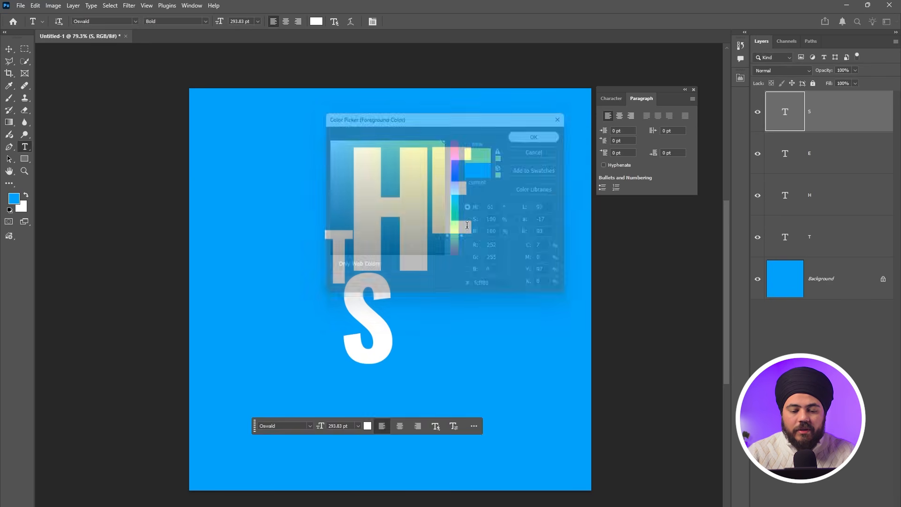
{"action": "key", "text": "alt+BackSpace"}
- Duplicate the yellow S beside itself and change the copy to the letter U
{"action": "key", "text": "v"}
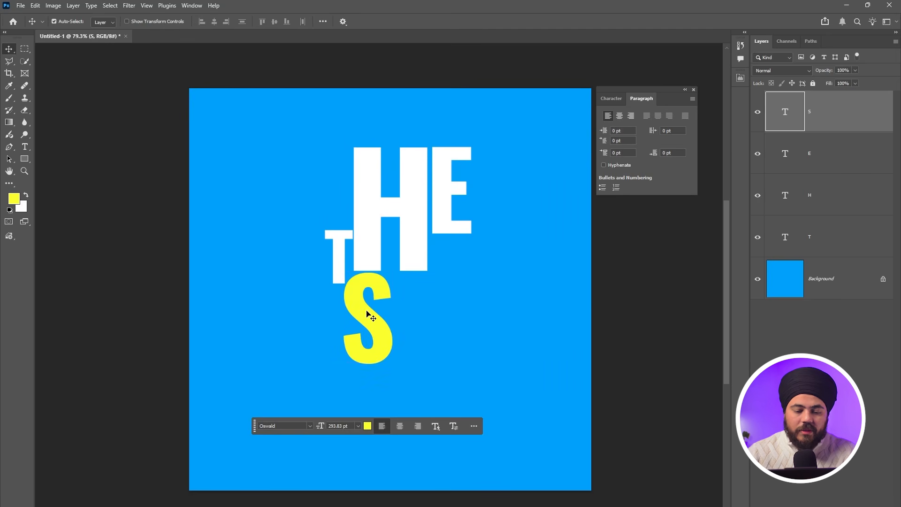
{"action": "left_click_drag", "start_coordinate": [378, 342], "coordinate": [429, 339]}
{"action": "double_click", "coordinate": [434, 336]}
{"action": "key", "text": "ctrl+a"}
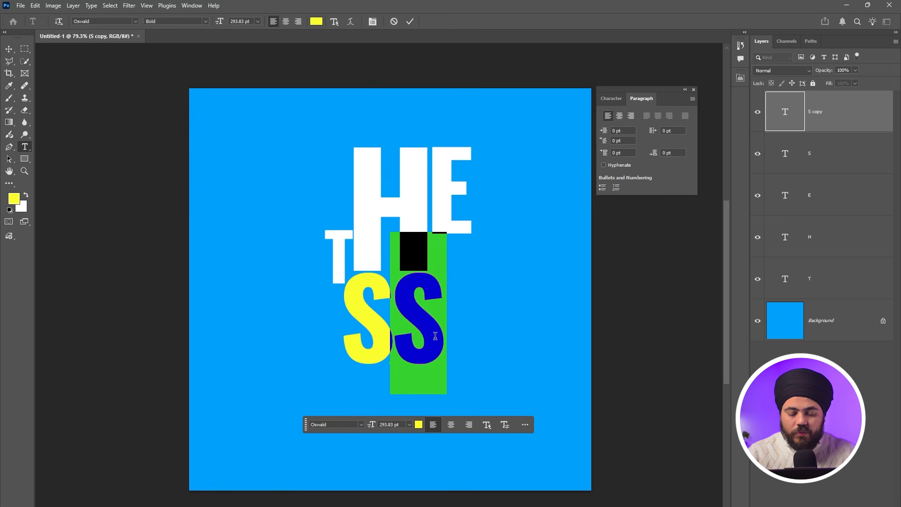
{"action": "type", "text": "U"}
{"action": "key", "text": "ctrl+Return"}
- Duplicate the U, change the copy to the letter N and raise it slightly above the line of the U
{"action": "key", "text": "v"}
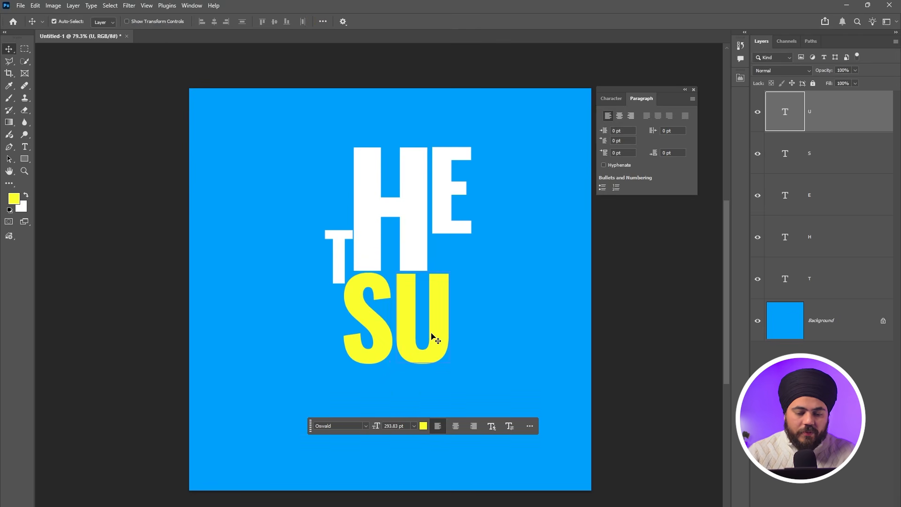
{"action": "left_click_drag", "start_coordinate": [432, 334], "coordinate": [489, 338]}
{"action": "double_click", "coordinate": [481, 333]}
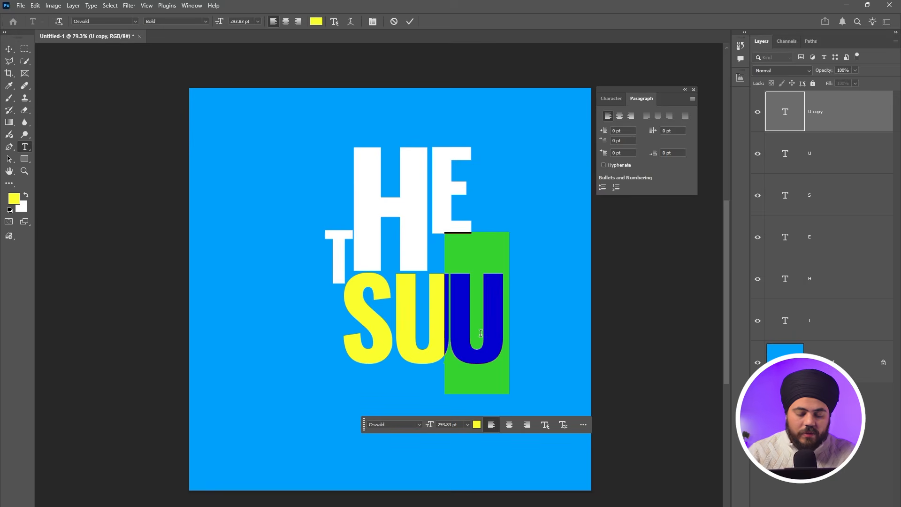
{"action": "type", "text": "N"}
{"action": "key", "text": "ctrl+Return"}
{"action": "left_click_drag", "start_coordinate": [464, 329], "coordinate": [467, 297]}
- Move the E above the N and enlarge it to about the same width as the N
{"action": "left_click_drag", "start_coordinate": [435, 235], "coordinate": [453, 237]}
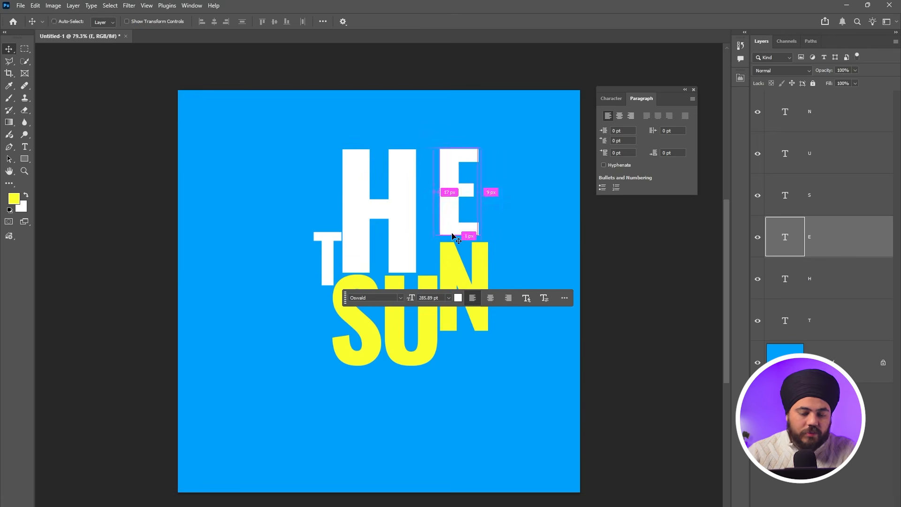
{"action": "key", "text": "ctrl+t"}
{"action": "left_click_drag", "start_coordinate": [483, 275], "coordinate": [494, 307]}
{"action": "left_click_drag", "start_coordinate": [458, 239], "coordinate": [457, 221]}
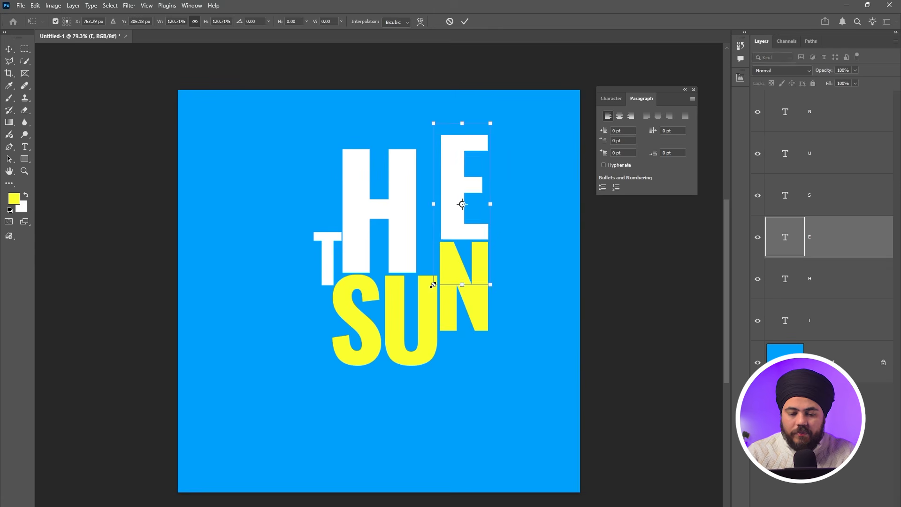
{"action": "key", "text": "Return"}
- Enlarge the H to fill the space between the T and the E, and reposition the T beside it
{"action": "left_click", "coordinate": [414, 241]}
{"action": "key", "text": "ctrl+t"}
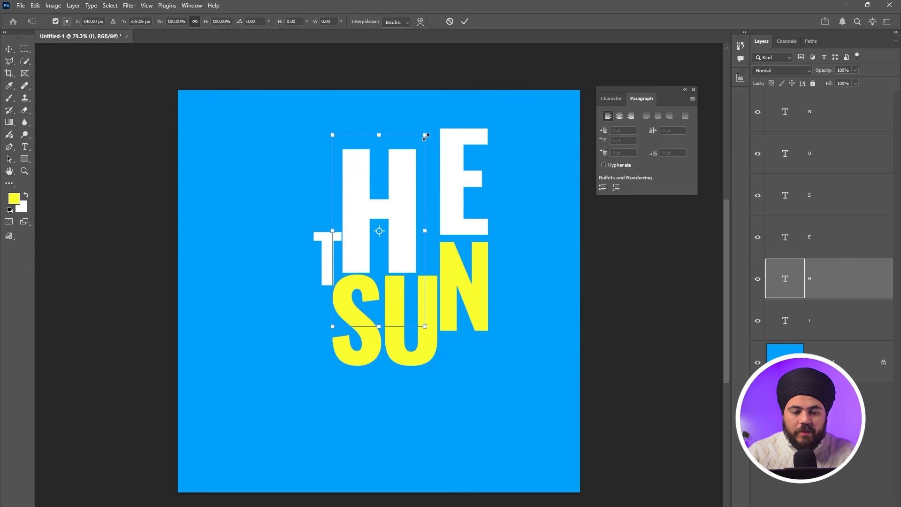
{"action": "left_click_drag", "start_coordinate": [426, 136], "coordinate": [443, 98]}
{"action": "left_click_drag", "start_coordinate": [427, 177], "coordinate": [429, 187]}
{"action": "key", "text": "Return"}
{"action": "mouse_move", "coordinate": [330, 253]}
{"action": "left_mouse_down"}
{"action": "mouse_move", "coordinate": [323, 247]}
{"action": "mouse_move", "coordinate": [332, 243]}
{"action": "left_mouse_up"}
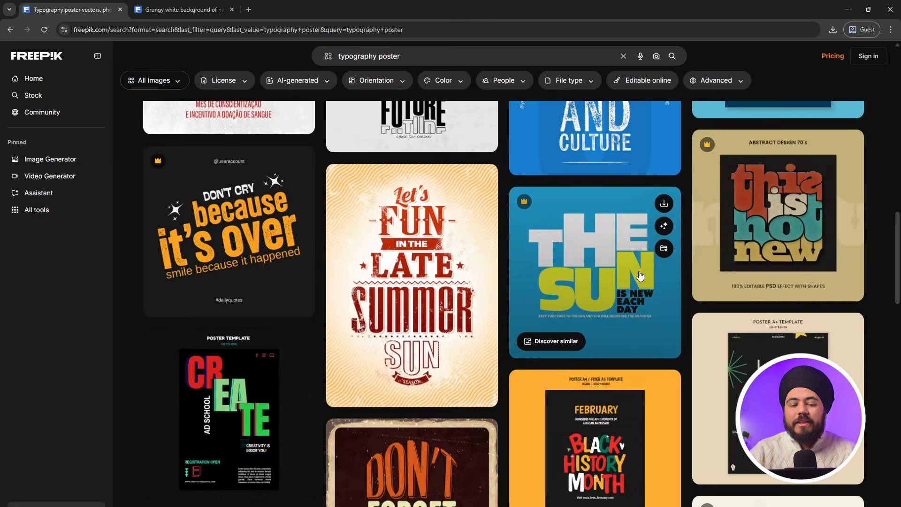
- Switch to Freepik in the browser and look through more of the typography poster results
{"action": "scroll", "coordinate": [410, 364], "scroll_direction": "down", "scroll_amount": 4}
{"action": "scroll", "coordinate": [410, 364], "scroll_direction": "down", "scroll_amount": 3}
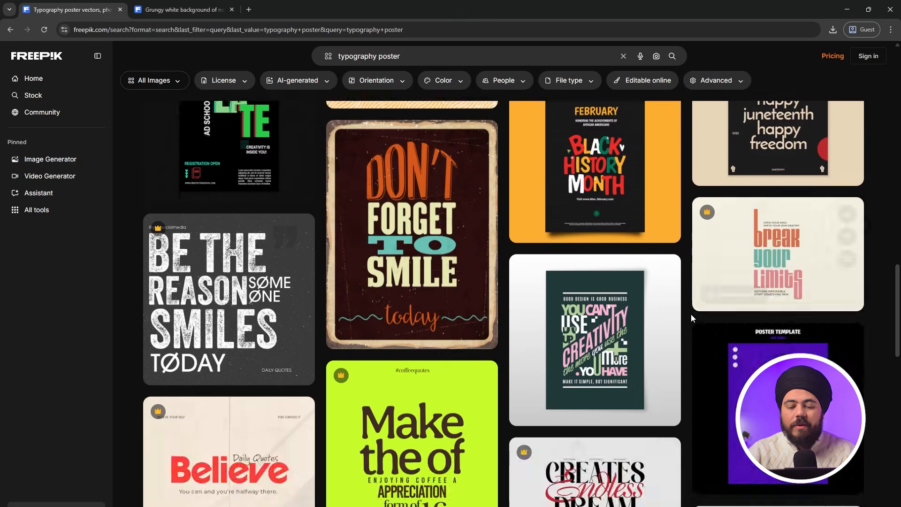